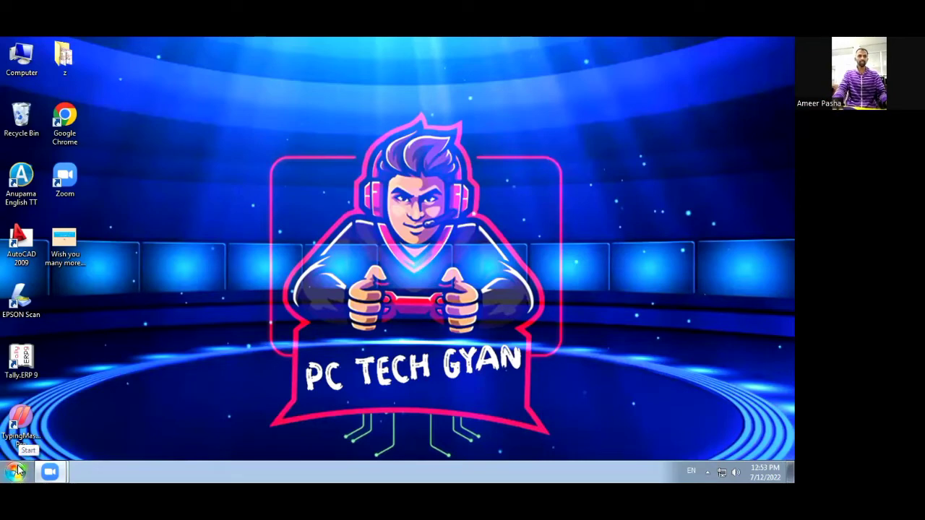
- Launch Microsoft Office Word 2007 from the Start menu's Microsoft Office folder
{"action": "left_click", "coordinate": [18, 471]}
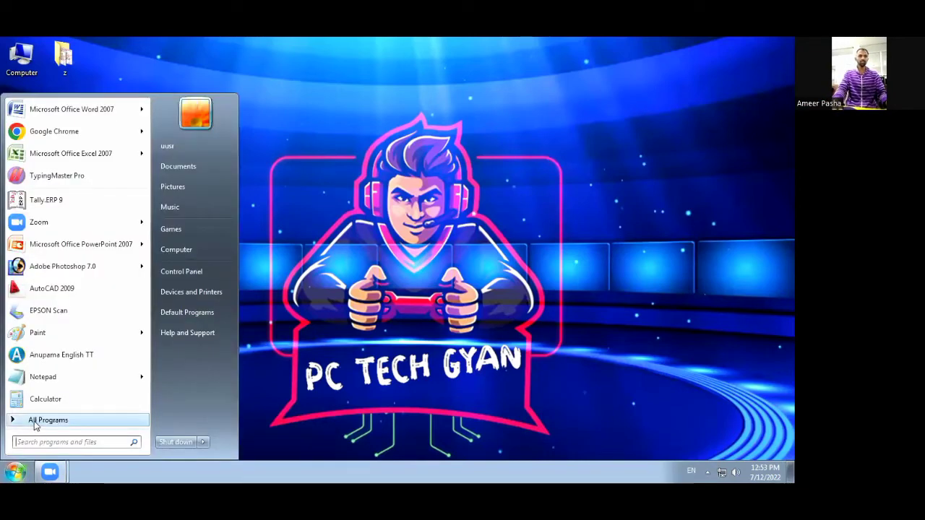
{"action": "left_click", "coordinate": [34, 422]}
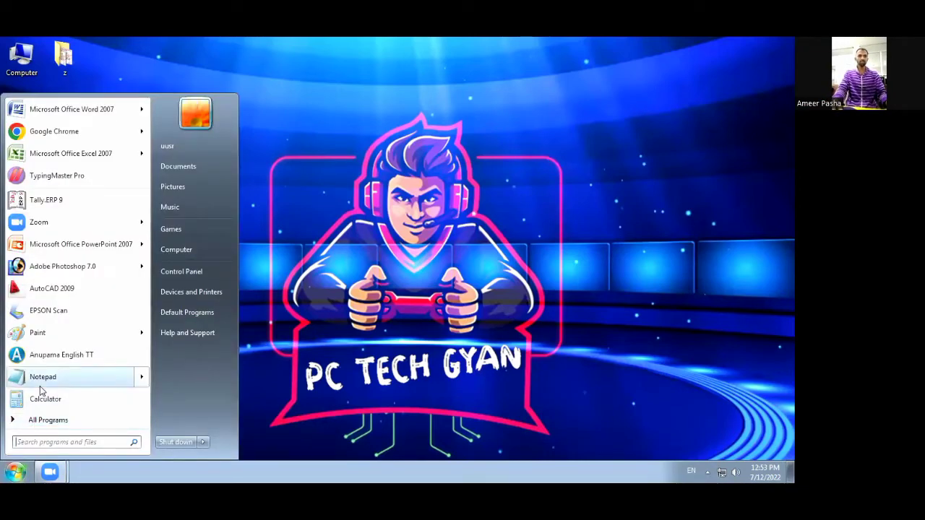
{"action": "left_click", "coordinate": [50, 423]}
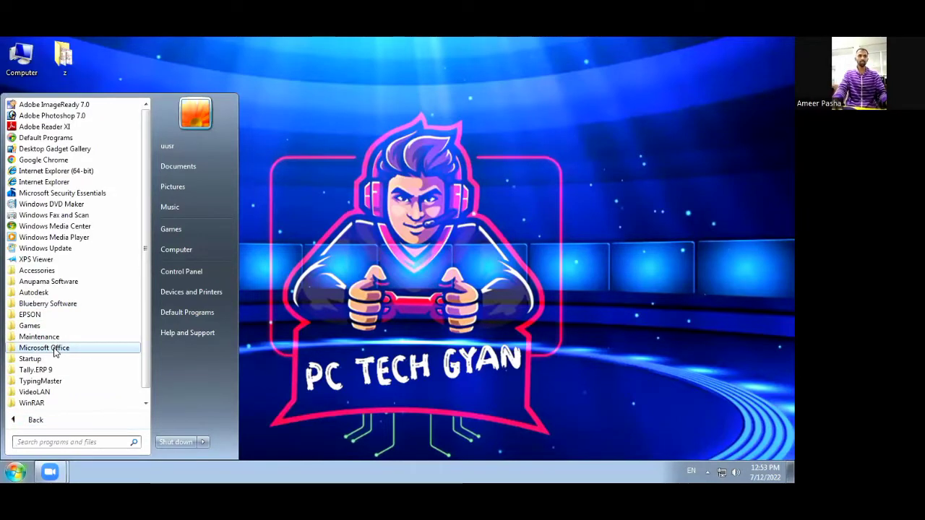
{"action": "left_click", "coordinate": [56, 349]}
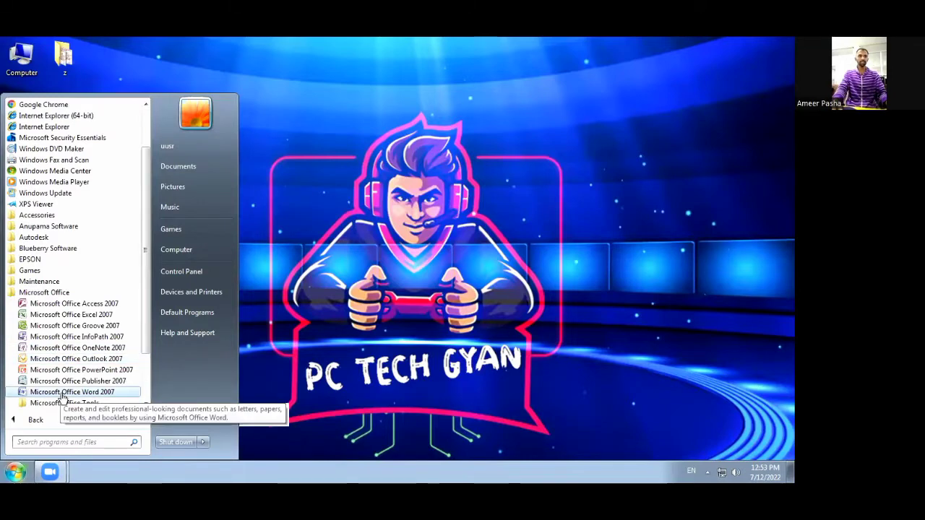
{"action": "left_click", "coordinate": [72, 395]}
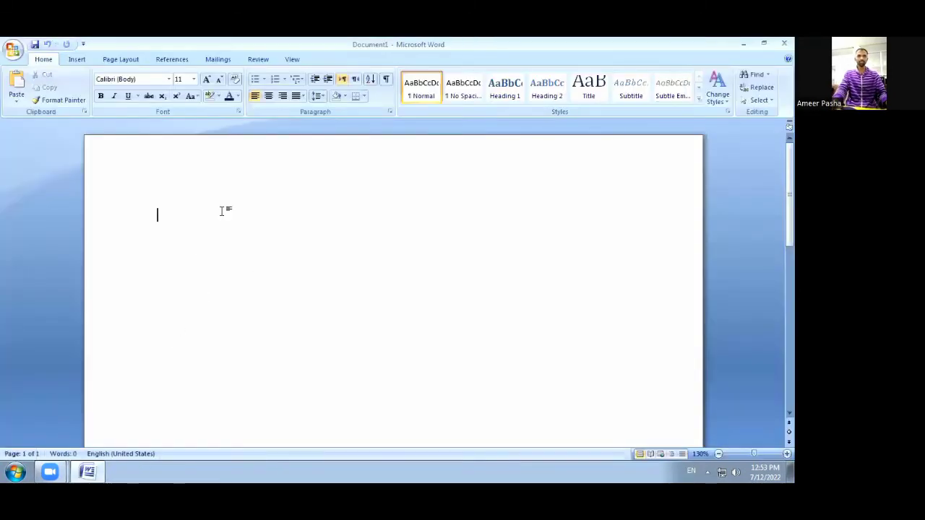
- Generate sample text with =rand(100), filling 12 pages and 6,158 words
{"action": "left_click", "coordinate": [116, 61]}
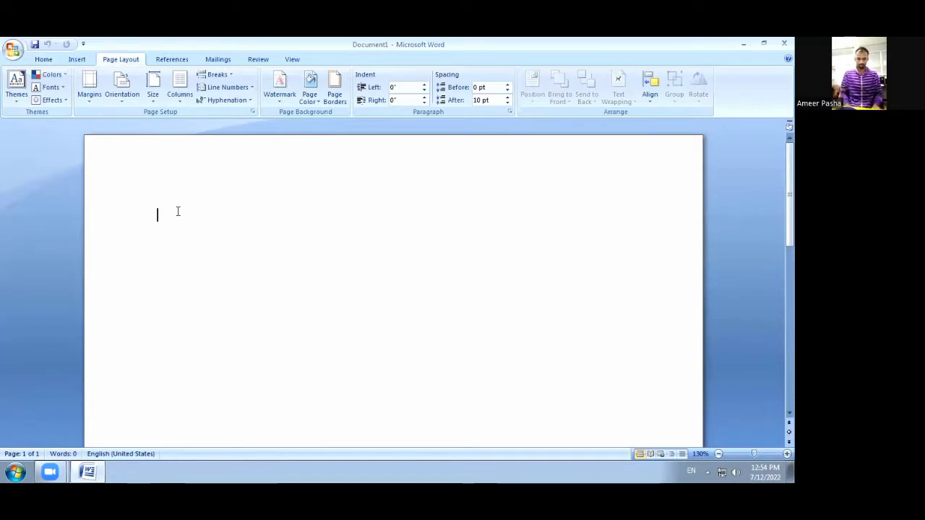
{"action": "type", "text": "="}
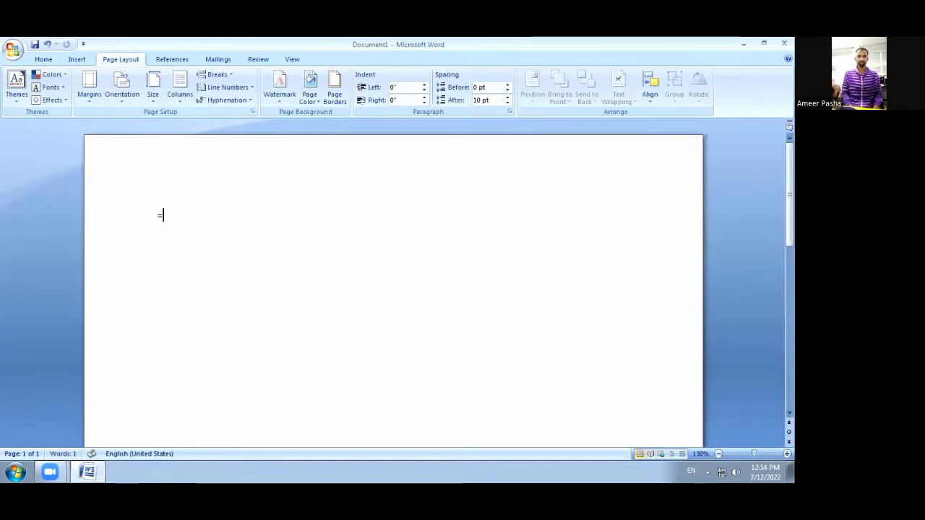
{"action": "type", "text": "rand(1"}
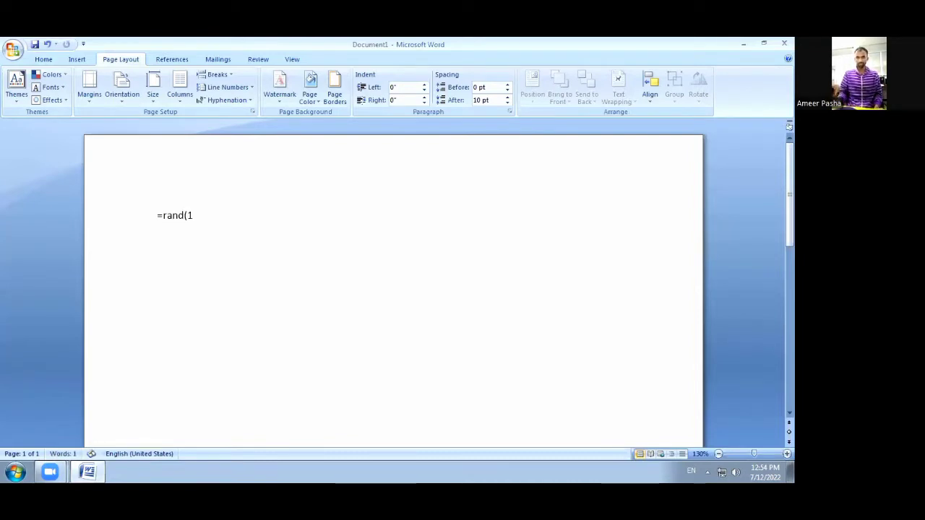
{"action": "type", "text": "00)"}
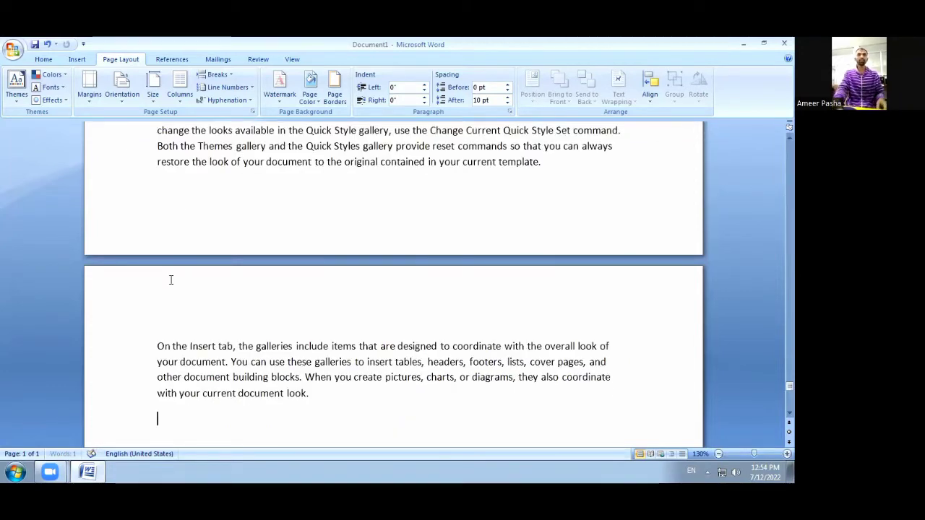
{"action": "scroll", "coordinate": [174, 251], "scroll_direction": "up", "scroll_amount": 2}
{"action": "scroll", "coordinate": [174, 250], "scroll_direction": "up", "scroll_amount": 1}
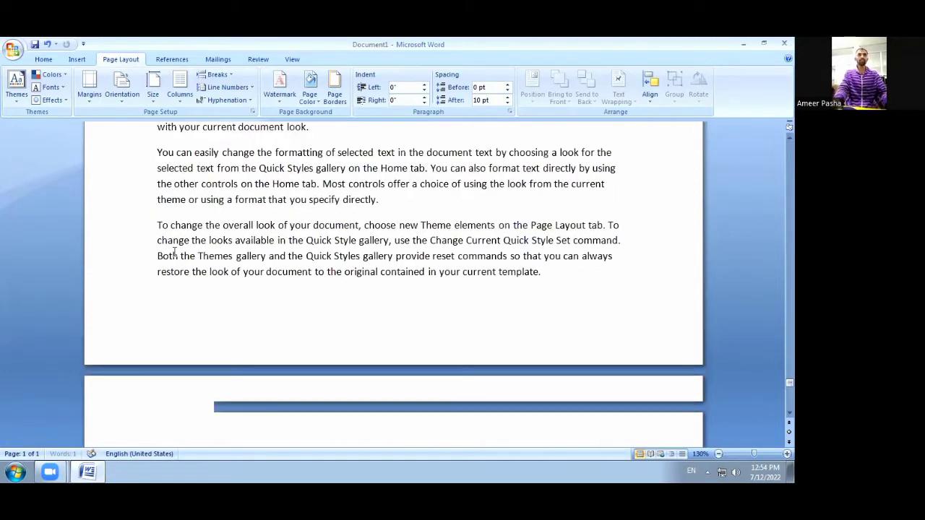
{"action": "scroll", "coordinate": [173, 251], "scroll_direction": "up", "scroll_amount": 3}
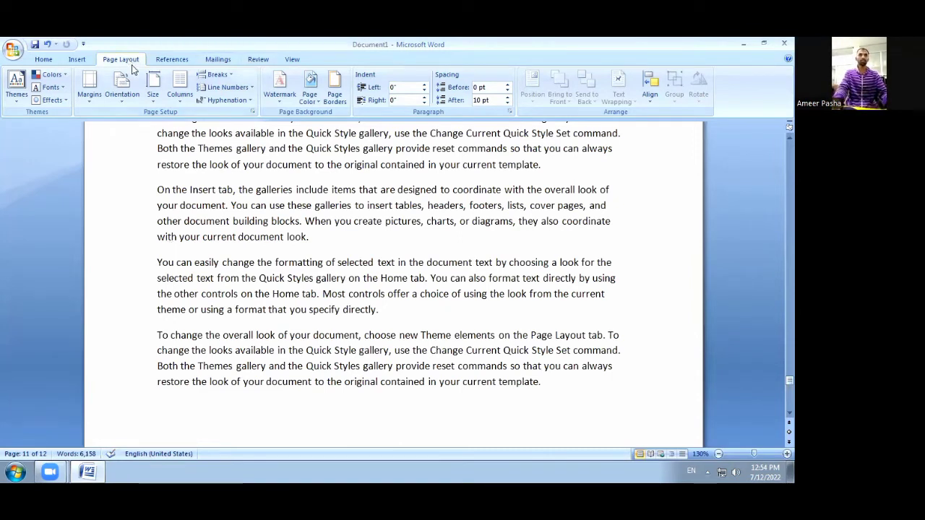
- Set the paper size to A4, reflowing the text onto 11 pages
{"action": "left_click", "coordinate": [154, 101]}
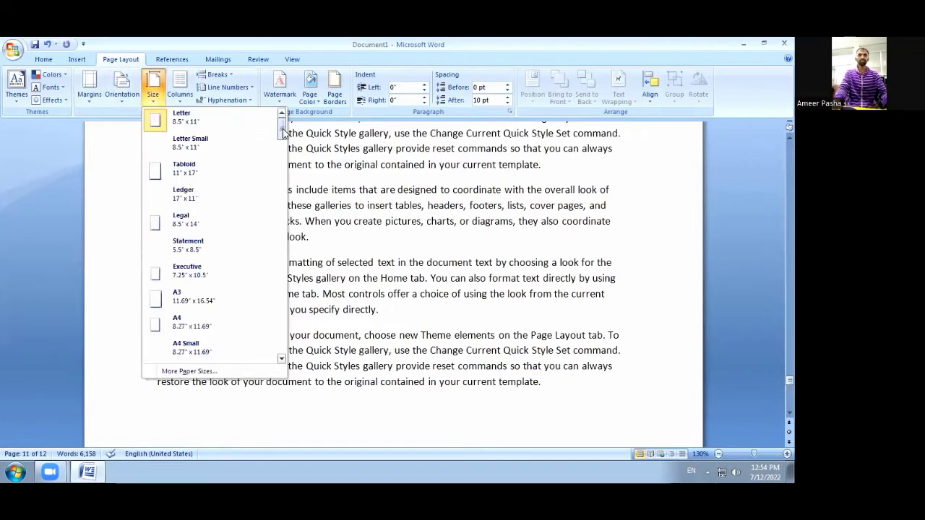
{"action": "scroll", "coordinate": [284, 134], "scroll_direction": "down", "scroll_amount": 1}
{"action": "scroll", "coordinate": [284, 130], "scroll_direction": "up", "scroll_amount": 1}
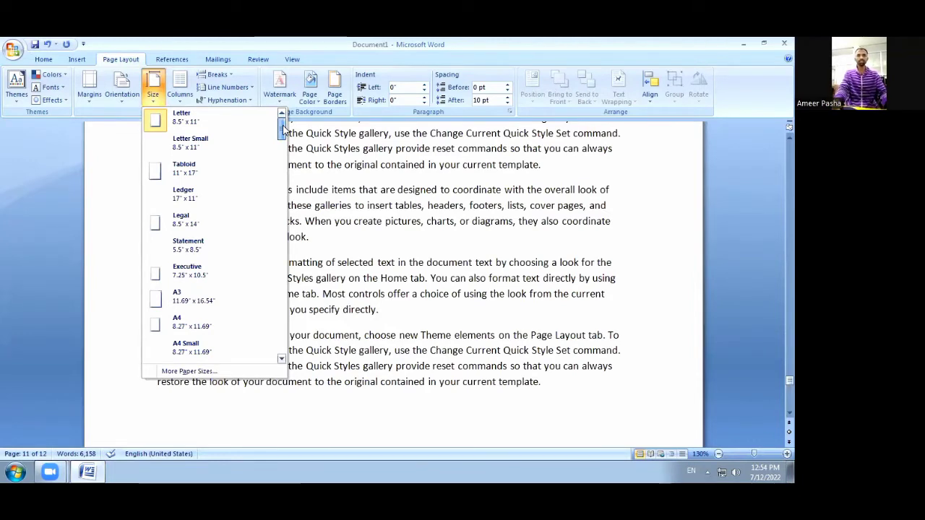
{"action": "left_click_drag", "start_coordinate": [283, 140], "coordinate": [282, 149]}
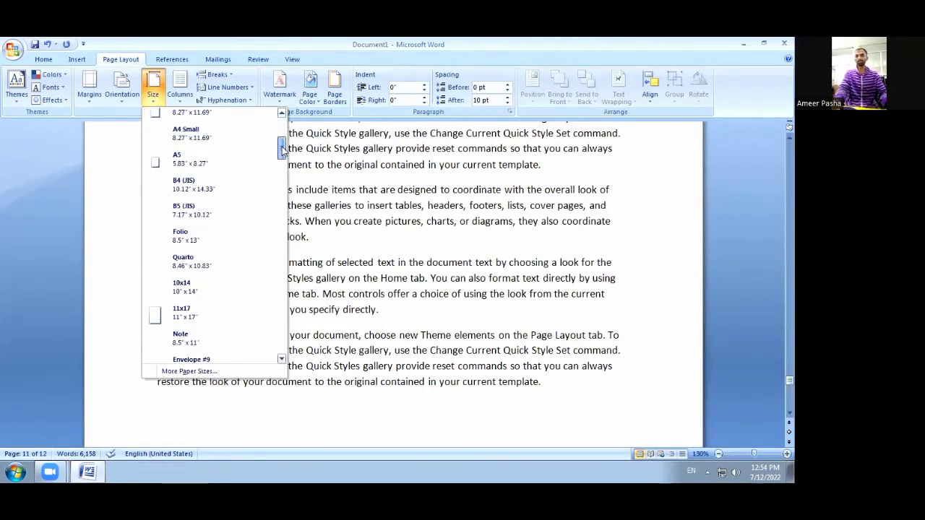
{"action": "left_click_drag", "start_coordinate": [282, 148], "coordinate": [282, 139]}
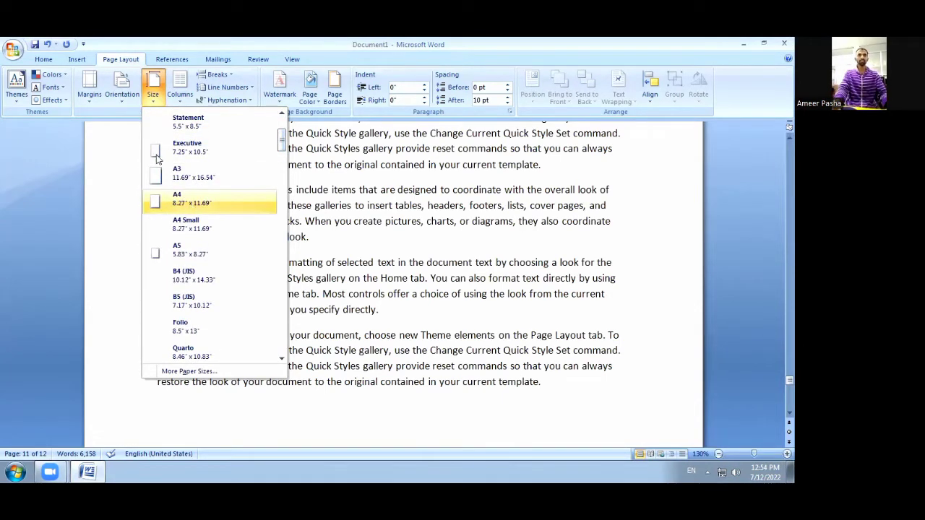
{"action": "left_click", "coordinate": [206, 202]}
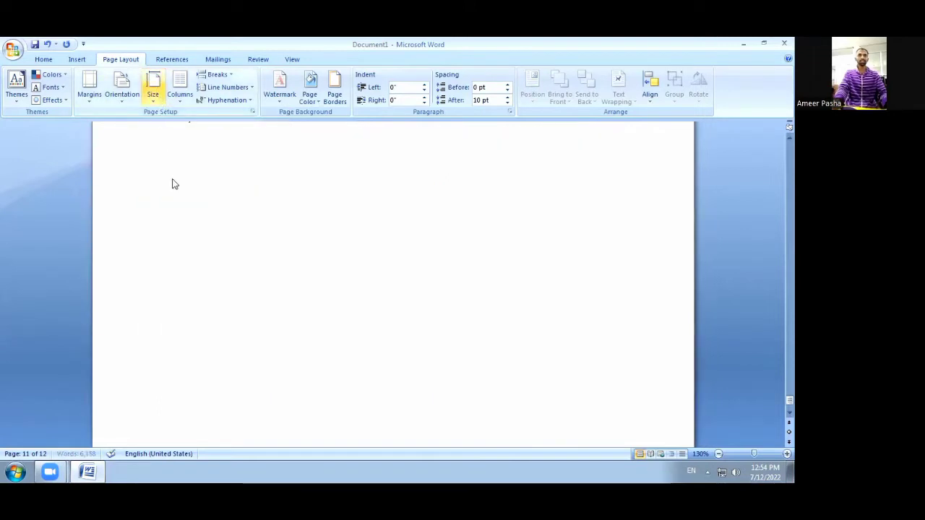
{"action": "left_click", "coordinate": [153, 87]}
{"action": "left_click", "coordinate": [359, 269]}
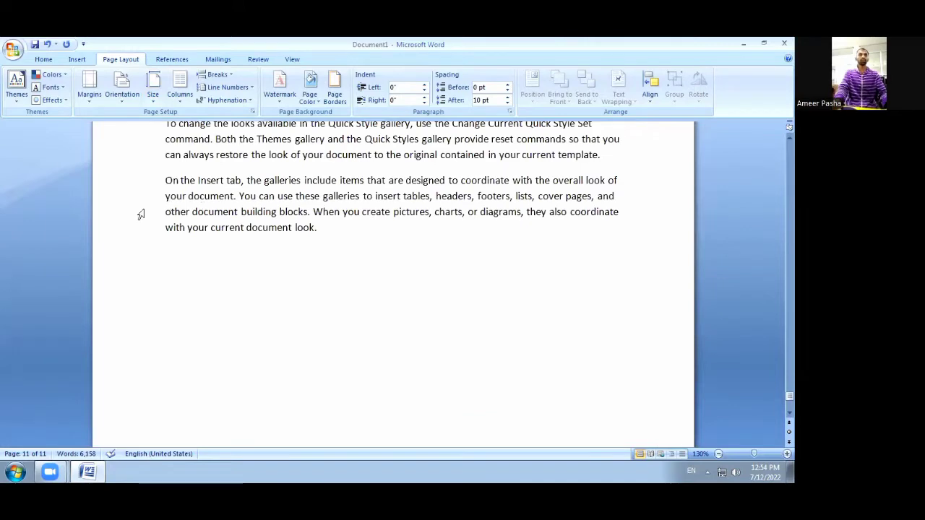
{"action": "scroll", "coordinate": [141, 214], "scroll_direction": "up", "scroll_amount": 3}
{"action": "scroll", "coordinate": [145, 188], "scroll_direction": "up", "scroll_amount": 1}
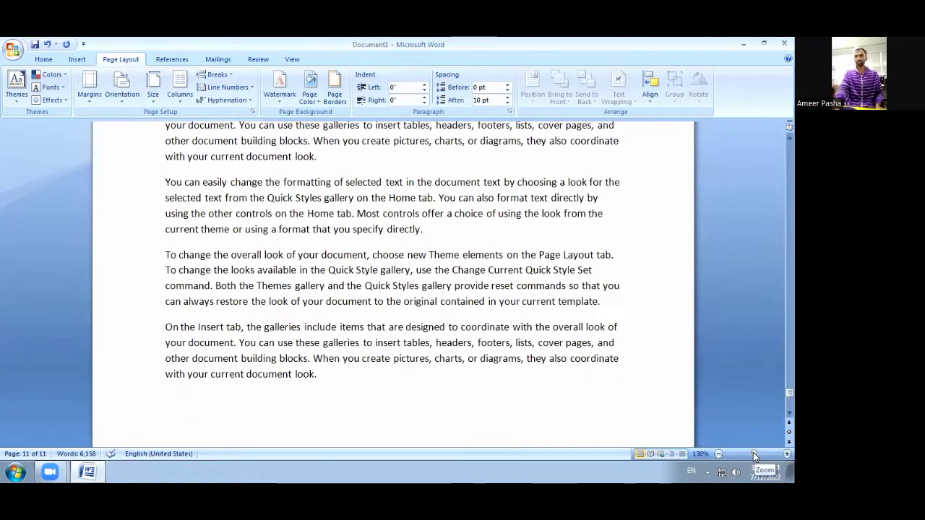
- Zoom out to 42% and switch the pages to landscape orientation
{"action": "left_click_drag", "start_coordinate": [756, 453], "coordinate": [735, 460]}
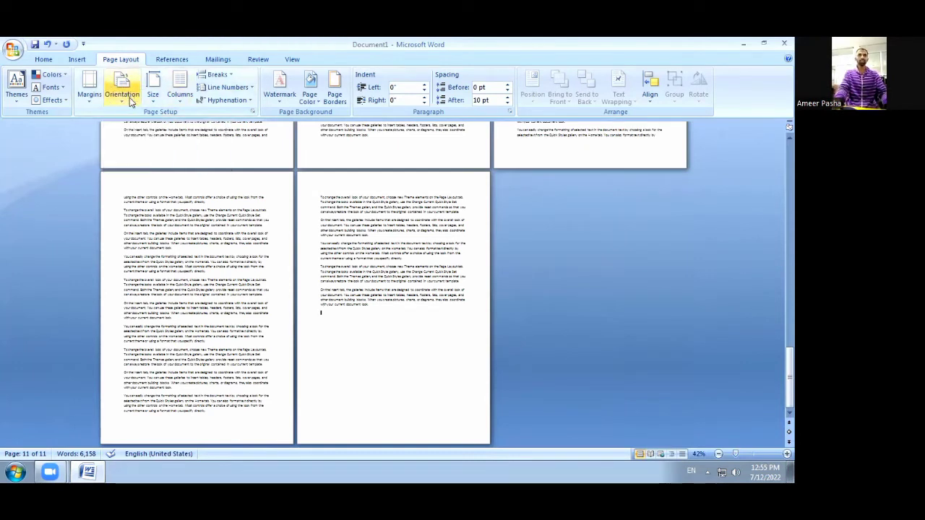
{"action": "left_click", "coordinate": [124, 105]}
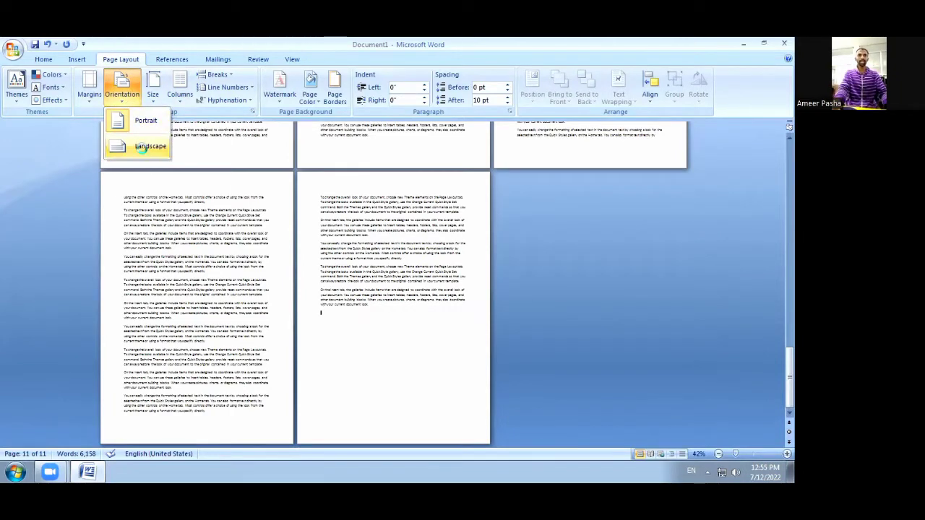
{"action": "left_click", "coordinate": [142, 147]}
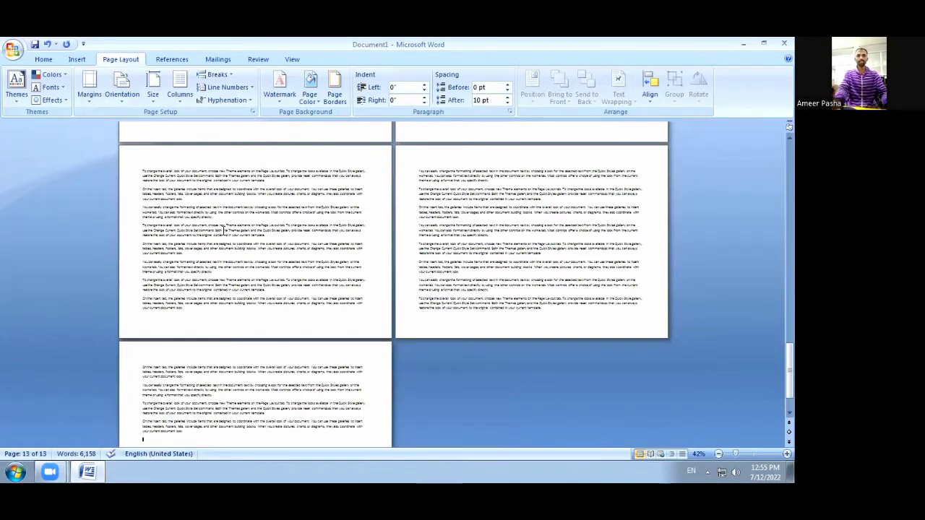
{"action": "left_click", "coordinate": [123, 100]}
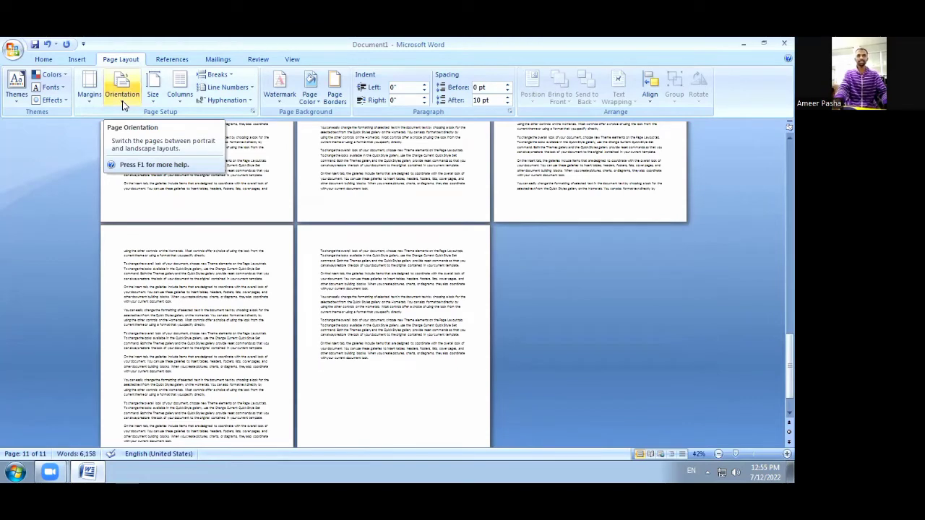
{"action": "left_click", "coordinate": [123, 107]}
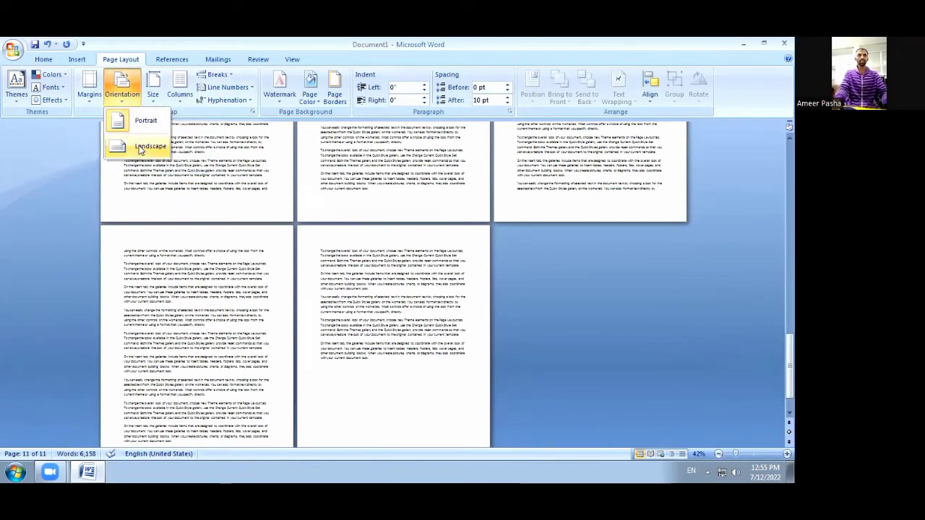
{"action": "left_click", "coordinate": [140, 147]}
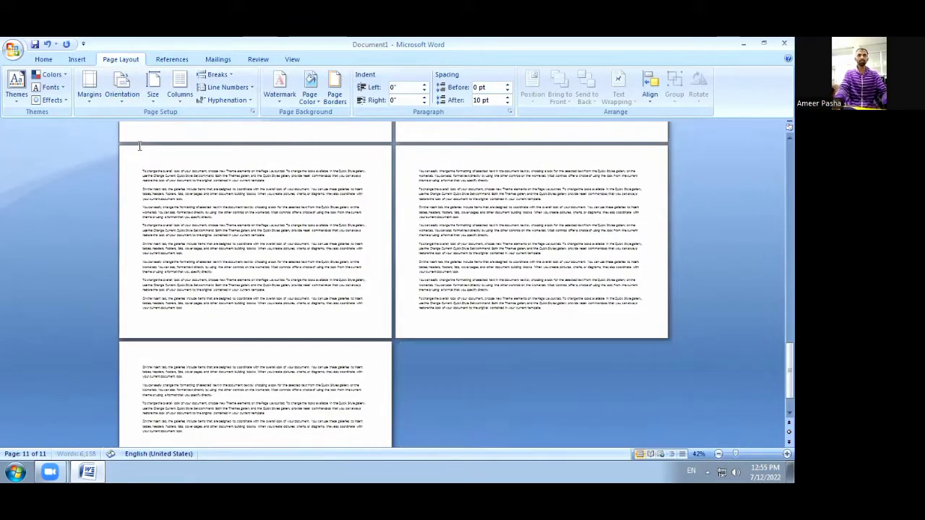
- Return the pages to portrait orientation
{"action": "left_click", "coordinate": [121, 87]}
{"action": "left_click", "coordinate": [144, 125]}
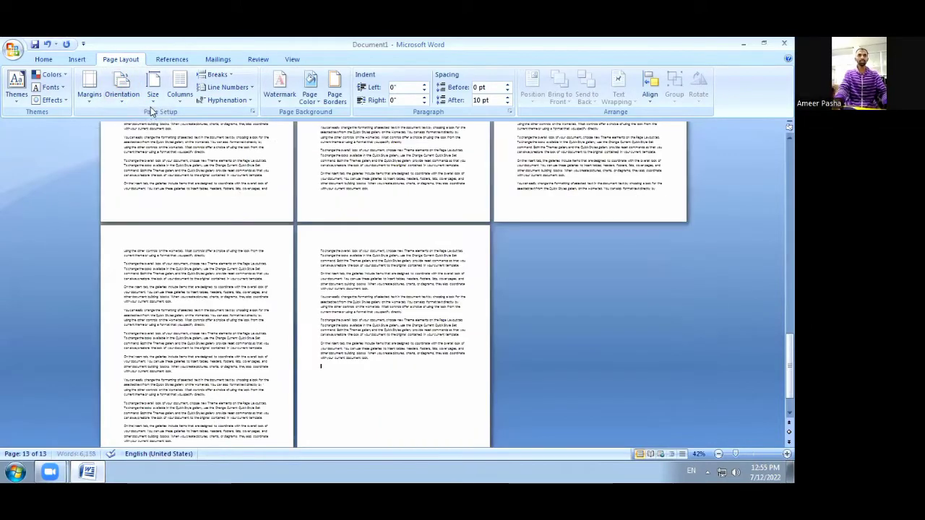
{"action": "left_click", "coordinate": [153, 101]}
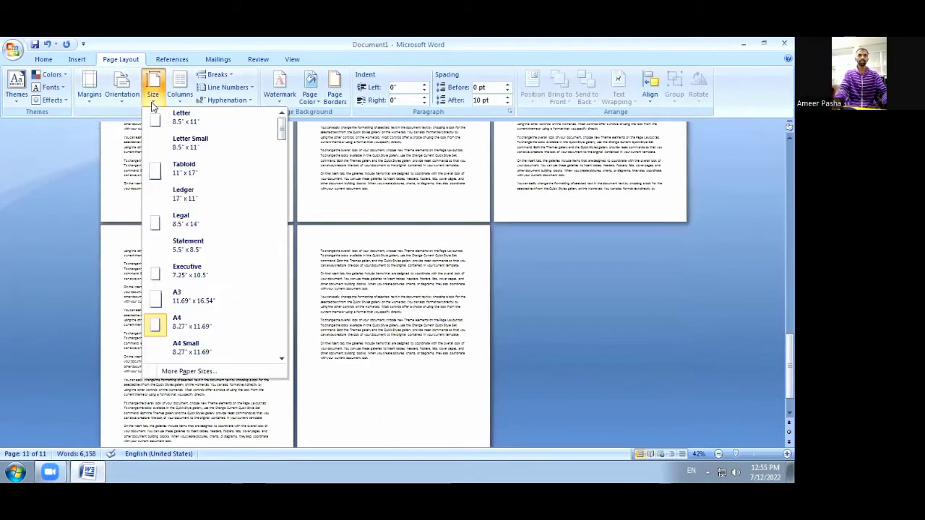
{"action": "left_click", "coordinate": [153, 101]}
{"action": "left_click", "coordinate": [128, 107]}
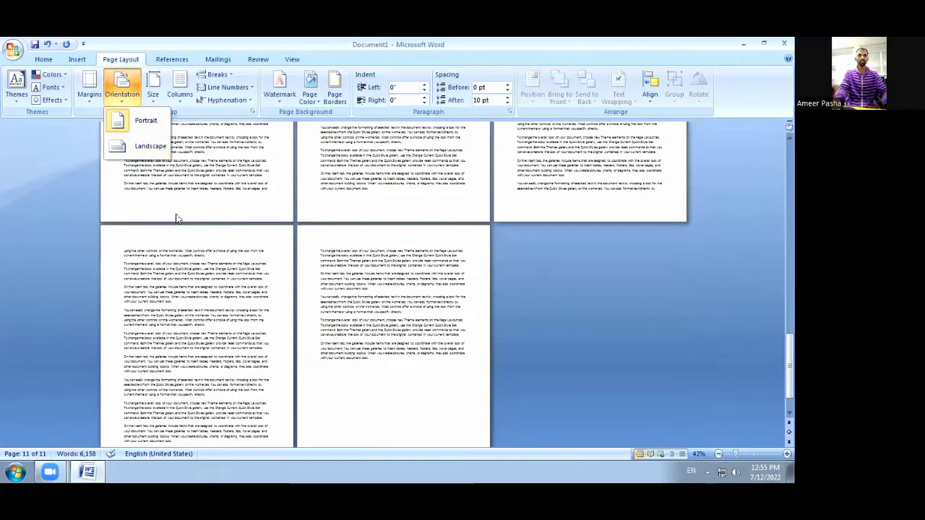
{"action": "left_click", "coordinate": [144, 121]}
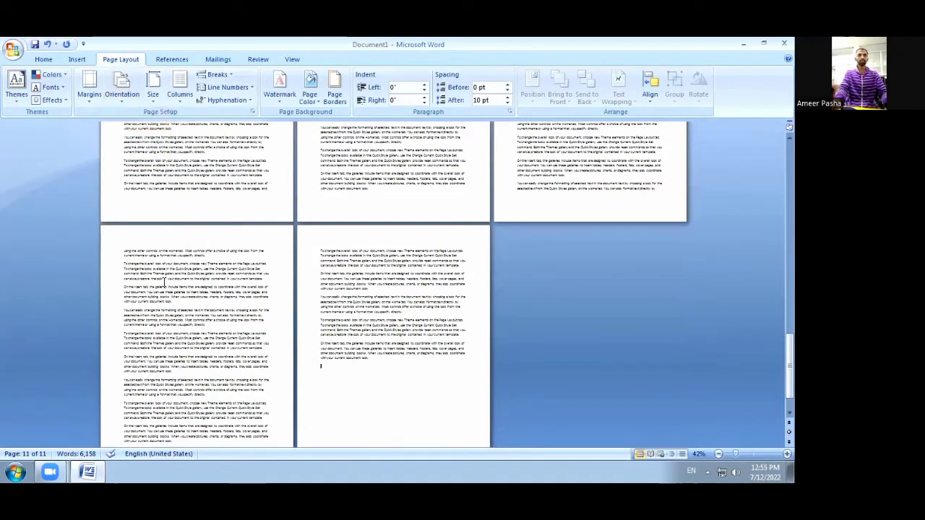
- Apply Narrow margins and look over the reflowed pages
{"action": "scroll", "coordinate": [164, 282], "scroll_direction": "up", "scroll_amount": 2}
{"action": "scroll", "coordinate": [108, 196], "scroll_direction": "up", "scroll_amount": 2}
{"action": "scroll", "coordinate": [235, 199], "scroll_direction": "up", "scroll_amount": 1}
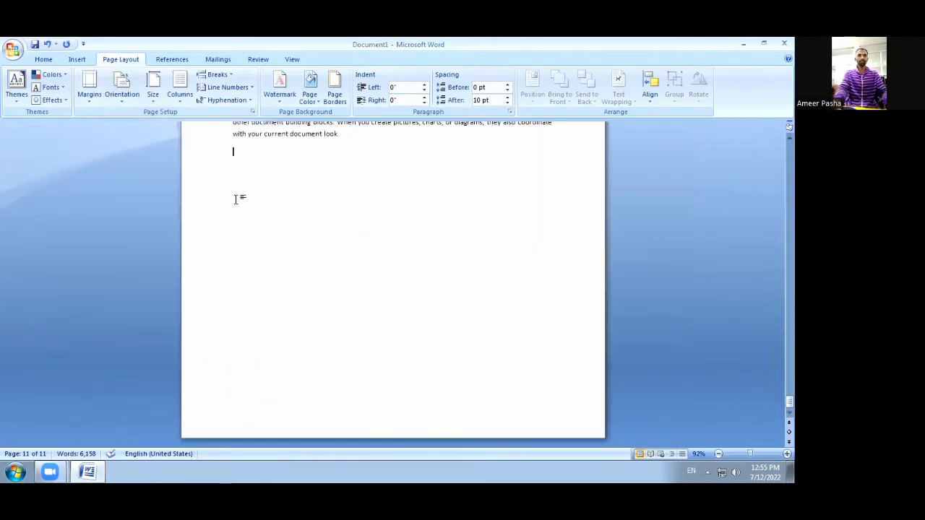
{"action": "scroll", "coordinate": [235, 200], "scroll_direction": "up", "scroll_amount": 1}
{"action": "scroll", "coordinate": [231, 199], "scroll_direction": "up", "scroll_amount": 5}
{"action": "scroll", "coordinate": [217, 196], "scroll_direction": "up", "scroll_amount": 3}
{"action": "scroll", "coordinate": [209, 196], "scroll_direction": "up", "scroll_amount": 3}
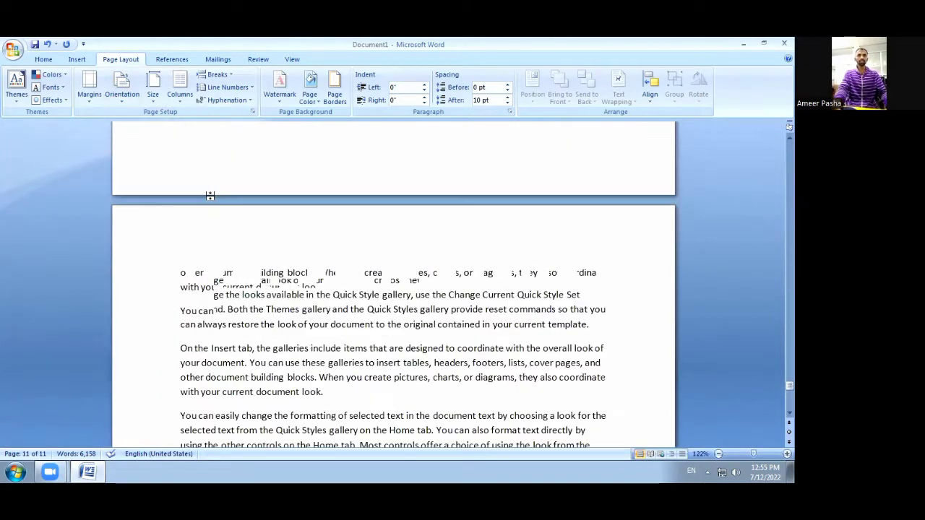
{"action": "scroll", "coordinate": [210, 196], "scroll_direction": "up", "scroll_amount": 3}
{"action": "scroll", "coordinate": [210, 196], "scroll_direction": "up", "scroll_amount": 3}
{"action": "scroll", "coordinate": [210, 196], "scroll_direction": "up", "scroll_amount": 3}
{"action": "scroll", "coordinate": [210, 196], "scroll_direction": "up", "scroll_amount": 2}
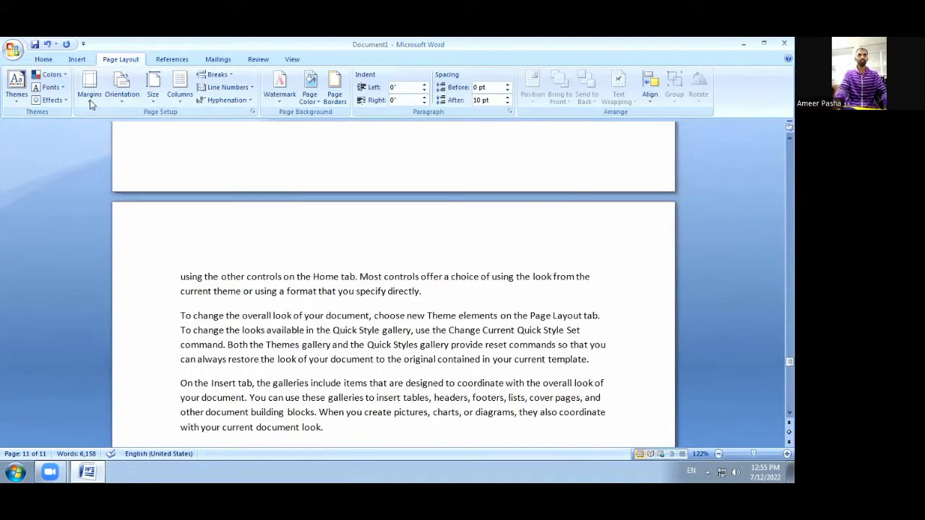
{"action": "left_click", "coordinate": [90, 101]}
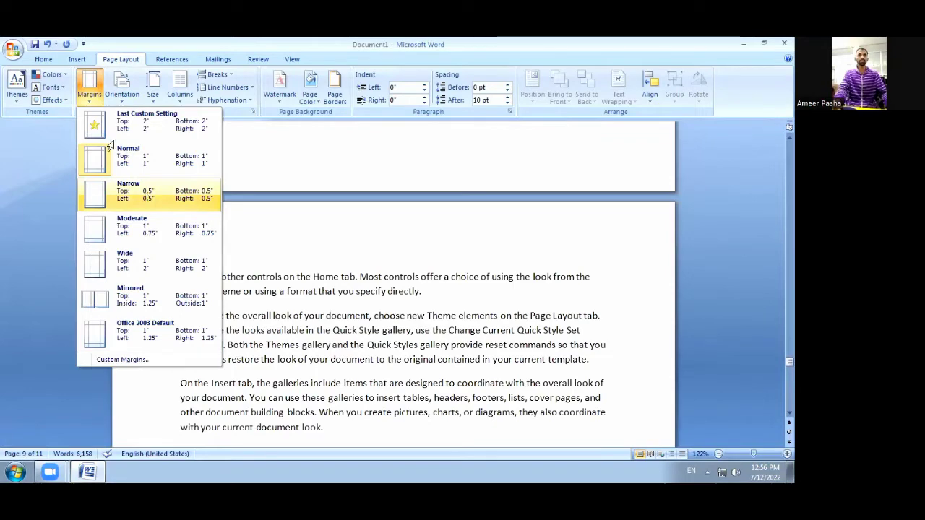
{"action": "left_click", "coordinate": [130, 190]}
{"action": "left_click", "coordinate": [90, 88]}
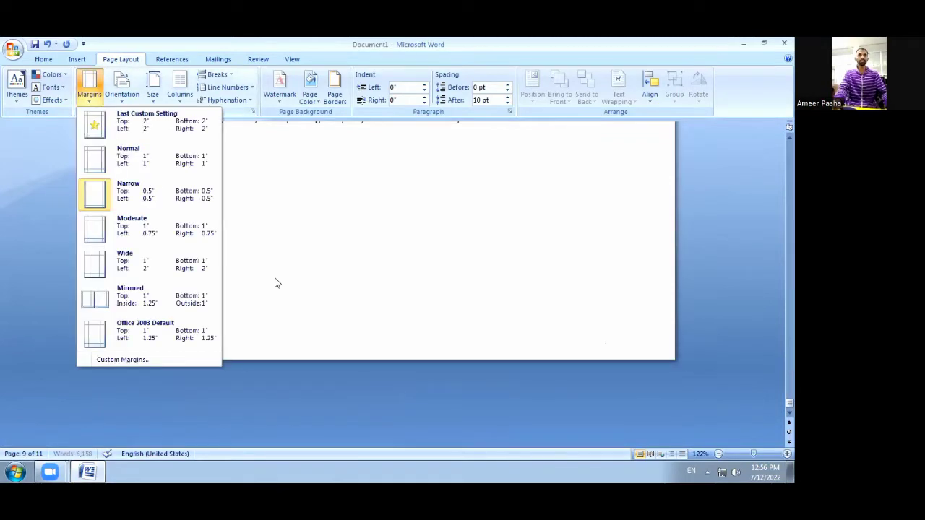
{"action": "left_click", "coordinate": [323, 259]}
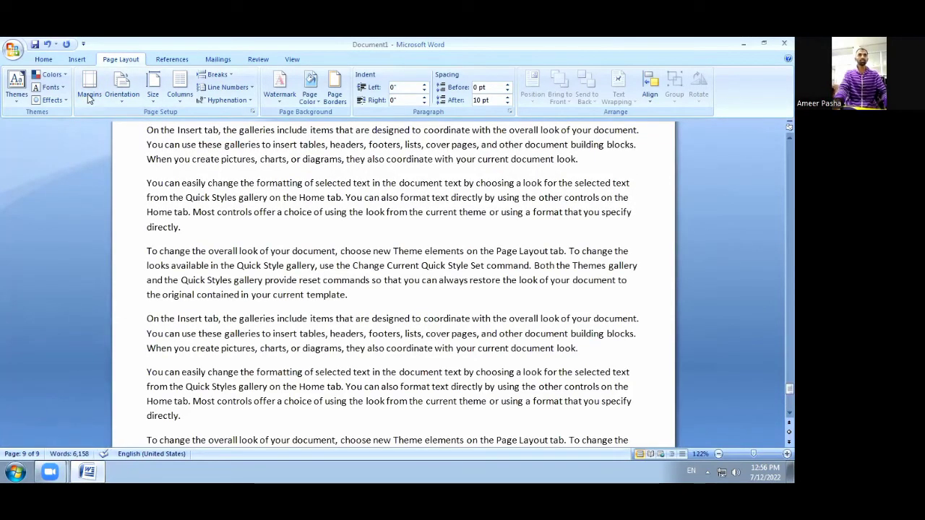
- Switch back to Normal 1-inch margins and show the margin presets again
{"action": "left_click", "coordinate": [90, 94]}
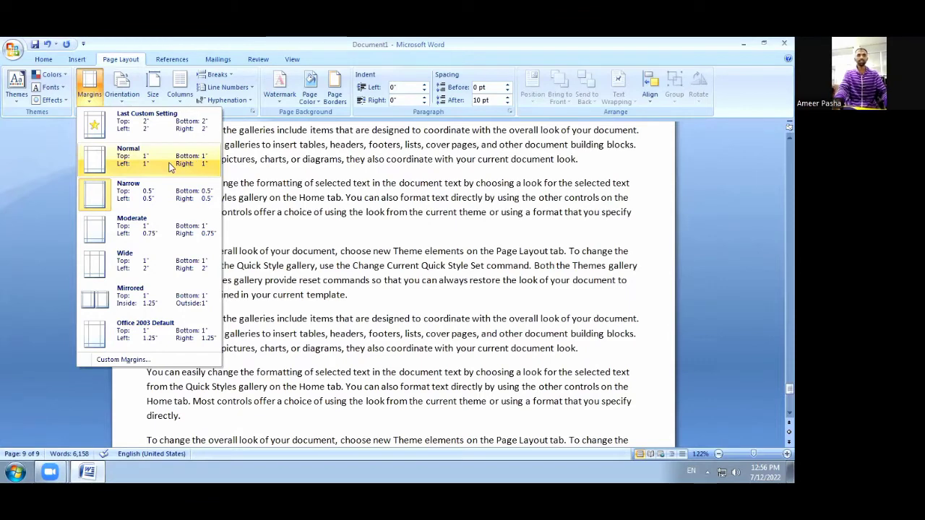
{"action": "left_click", "coordinate": [174, 165]}
{"action": "scroll", "coordinate": [187, 177], "scroll_direction": "down", "scroll_amount": 1}
{"action": "scroll", "coordinate": [181, 173], "scroll_direction": "up", "scroll_amount": 3}
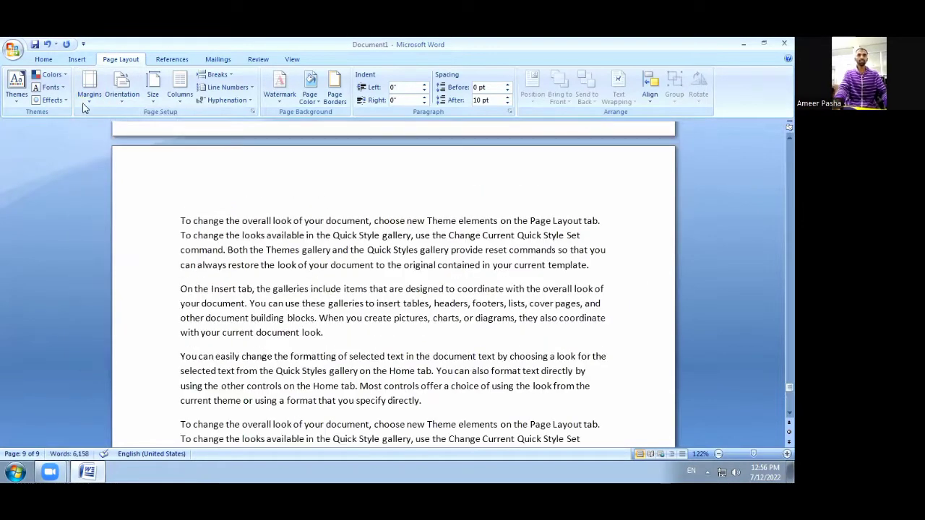
{"action": "left_click", "coordinate": [89, 86]}
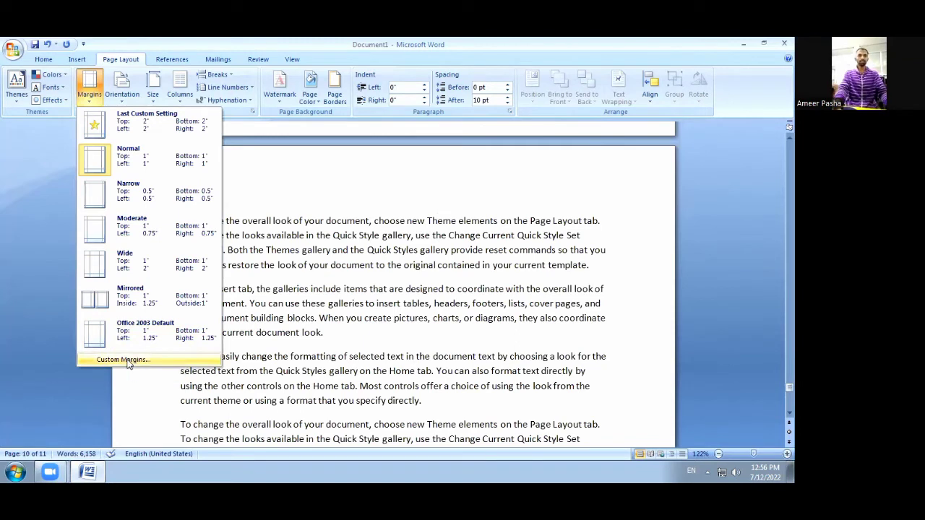
- Review the Custom Margins in Page Setup and close it without changes
{"action": "left_click", "coordinate": [132, 360]}
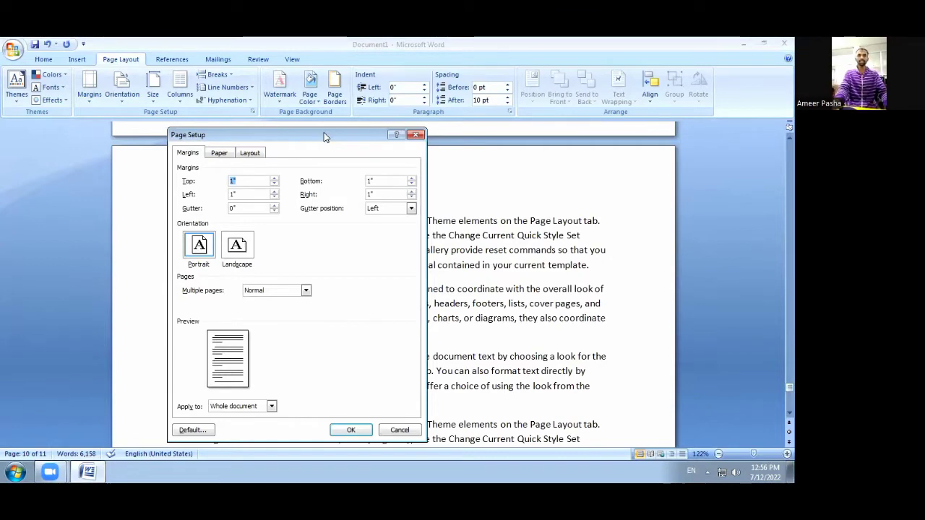
{"action": "left_click_drag", "start_coordinate": [324, 133], "coordinate": [314, 89]}
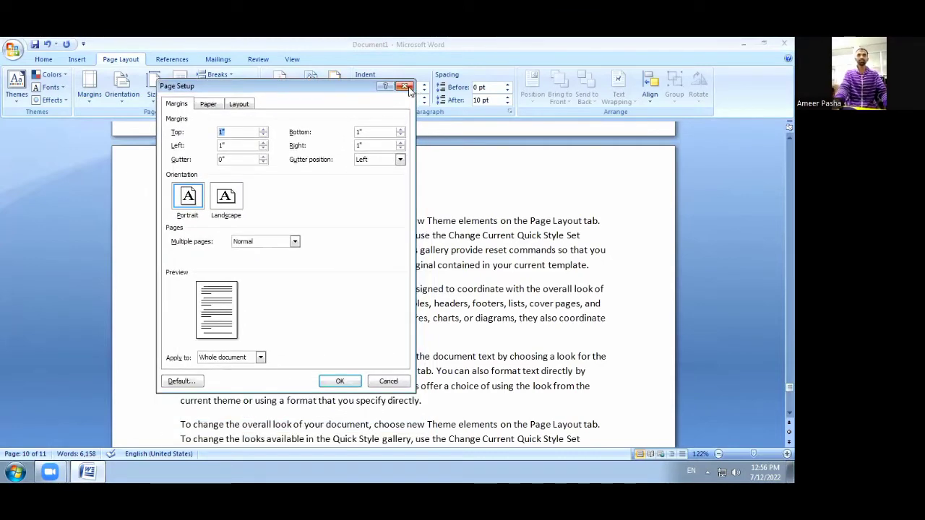
{"action": "key", "text": "Escape"}
- Keep the Normal margins preset and bring up the Page Borders settings
{"action": "left_click", "coordinate": [90, 86]}
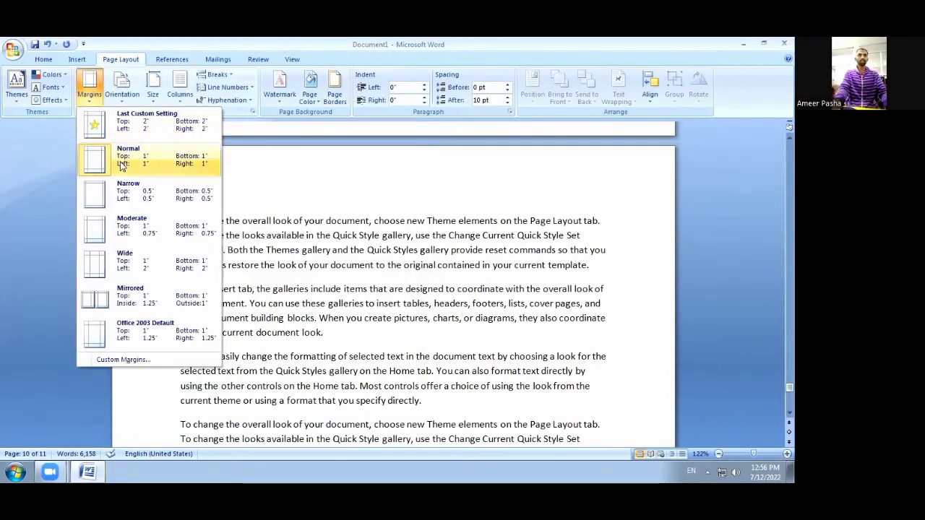
{"action": "left_click", "coordinate": [117, 166]}
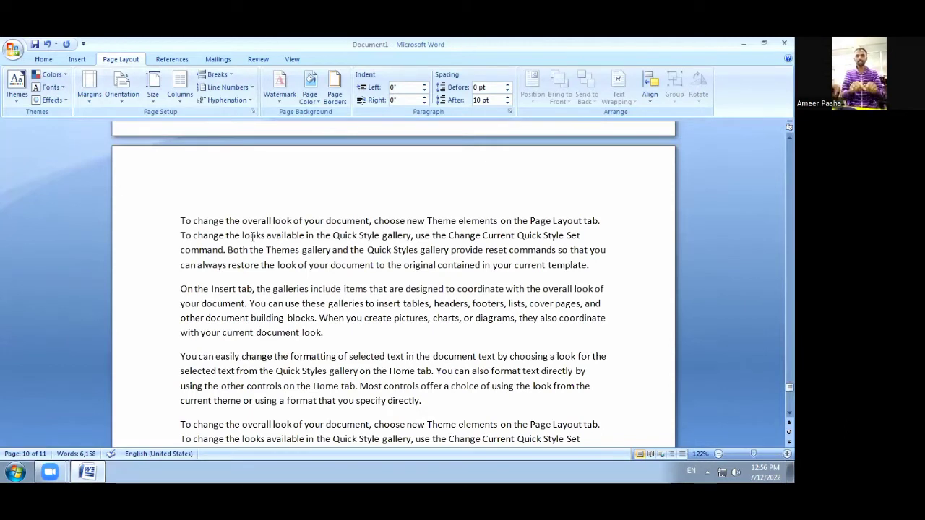
{"action": "left_click", "coordinate": [344, 103]}
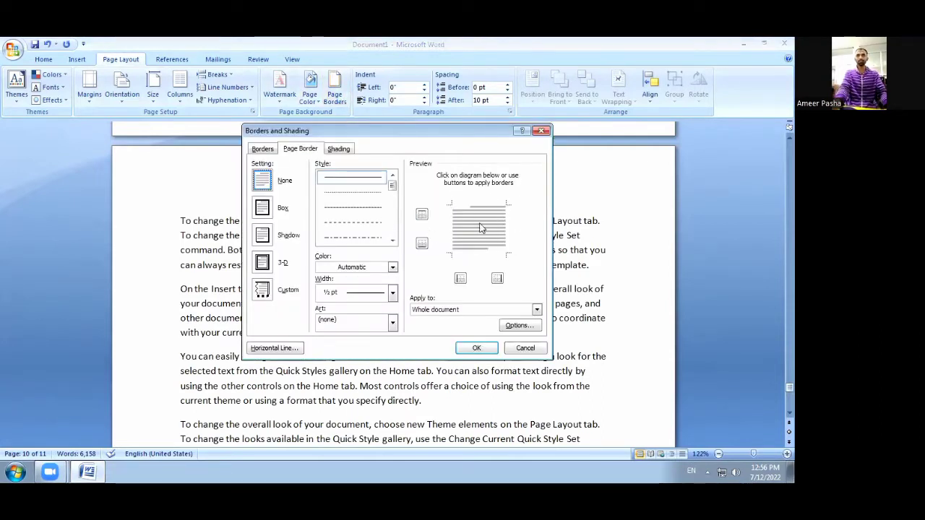
- Choose a Box page border with a thick solid line in dark blue
{"action": "left_click", "coordinate": [358, 193]}
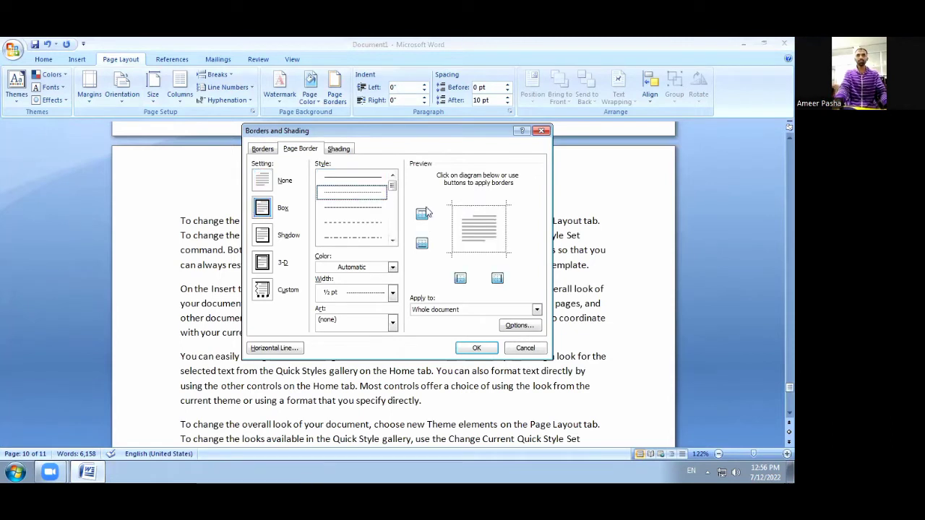
{"action": "left_click", "coordinate": [369, 224]}
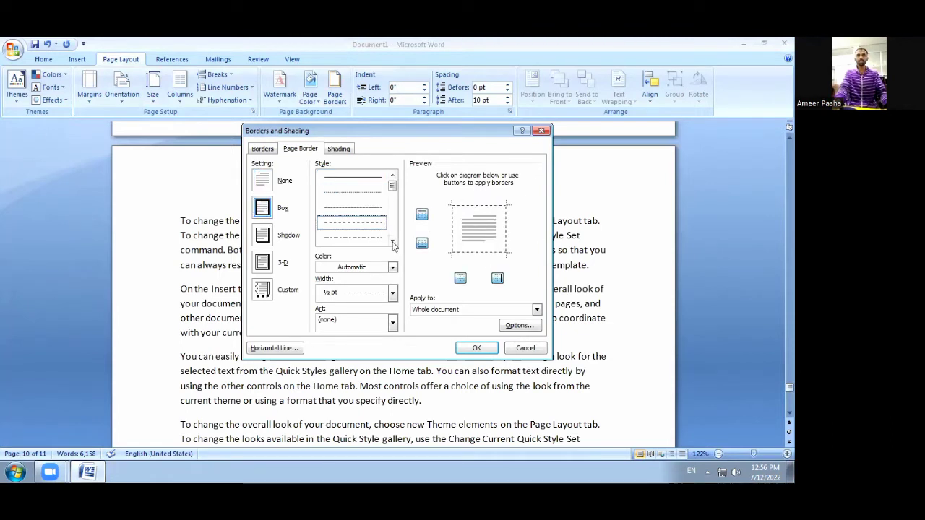
{"action": "left_click", "coordinate": [392, 241]}
{"action": "left_click", "coordinate": [392, 241]}
{"action": "left_click", "coordinate": [392, 241]}
{"action": "left_click", "coordinate": [392, 241]}
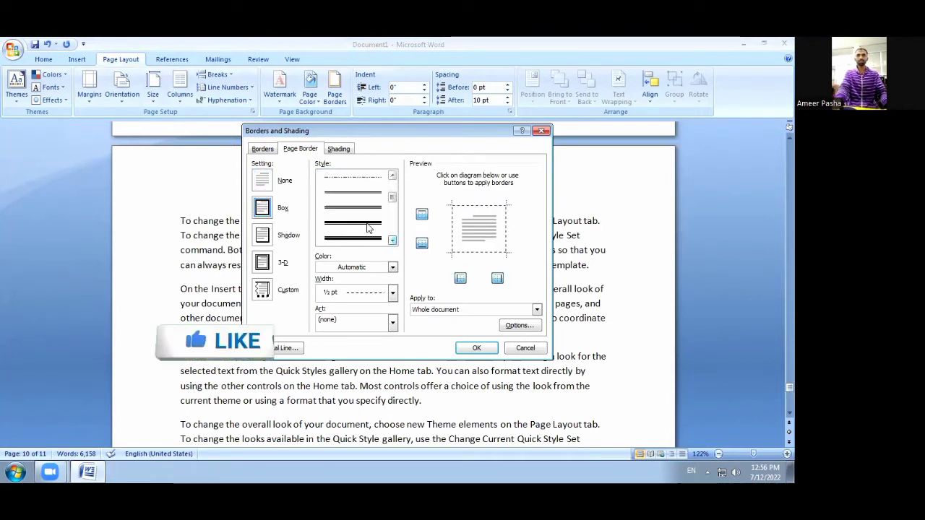
{"action": "left_click", "coordinate": [365, 237]}
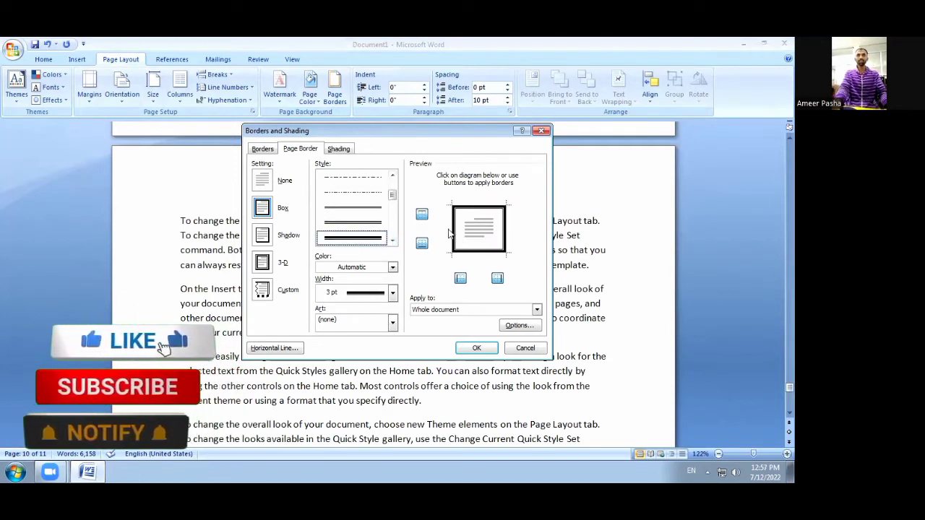
{"action": "left_click", "coordinate": [392, 267]}
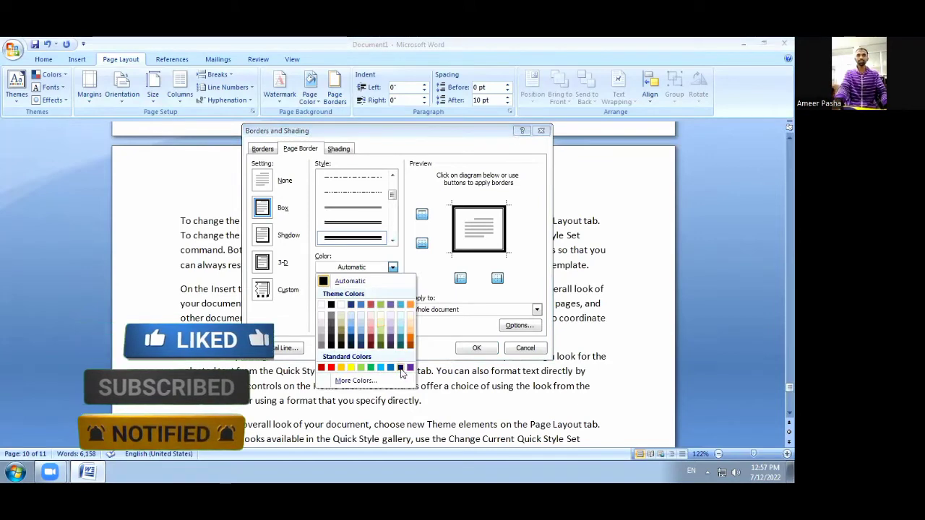
{"action": "left_click", "coordinate": [402, 368]}
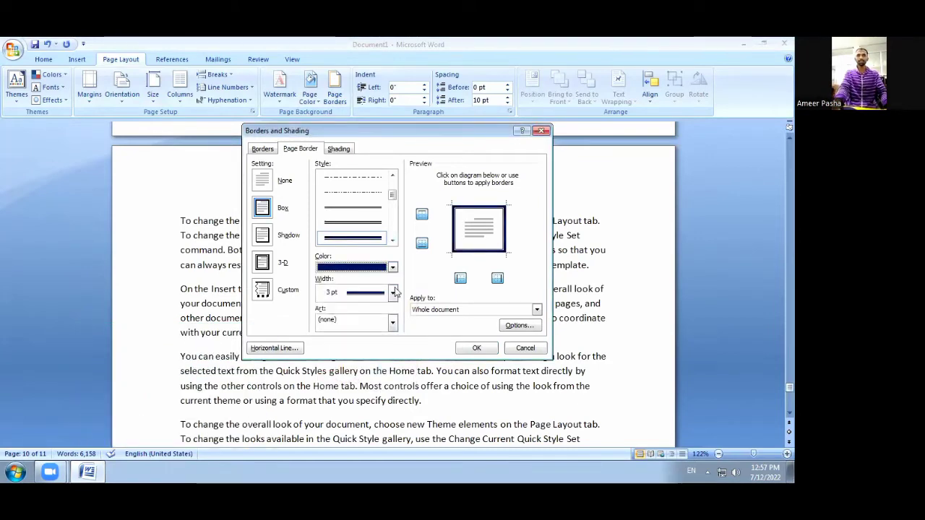
- Set the border width to 3 pt and apply it to the document
{"action": "left_click", "coordinate": [393, 293]}
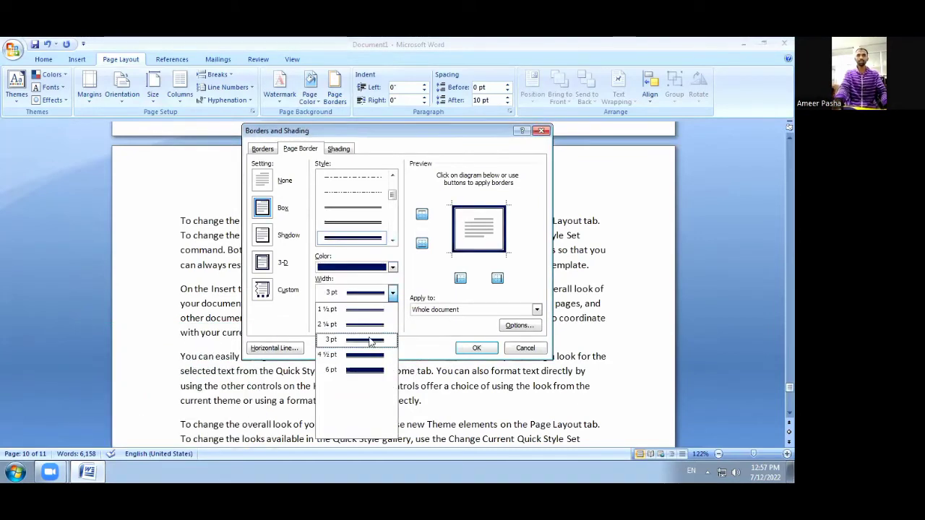
{"action": "left_click", "coordinate": [471, 240]}
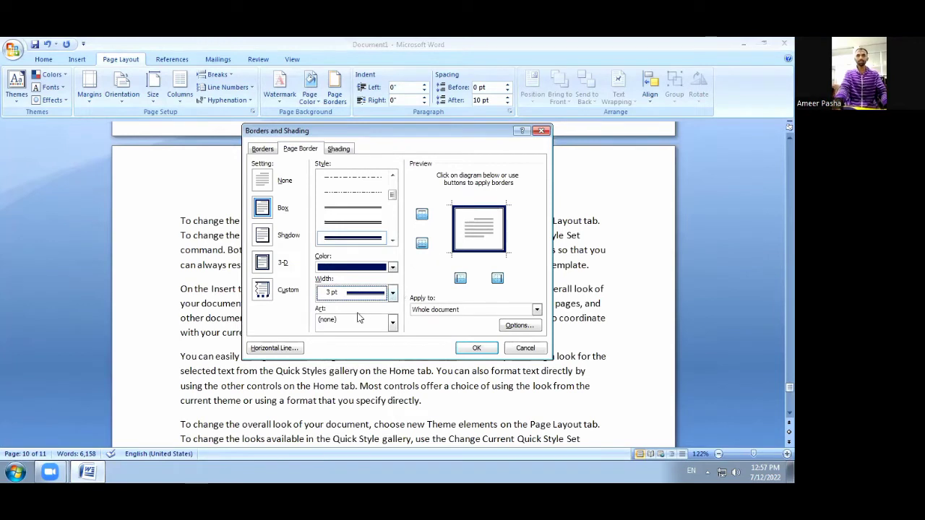
{"action": "left_click", "coordinate": [393, 293]}
{"action": "left_click", "coordinate": [354, 312]}
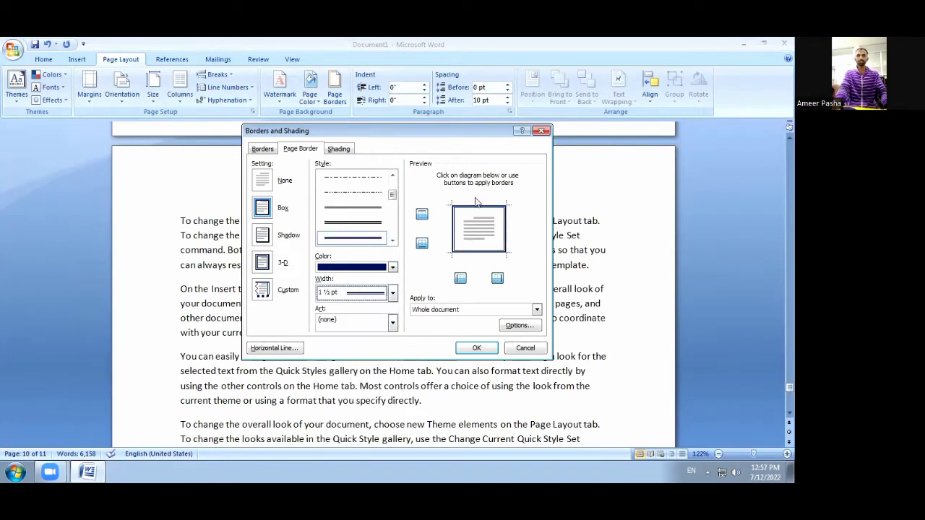
{"action": "left_click", "coordinate": [393, 293]}
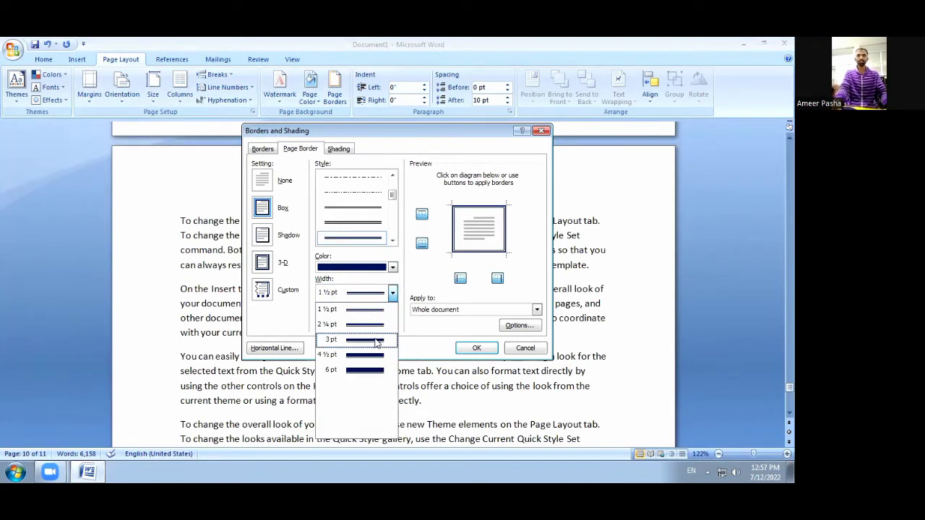
{"action": "left_click", "coordinate": [376, 341]}
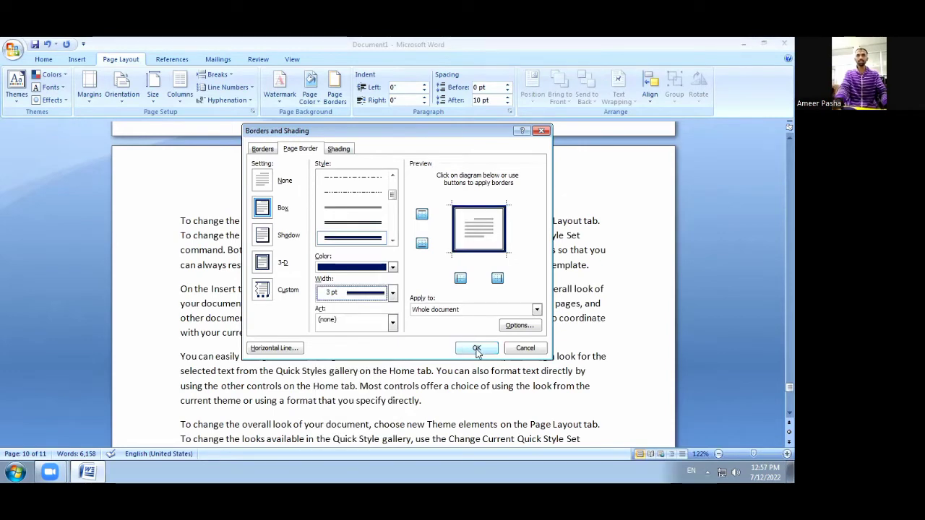
{"action": "left_click", "coordinate": [477, 349]}
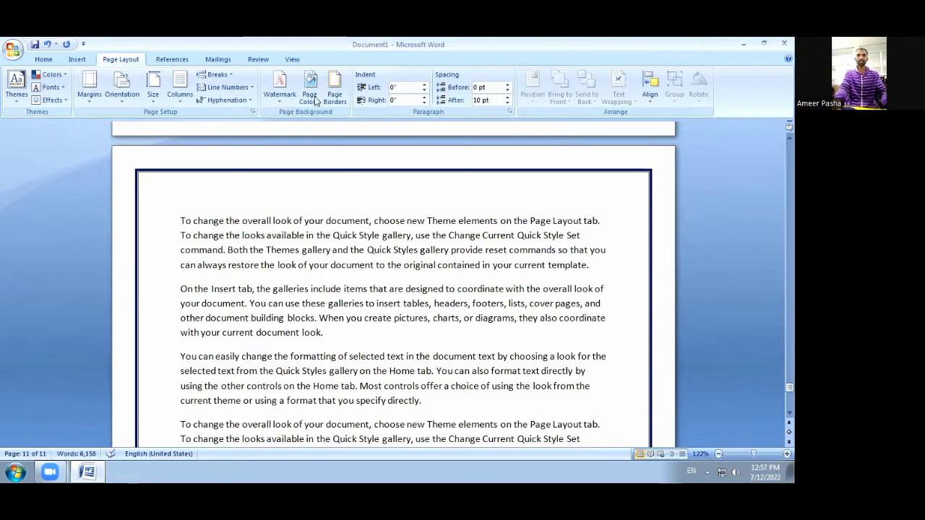
- Replace the blue box border with the red poinsettia Art border on the whole document
{"action": "left_click", "coordinate": [336, 88]}
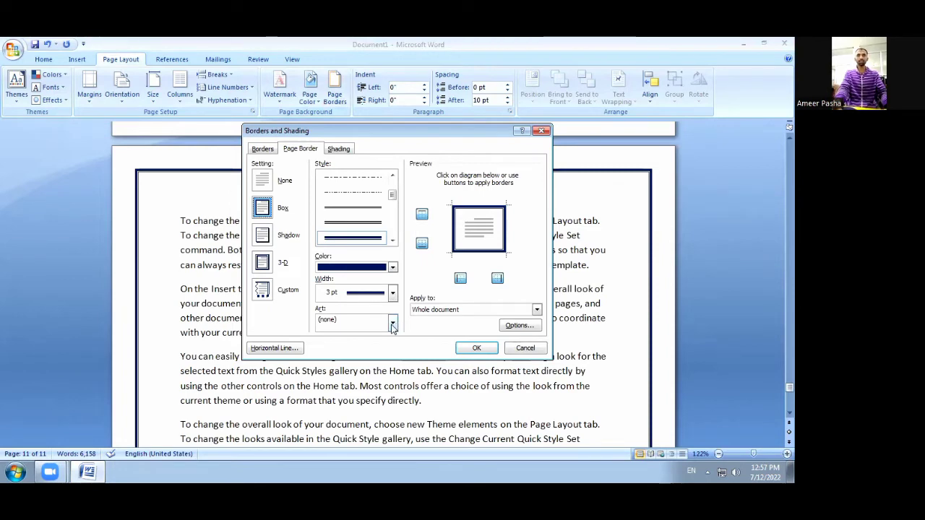
{"action": "left_click", "coordinate": [392, 323]}
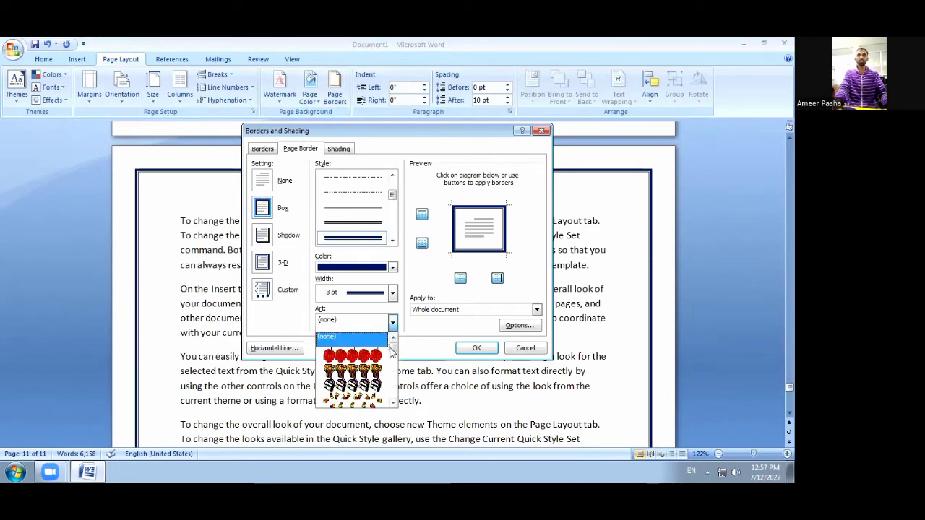
{"action": "left_click", "coordinate": [394, 133]}
{"action": "left_click_drag", "start_coordinate": [398, 131], "coordinate": [380, 45]}
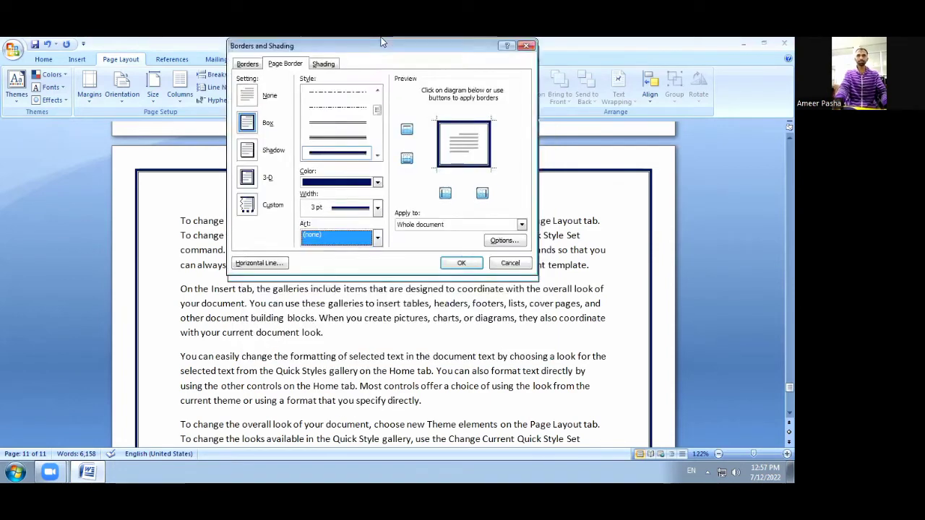
{"action": "left_click", "coordinate": [374, 239]}
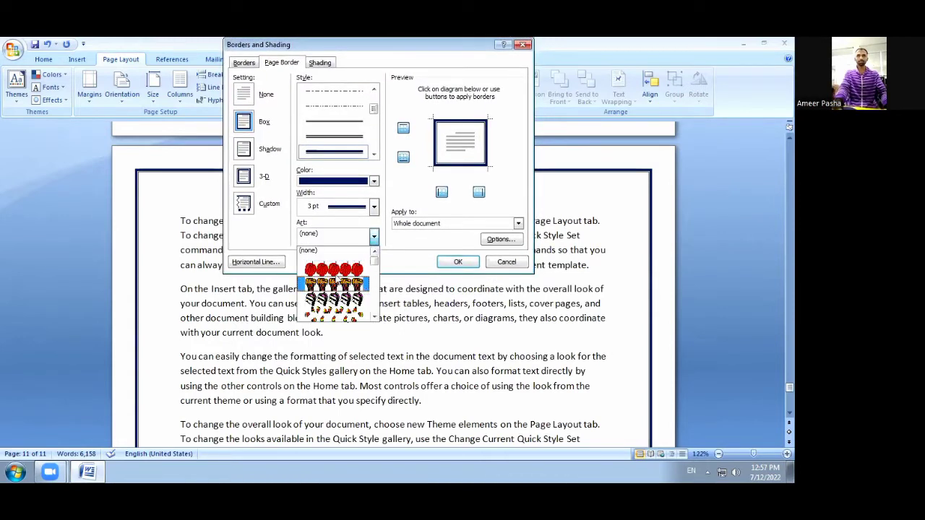
{"action": "scroll", "coordinate": [374, 266], "scroll_direction": "down", "scroll_amount": 3}
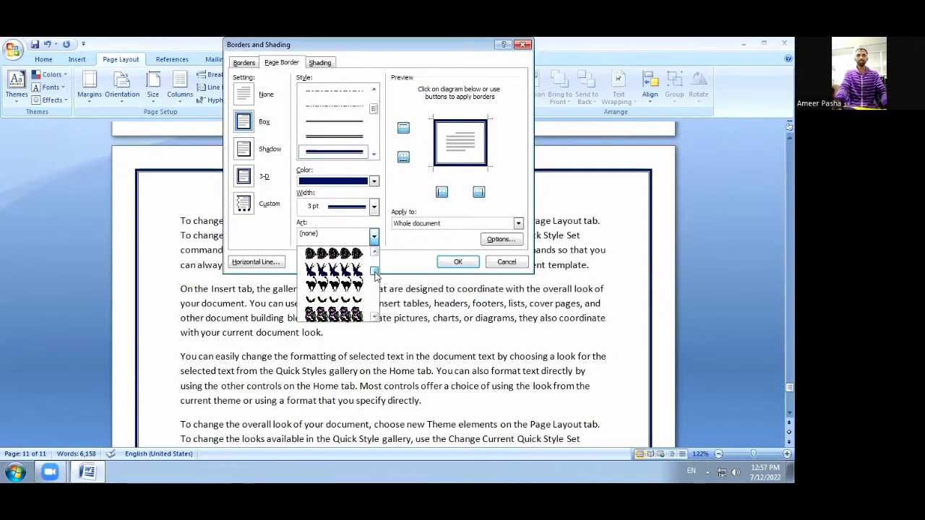
{"action": "scroll", "coordinate": [361, 274], "scroll_direction": "down", "scroll_amount": 3}
{"action": "scroll", "coordinate": [350, 282], "scroll_direction": "down", "scroll_amount": 3}
{"action": "left_click", "coordinate": [340, 286]}
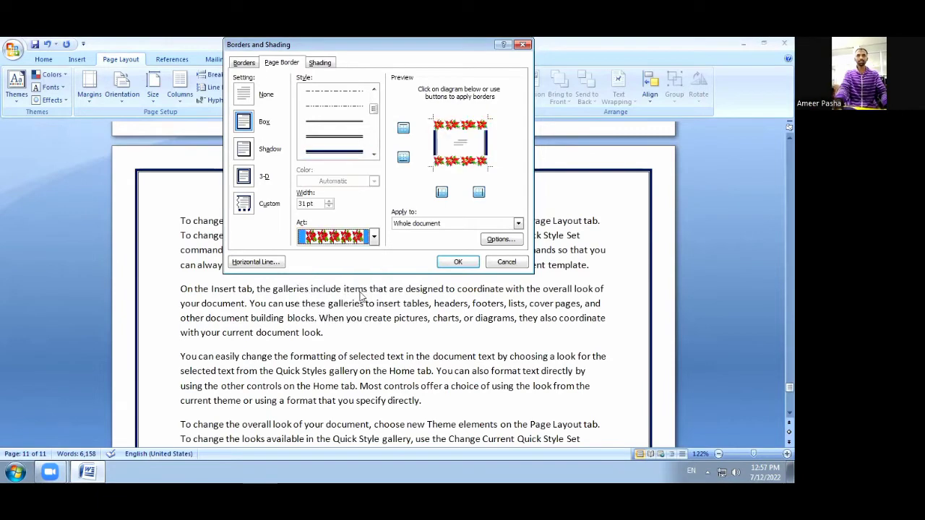
{"action": "left_click", "coordinate": [458, 261]}
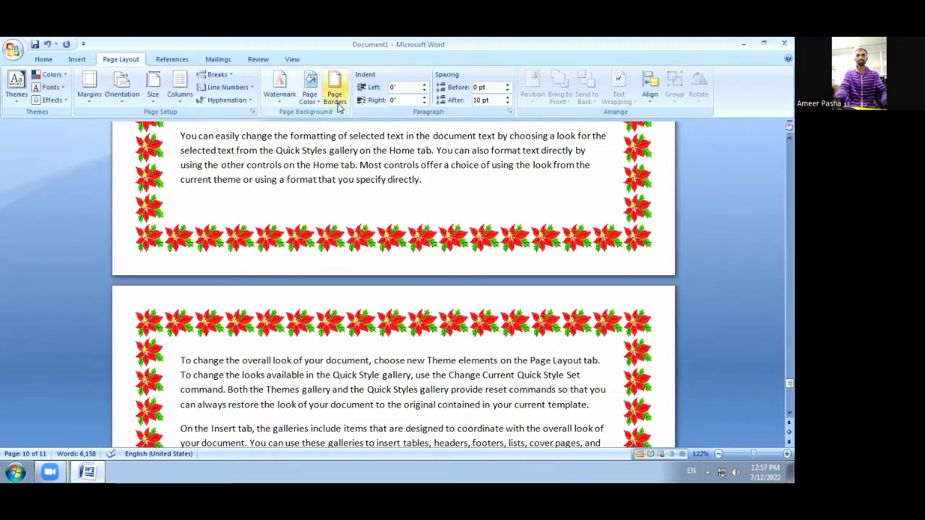
- Replace the poinsettia art with a thick solid dark blue 3 pt line border
{"action": "left_click", "coordinate": [336, 96]}
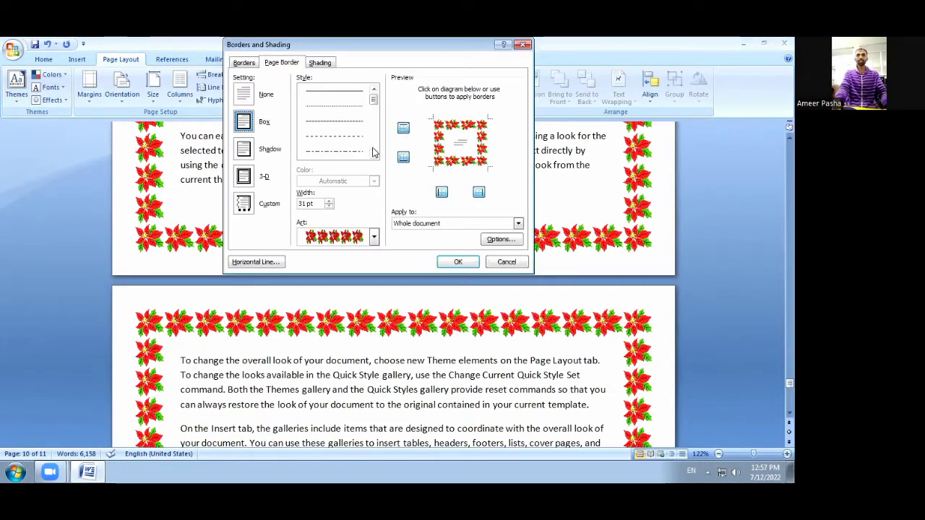
{"action": "left_click", "coordinate": [375, 157]}
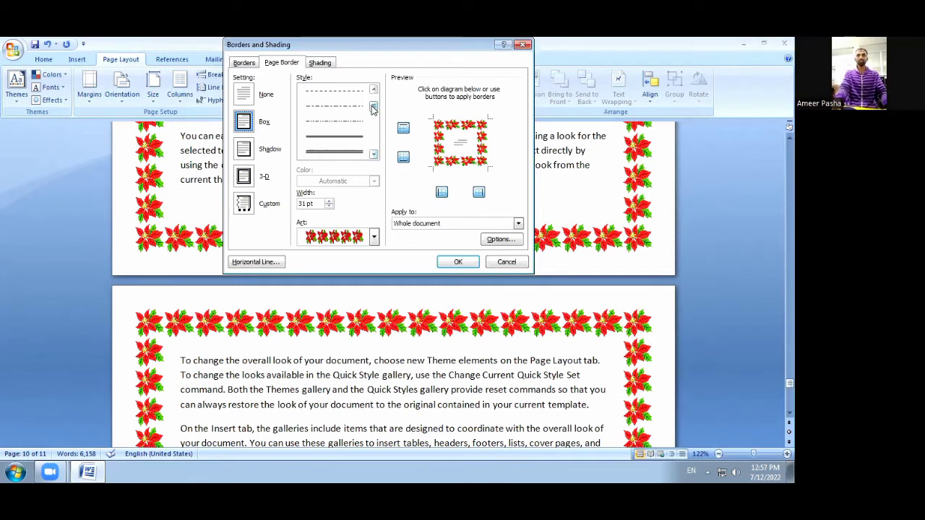
{"action": "left_click", "coordinate": [372, 113]}
{"action": "left_click", "coordinate": [339, 150]}
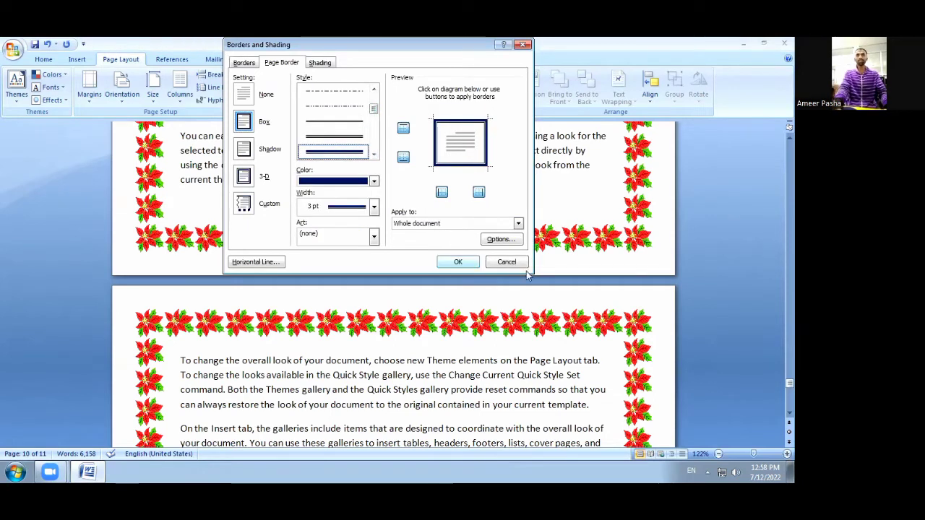
{"action": "left_click", "coordinate": [449, 266]}
- Paste three extra paragraphs at the end of the document
{"action": "scroll", "coordinate": [353, 275], "scroll_direction": "down", "scroll_amount": 3}
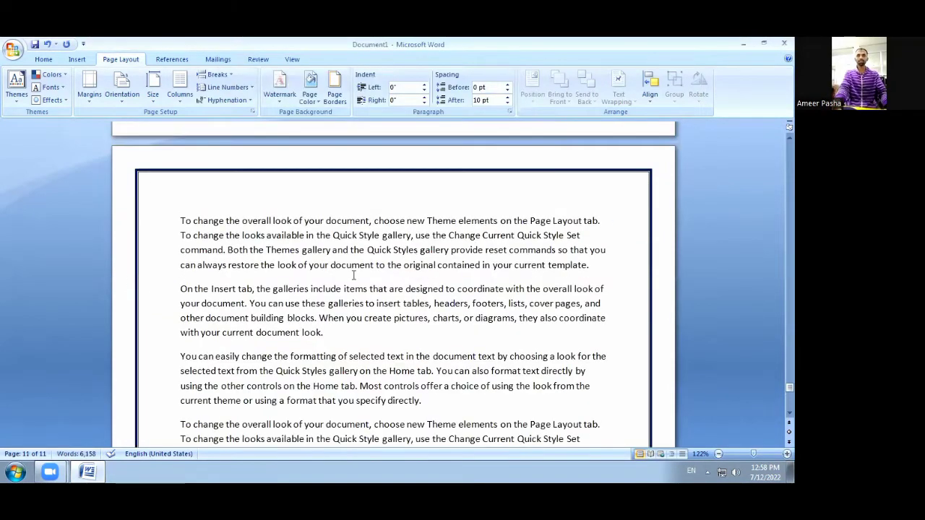
{"action": "scroll", "coordinate": [354, 275], "scroll_direction": "down", "scroll_amount": 4}
{"action": "scroll", "coordinate": [354, 275], "scroll_direction": "up", "scroll_amount": 2}
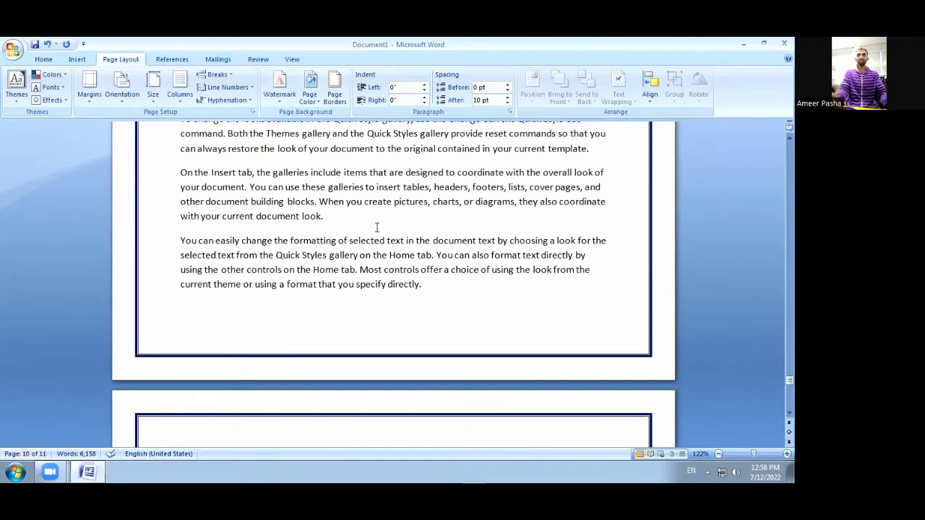
{"action": "scroll", "coordinate": [407, 201], "scroll_direction": "up", "scroll_amount": 1}
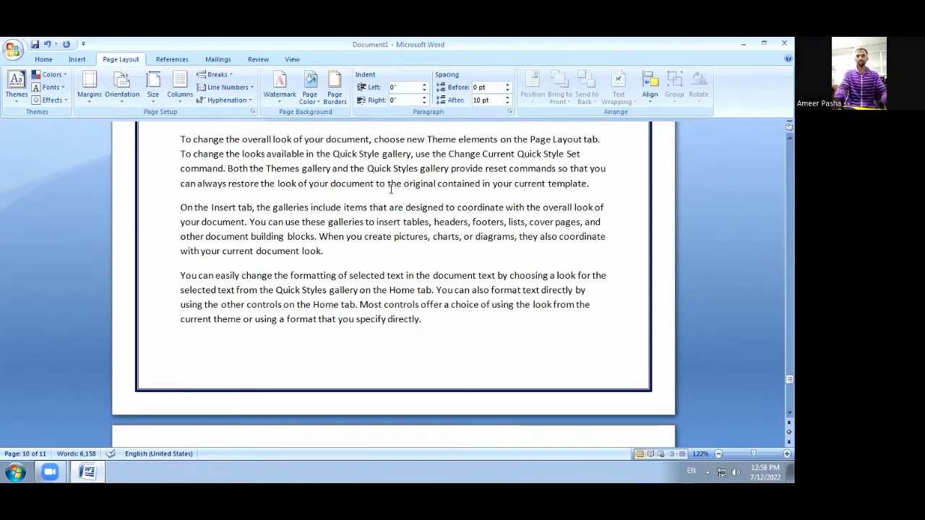
{"action": "key", "text": "ctrl+v"}
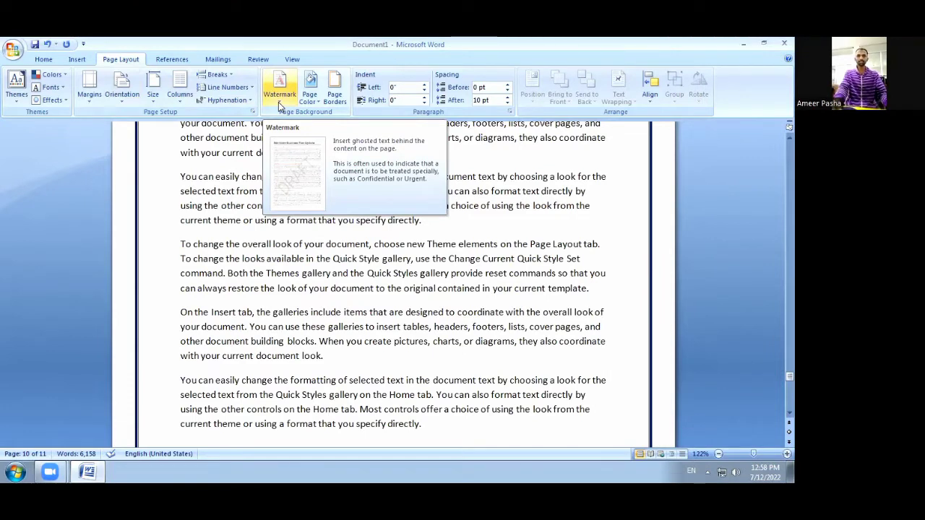
- Open the Printed Watermark dialog via Watermark > Custom Watermark
{"action": "left_click", "coordinate": [280, 101]}
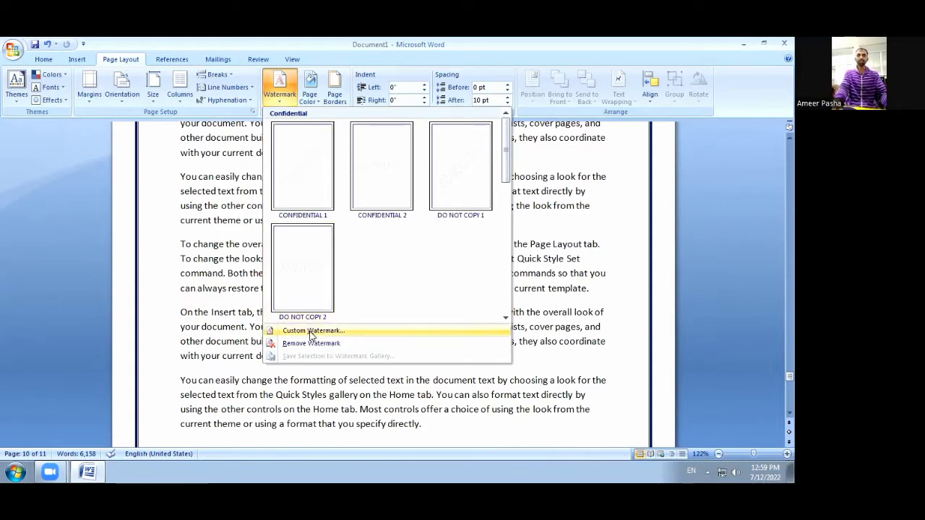
{"action": "left_click", "coordinate": [311, 332]}
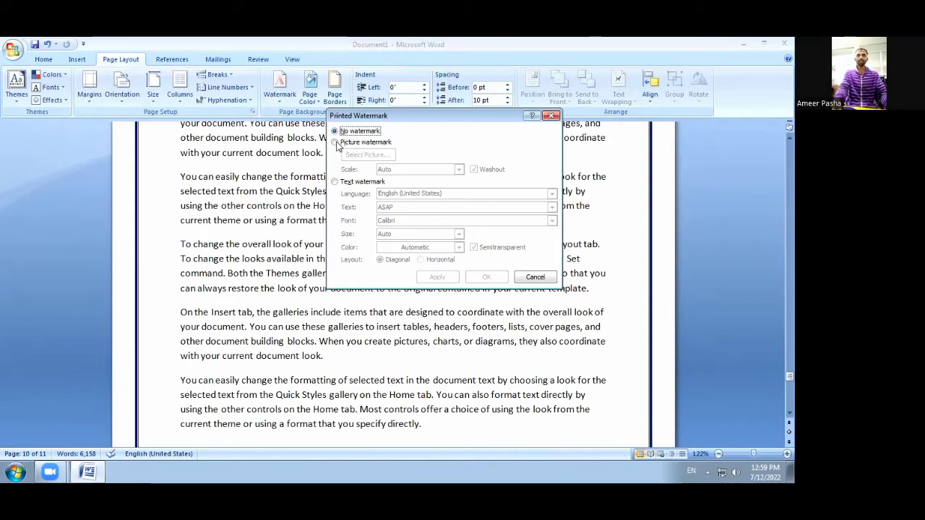
- Choose a Picture watermark and select Pc tech Gyan.png from the mec folder on drive D
{"action": "left_click", "coordinate": [336, 143]}
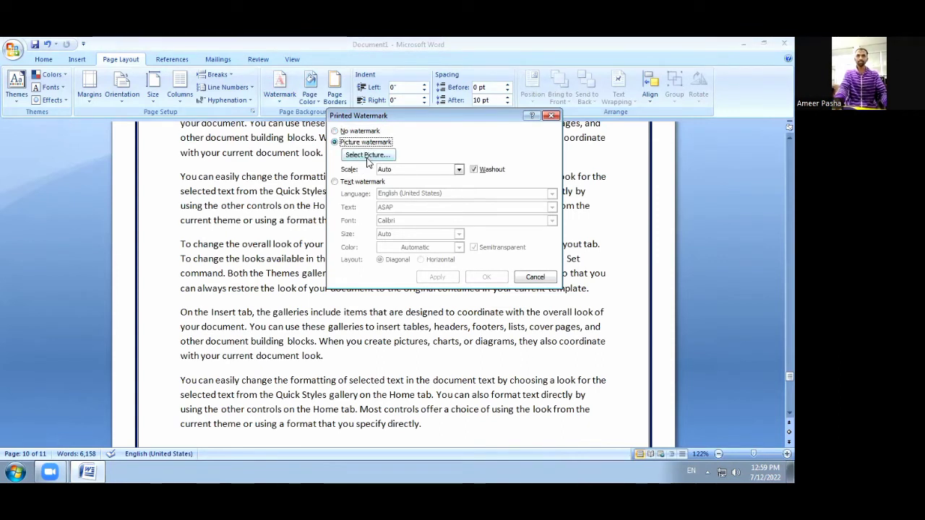
{"action": "left_click", "coordinate": [339, 182]}
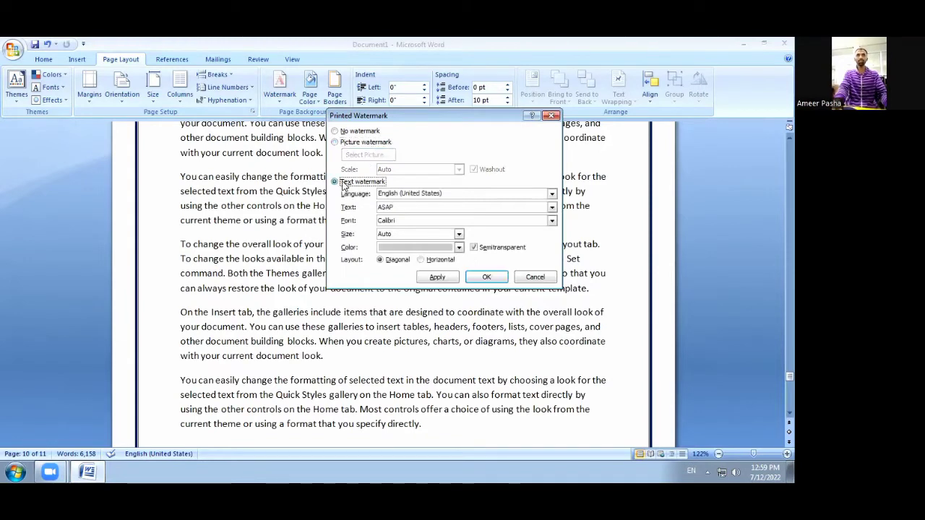
{"action": "left_click", "coordinate": [336, 143]}
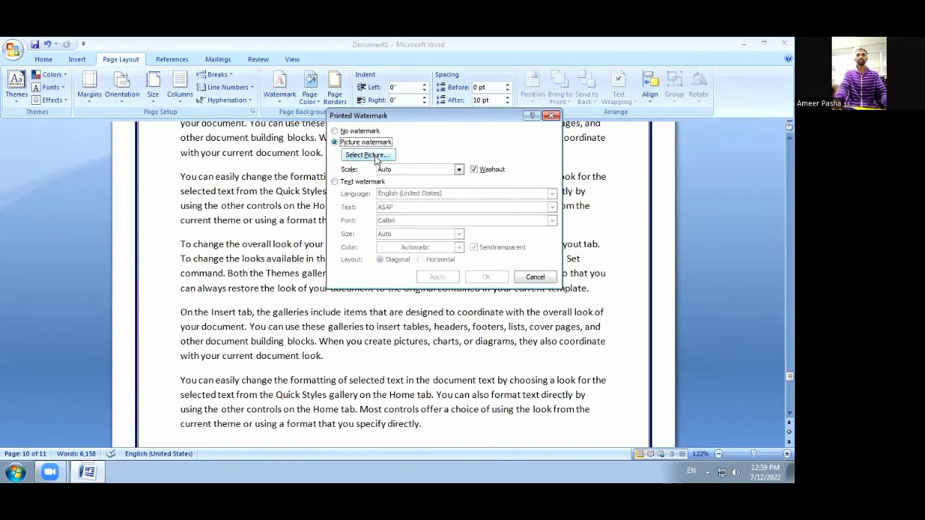
{"action": "left_click", "coordinate": [375, 157]}
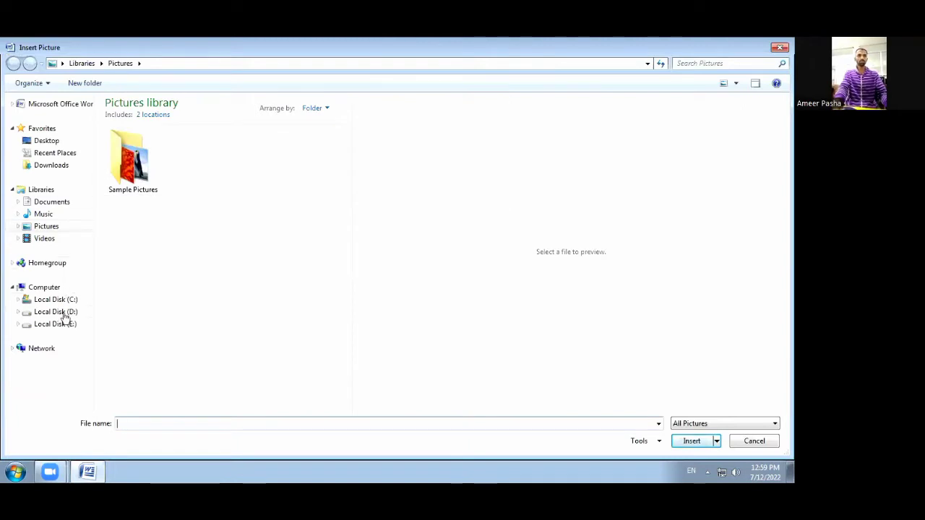
{"action": "left_click", "coordinate": [61, 313]}
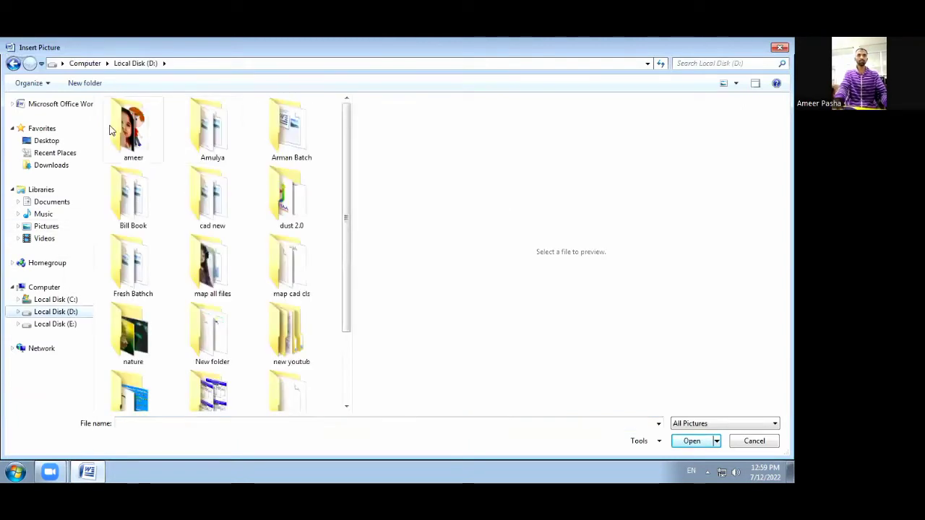
{"action": "left_click", "coordinate": [109, 128]}
{"action": "key", "text": "Return"}
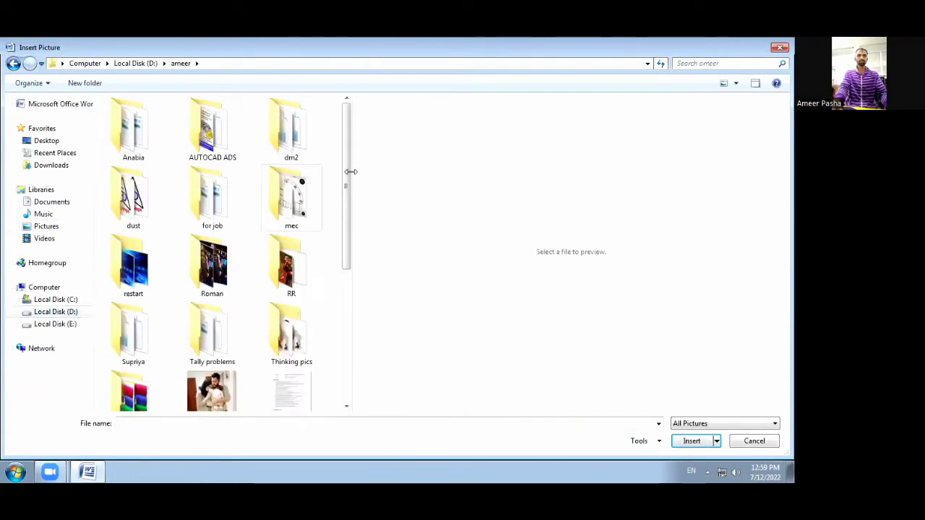
{"action": "scroll", "coordinate": [347, 188], "scroll_direction": "down", "scroll_amount": 1}
{"action": "left_click", "coordinate": [287, 182]}
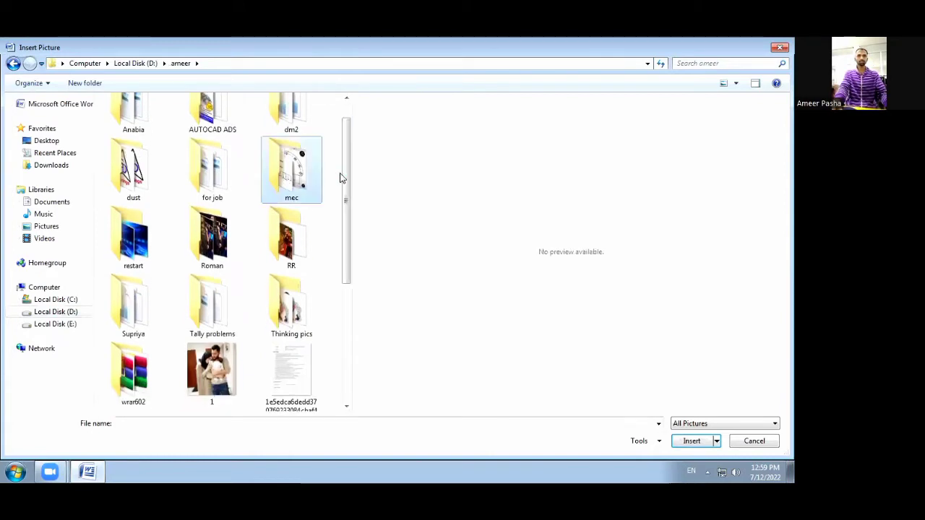
{"action": "key", "text": "Return"}
{"action": "left_click", "coordinate": [346, 220]}
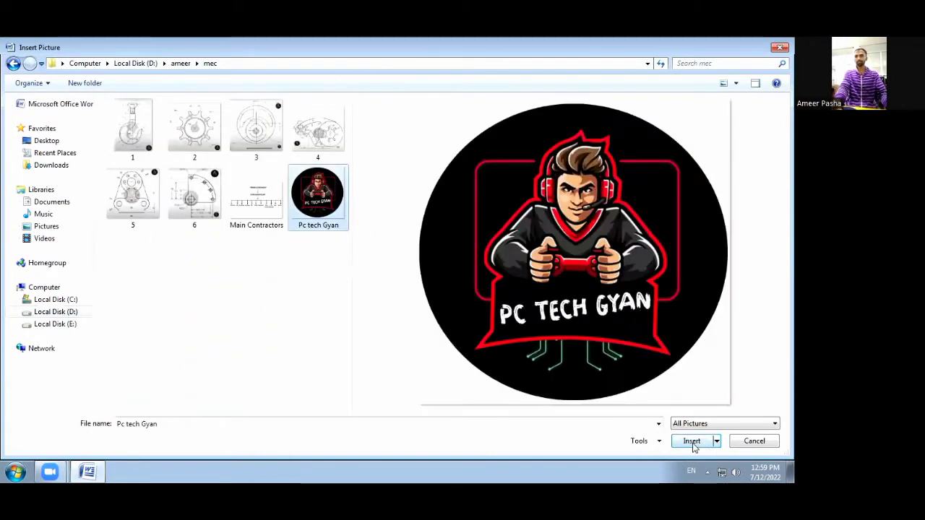
- Insert the picture, keep Washout, and apply the watermark before closing the dialog
{"action": "left_click", "coordinate": [690, 442]}
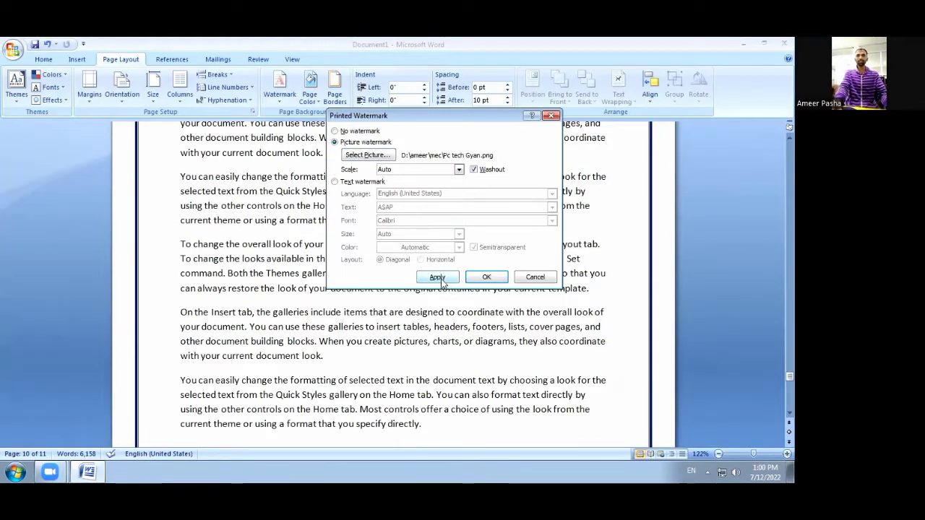
{"action": "left_click", "coordinate": [435, 278]}
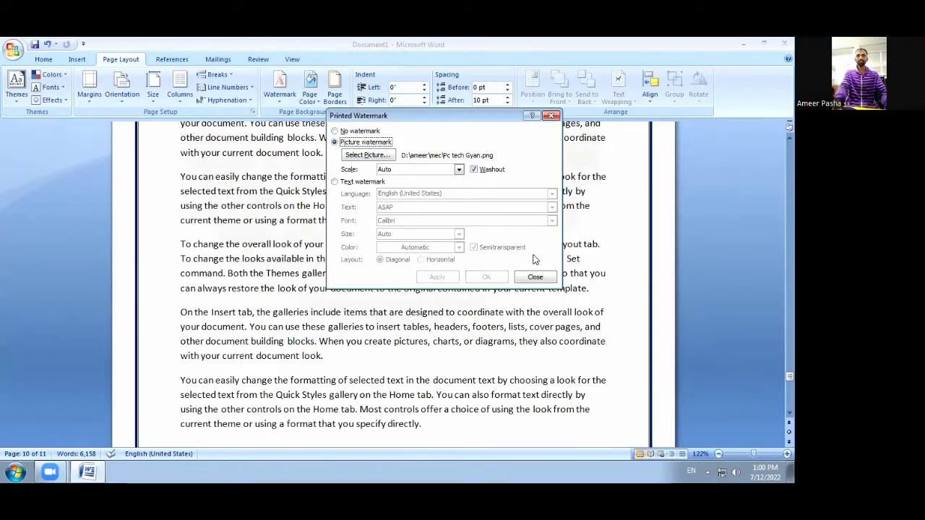
{"action": "left_click", "coordinate": [535, 277]}
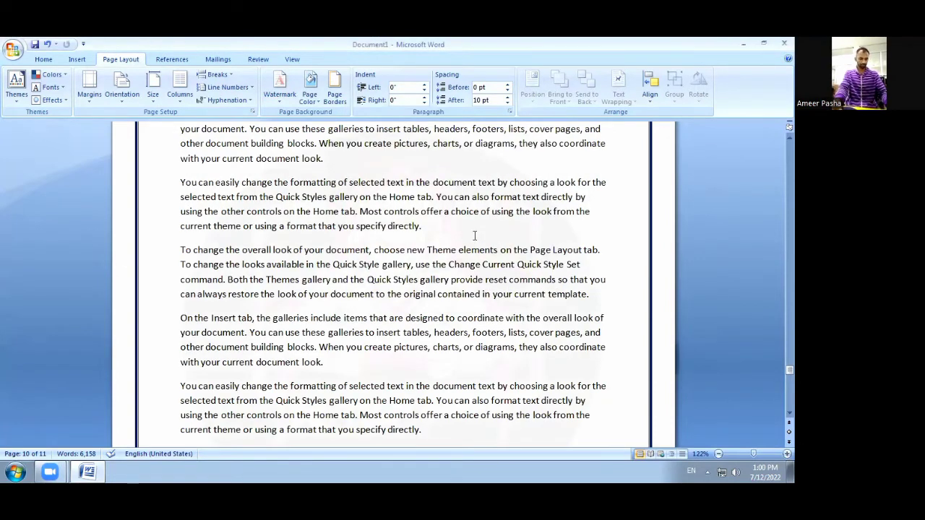
- Check the pages in Print Preview (Ctrl+F2), close it, and reopen the Watermark gallery
{"action": "key", "text": "ctrl+F2"}
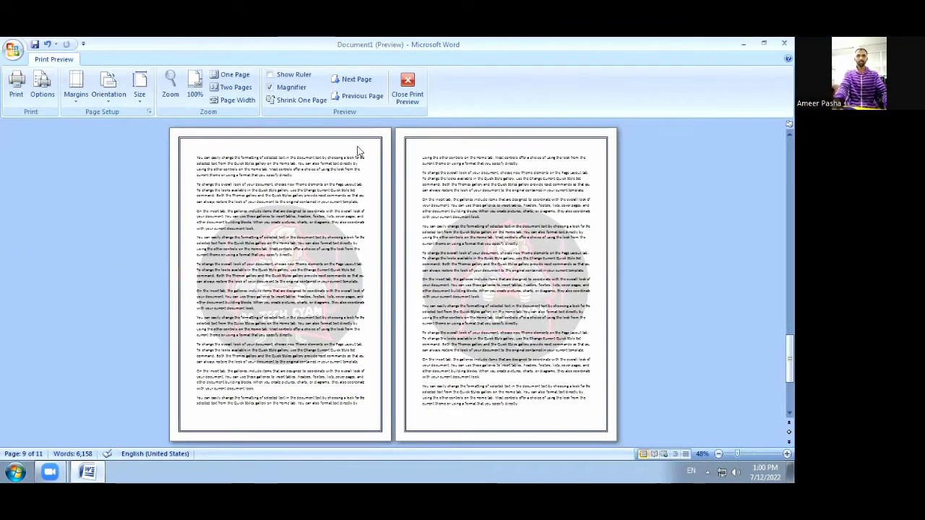
{"action": "left_click", "coordinate": [407, 93]}
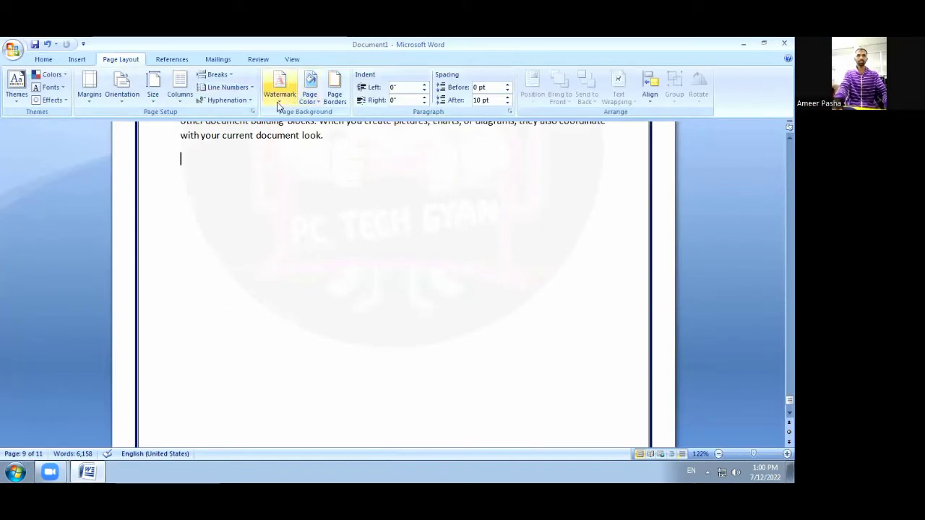
{"action": "left_click", "coordinate": [278, 101]}
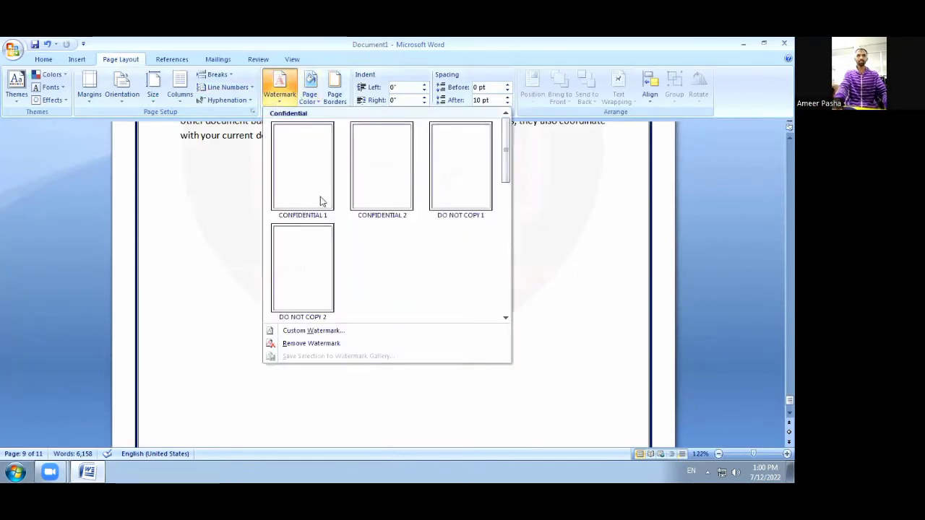
- Set the picture watermark's scale to 100% in Custom Watermark and apply it
{"action": "left_click", "coordinate": [323, 331]}
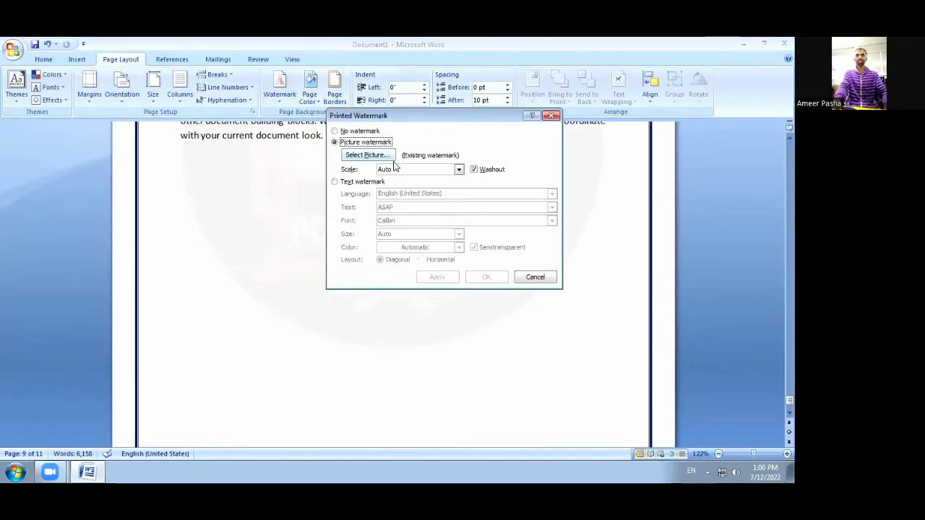
{"action": "left_click", "coordinate": [458, 169]}
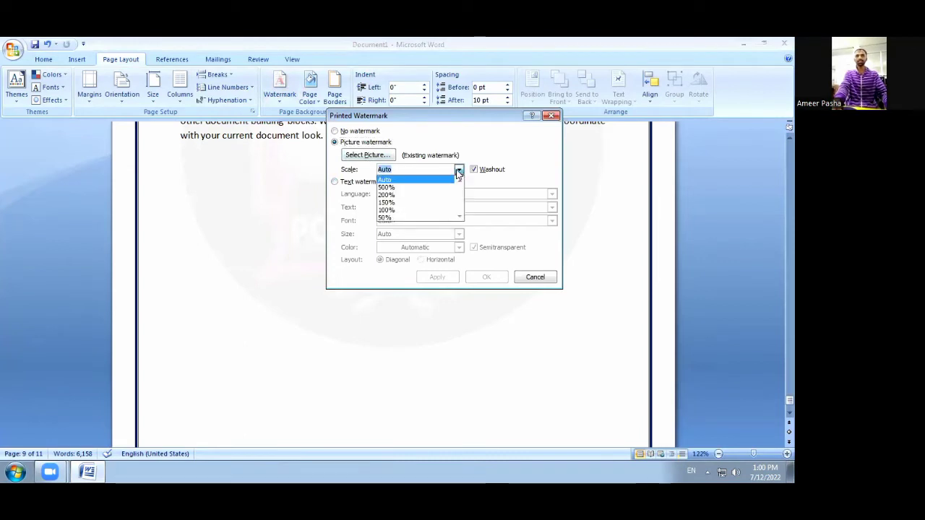
{"action": "left_click", "coordinate": [409, 210]}
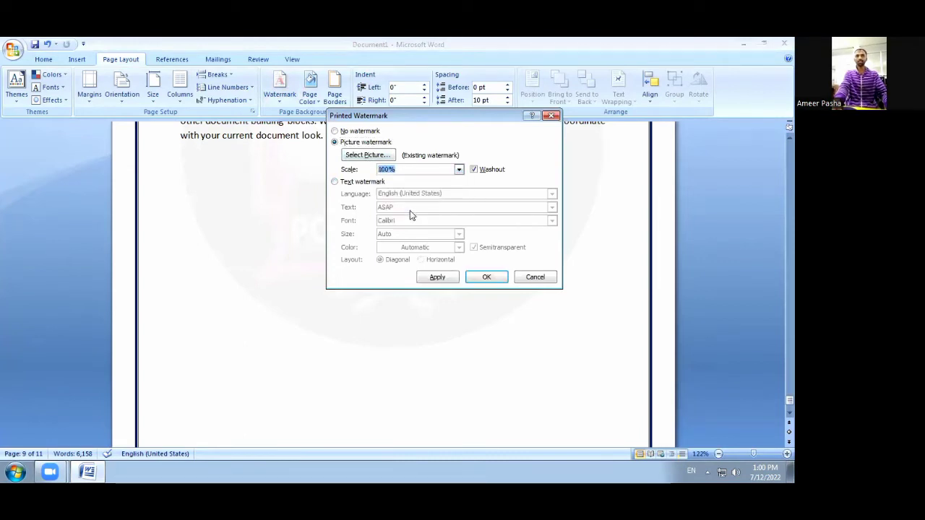
{"action": "left_click", "coordinate": [448, 279]}
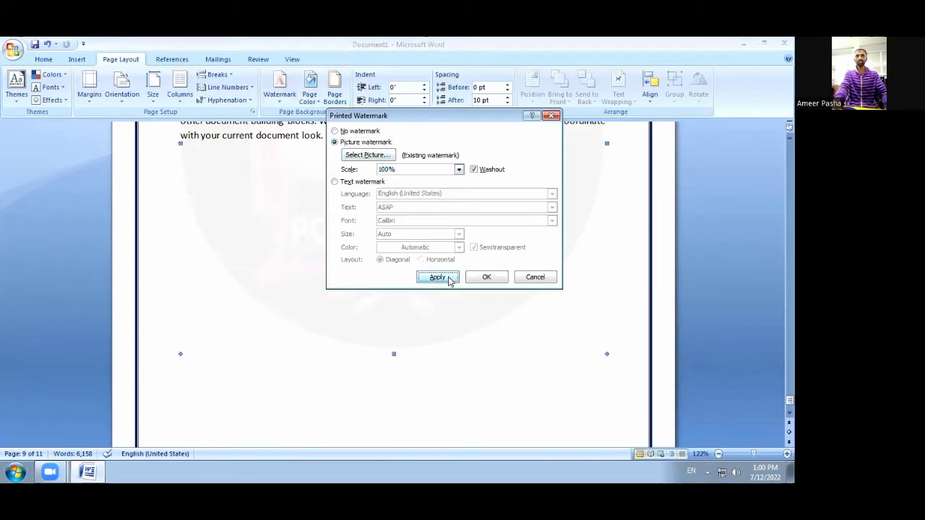
{"action": "left_click", "coordinate": [536, 277]}
- Preview the resized watermark in Print Preview, then return to editing
{"action": "scroll", "coordinate": [507, 270], "scroll_direction": "up", "scroll_amount": 3}
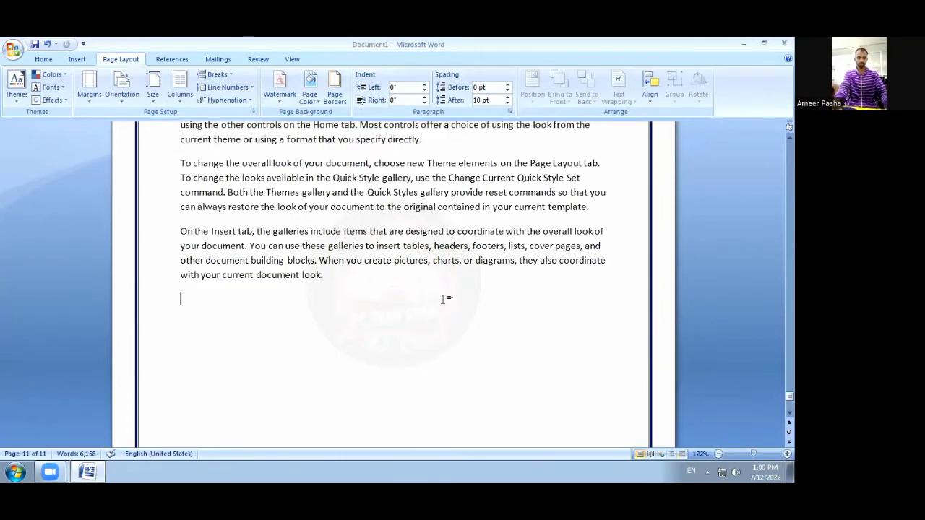
{"action": "key", "text": "ctrl+F2"}
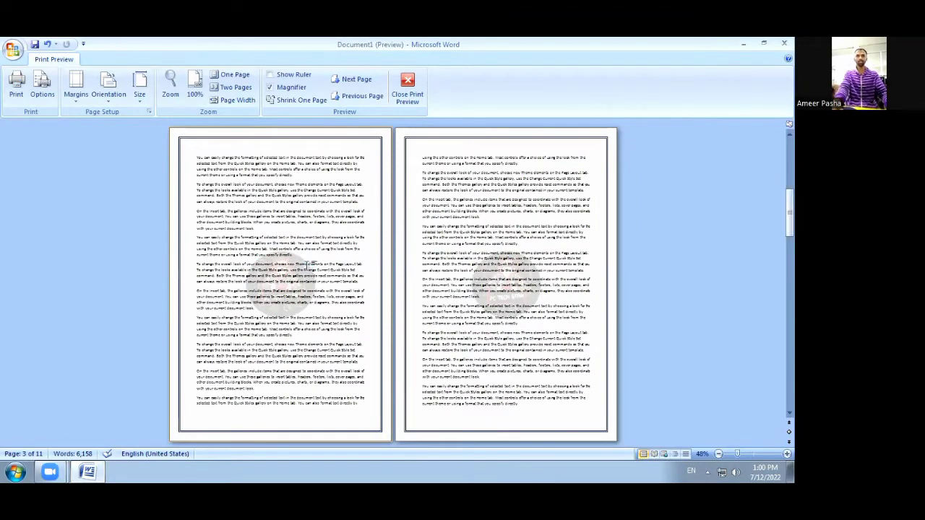
{"action": "key", "text": "Escape"}
{"action": "scroll", "coordinate": [309, 255], "scroll_direction": "up", "scroll_amount": 2}
{"action": "scroll", "coordinate": [308, 255], "scroll_direction": "up", "scroll_amount": 2}
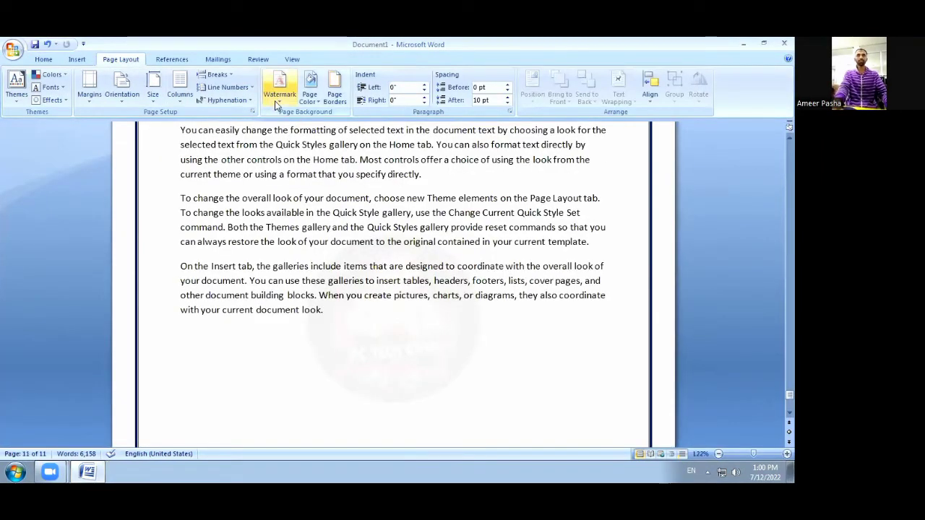
- Remove the watermark from the document using Remove Watermark
{"action": "left_click", "coordinate": [277, 94]}
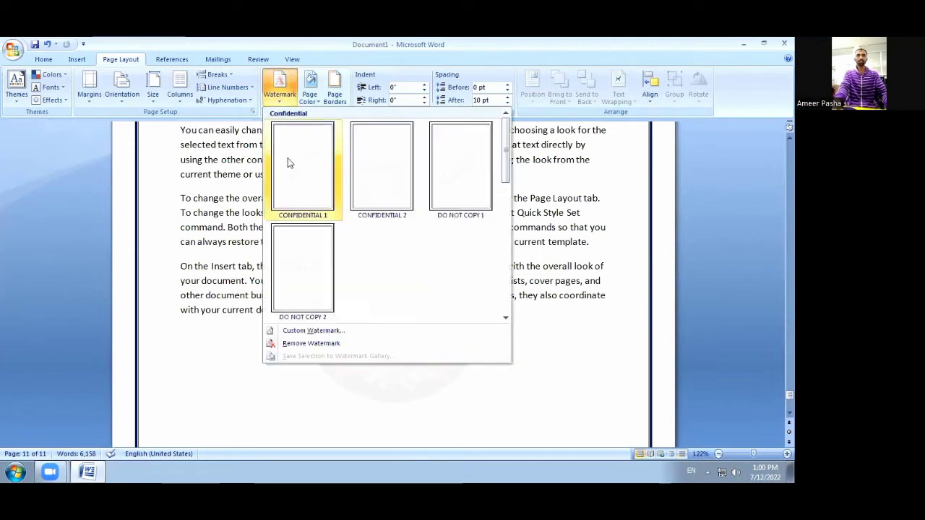
{"action": "left_click", "coordinate": [300, 344]}
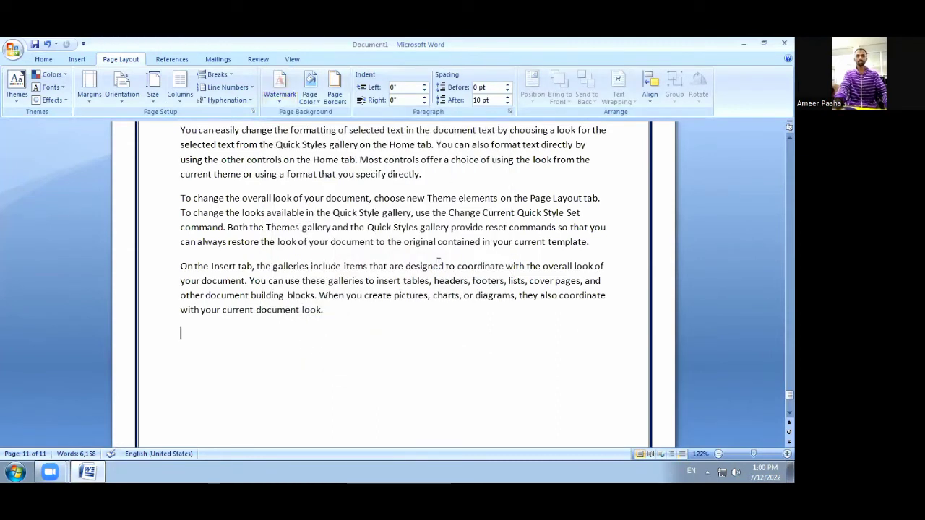
{"action": "scroll", "coordinate": [481, 267], "scroll_direction": "up", "scroll_amount": 2}
- Apply a text watermark reading 'PcTechGyan' in Calibri with a light blue colour
{"action": "left_click", "coordinate": [279, 90]}
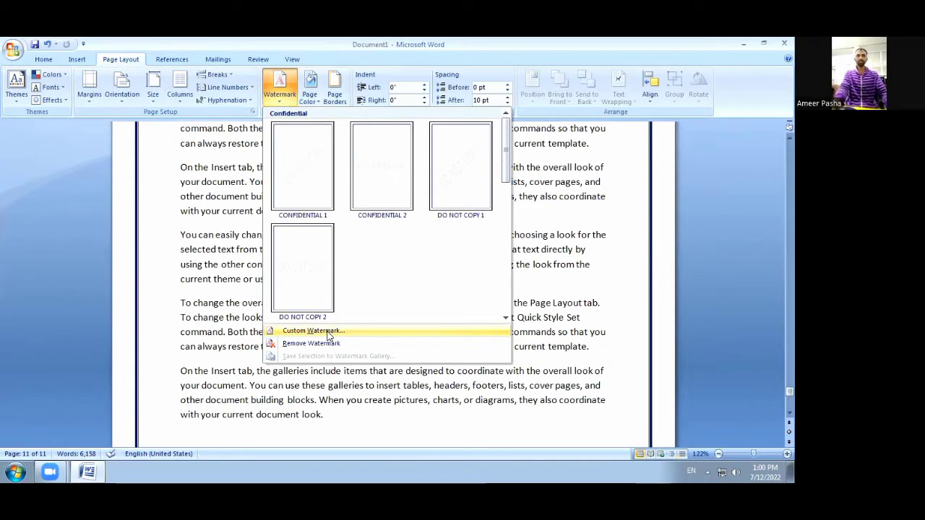
{"action": "left_click", "coordinate": [328, 333]}
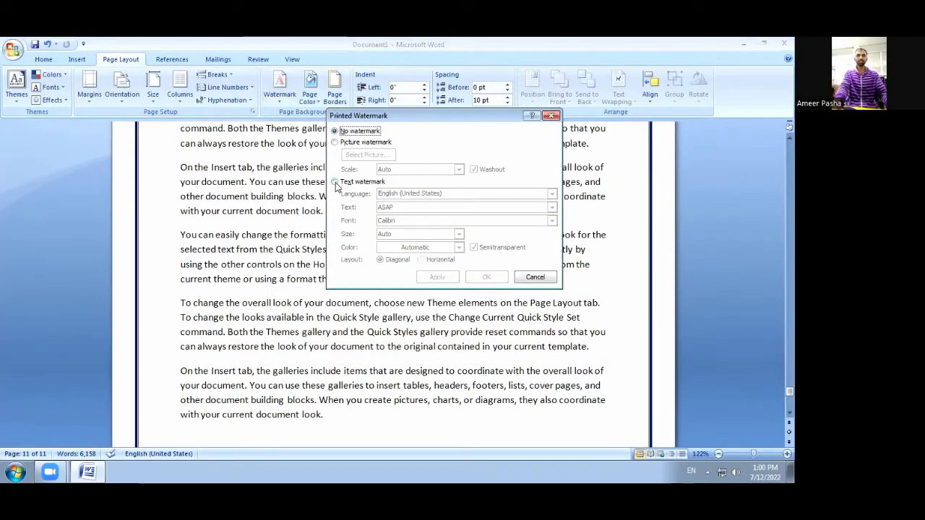
{"action": "left_click", "coordinate": [335, 183]}
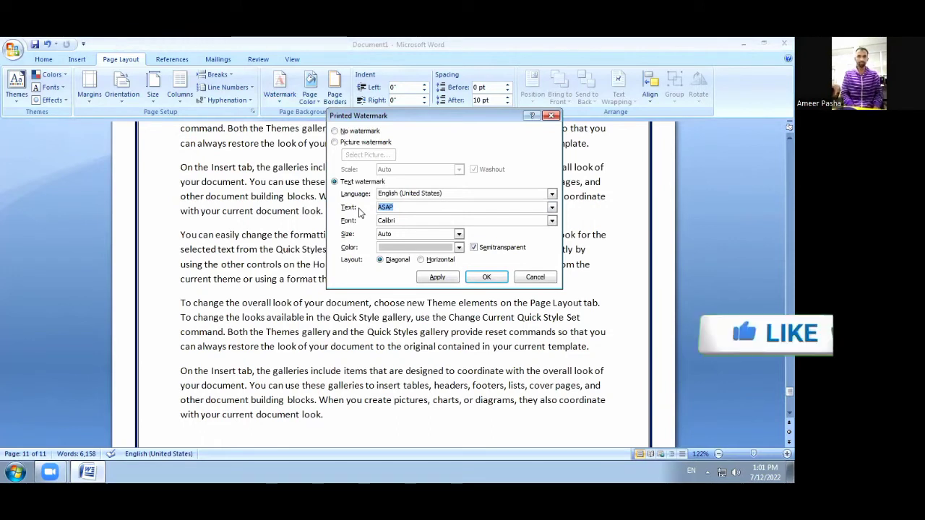
{"action": "type", "text": "Pc"}
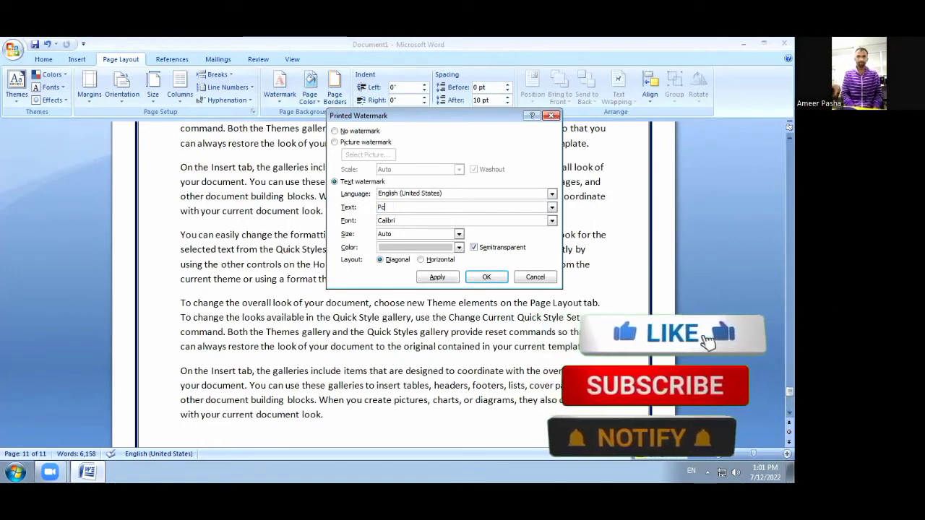
{"action": "type", "text": "Tec"}
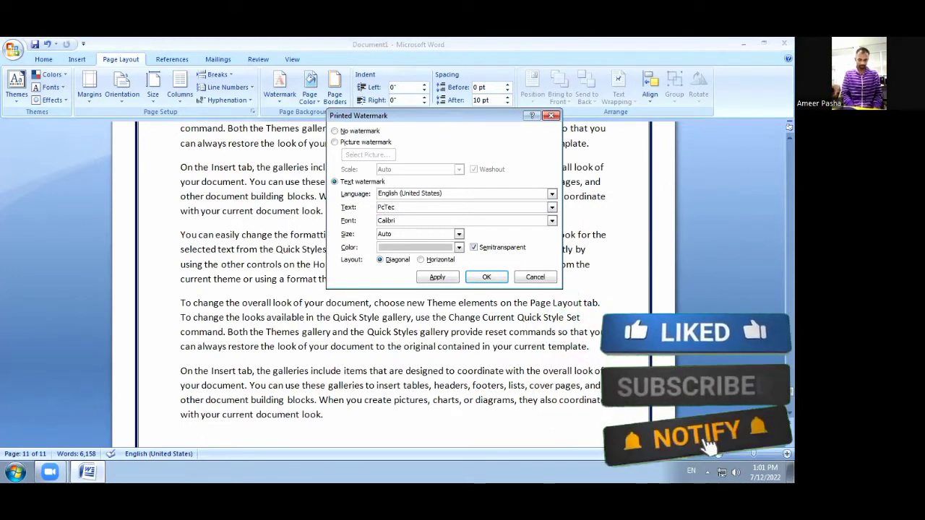
{"action": "type", "text": "hGy"}
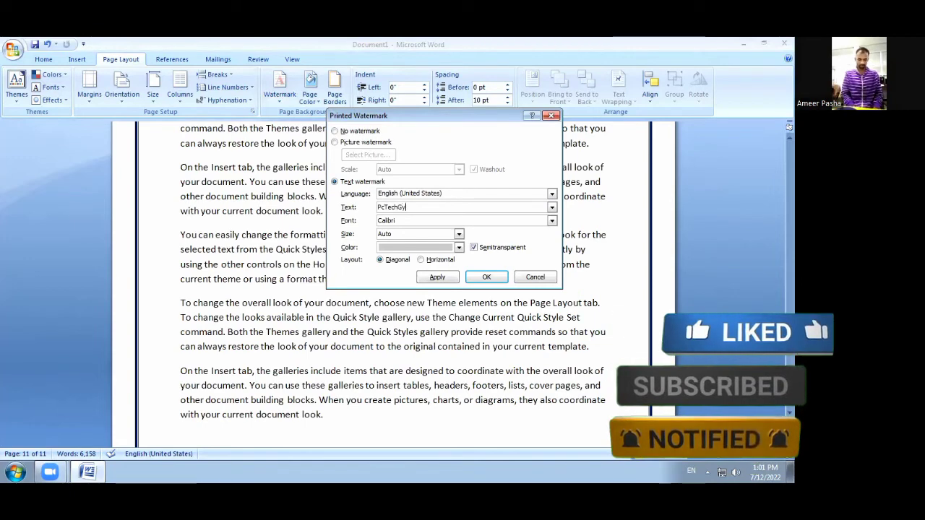
{"action": "type", "text": "an"}
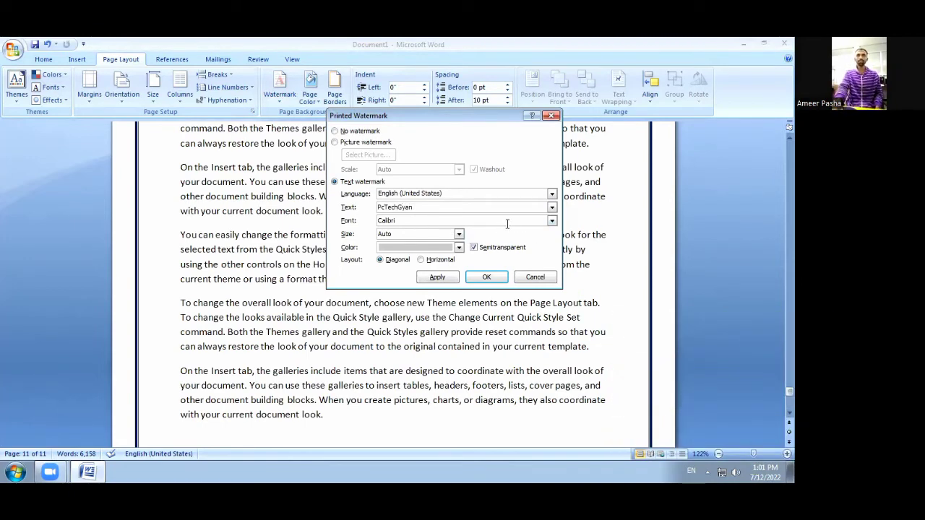
{"action": "left_click", "coordinate": [508, 220]}
{"action": "left_click", "coordinate": [552, 221]}
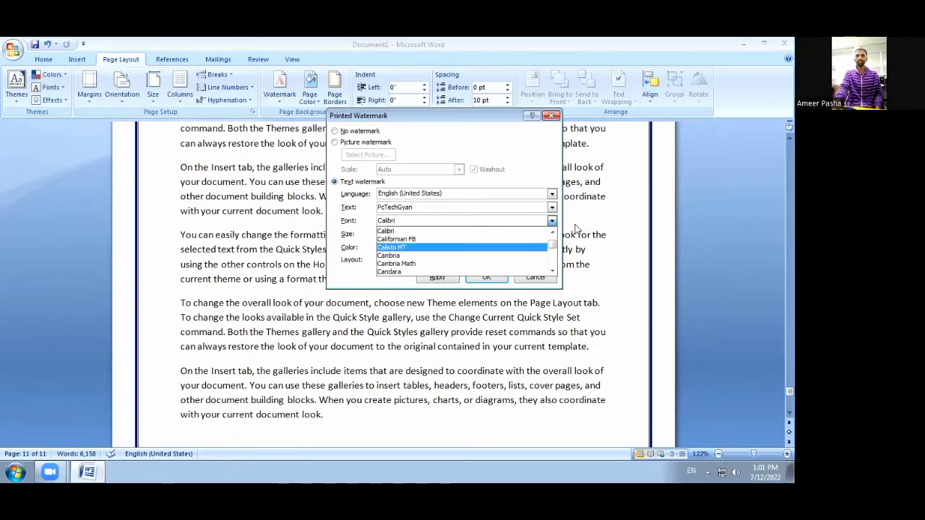
{"action": "left_click", "coordinate": [514, 195]}
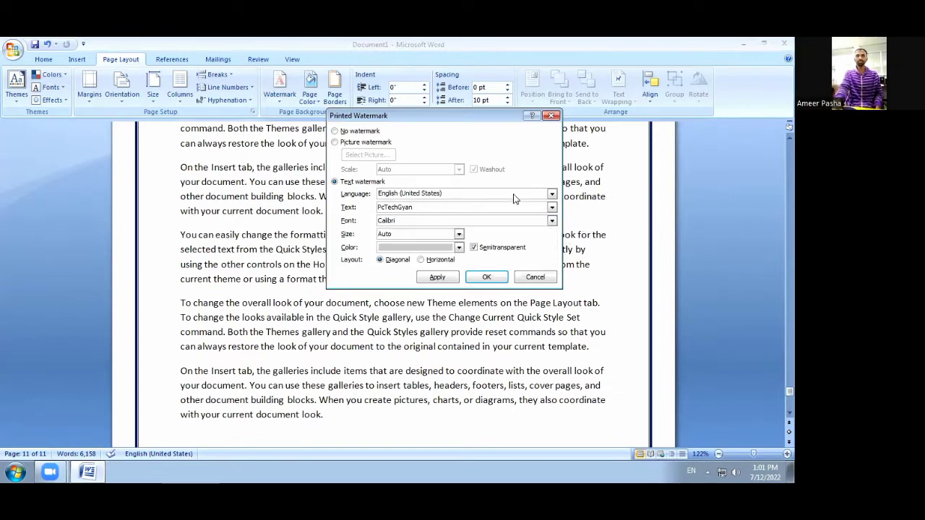
{"action": "left_click", "coordinate": [459, 248]}
{"action": "left_click", "coordinate": [441, 349]}
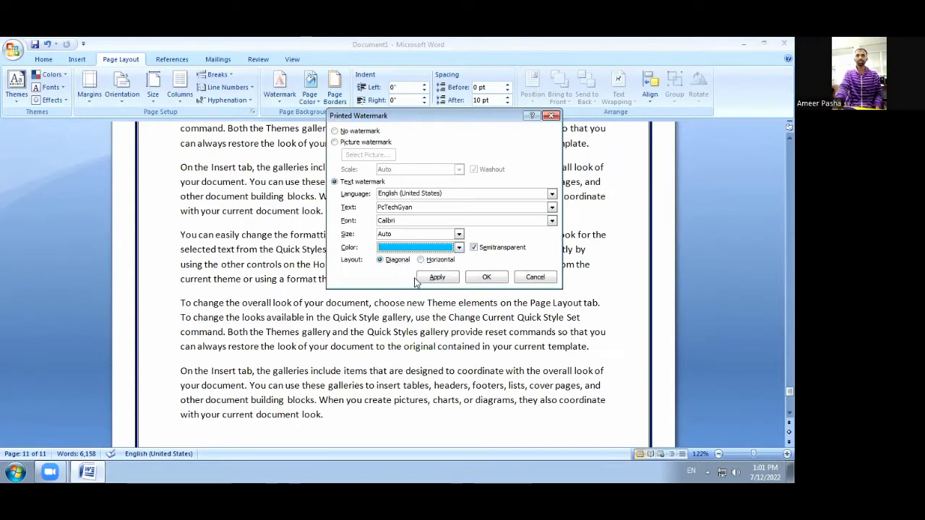
{"action": "left_click", "coordinate": [435, 282]}
{"action": "left_click", "coordinate": [434, 279]}
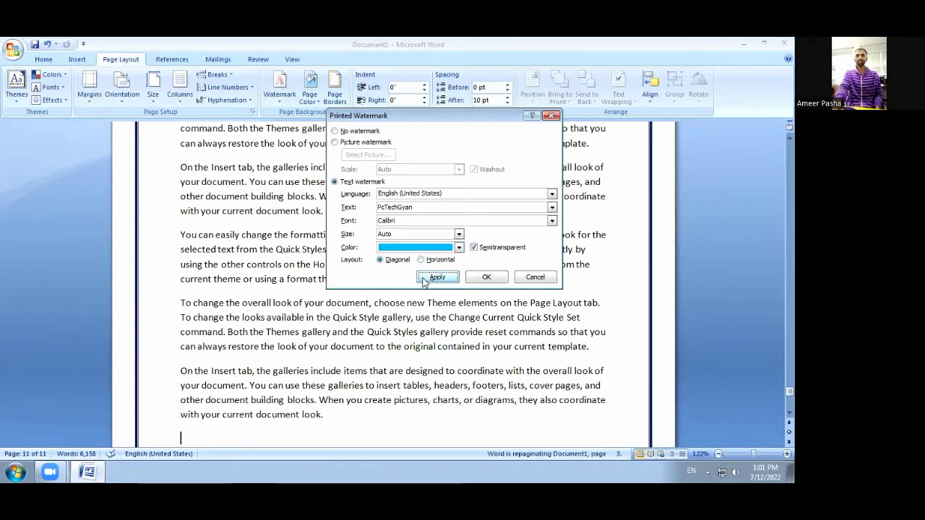
- Change the watermark layout to Horizontal, apply it, and close the dialog
{"action": "left_click_drag", "start_coordinate": [514, 117], "coordinate": [694, 131]}
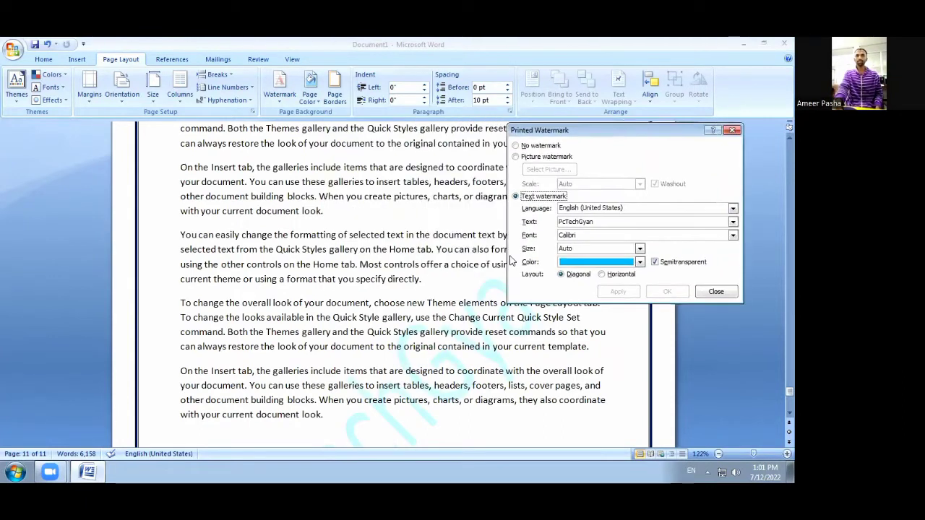
{"action": "left_click", "coordinate": [602, 274]}
{"action": "left_click", "coordinate": [618, 292]}
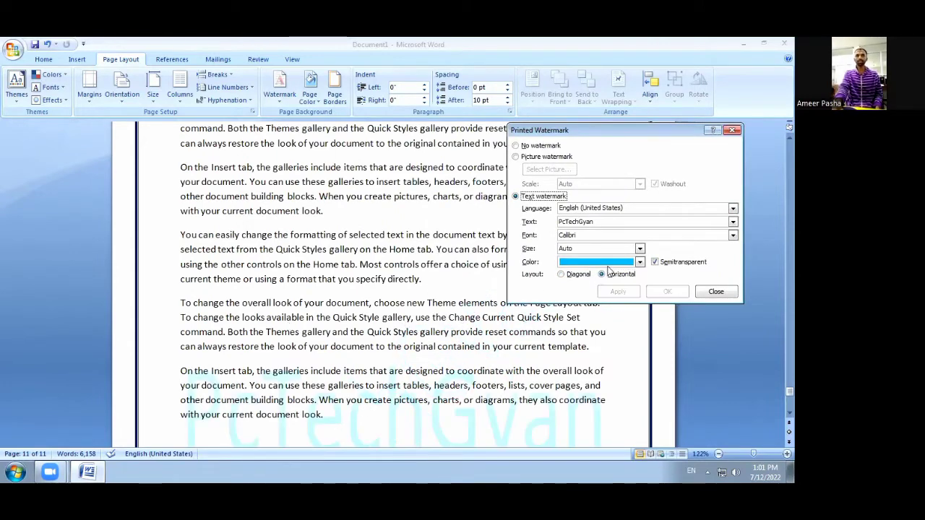
{"action": "left_click", "coordinate": [716, 293]}
{"action": "scroll", "coordinate": [416, 268], "scroll_direction": "down", "scroll_amount": 1}
{"action": "scroll", "coordinate": [416, 268], "scroll_direction": "down", "scroll_amount": 3}
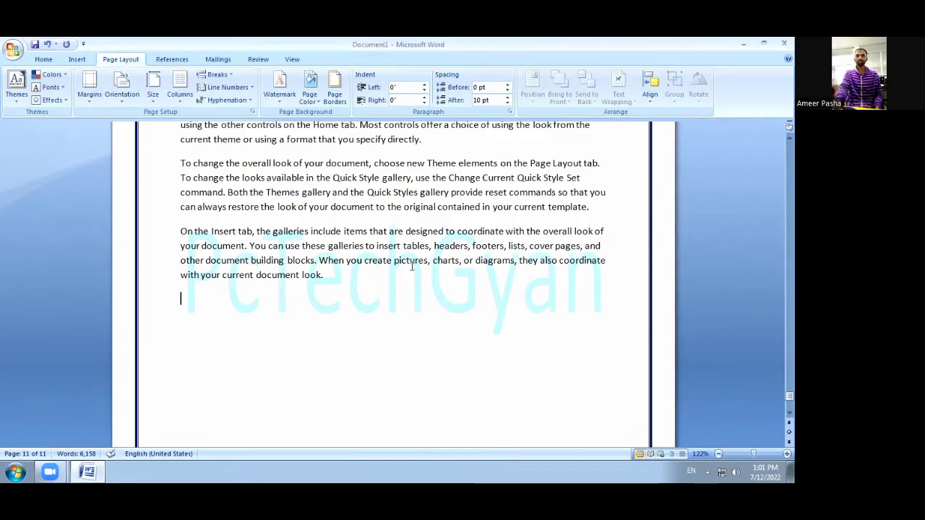
{"action": "scroll", "coordinate": [416, 268], "scroll_direction": "up", "scroll_amount": 5}
{"action": "scroll", "coordinate": [415, 268], "scroll_direction": "up", "scroll_amount": 3}
{"action": "scroll", "coordinate": [416, 268], "scroll_direction": "up", "scroll_amount": 3}
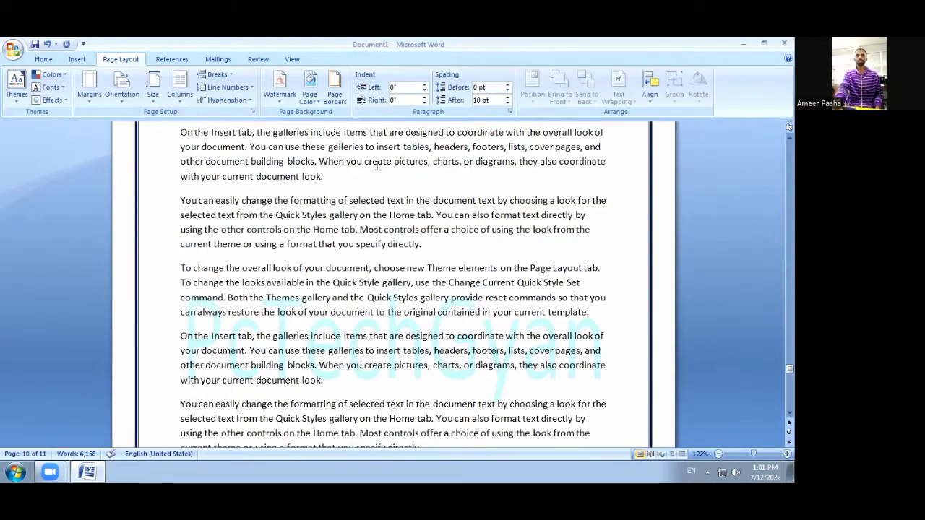
- Set the PcTechGyan watermark to a Diagonal layout and size 48, applying each change
{"action": "left_click", "coordinate": [279, 86]}
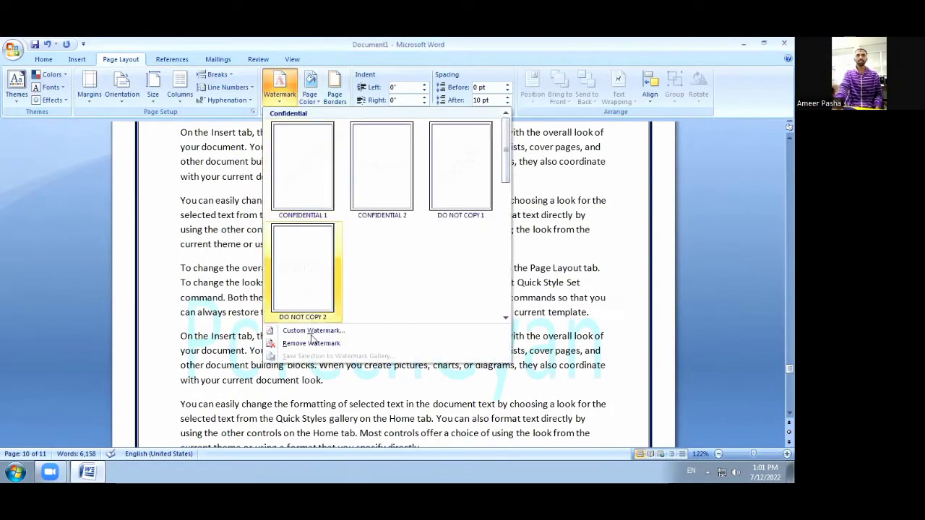
{"action": "left_click", "coordinate": [309, 333]}
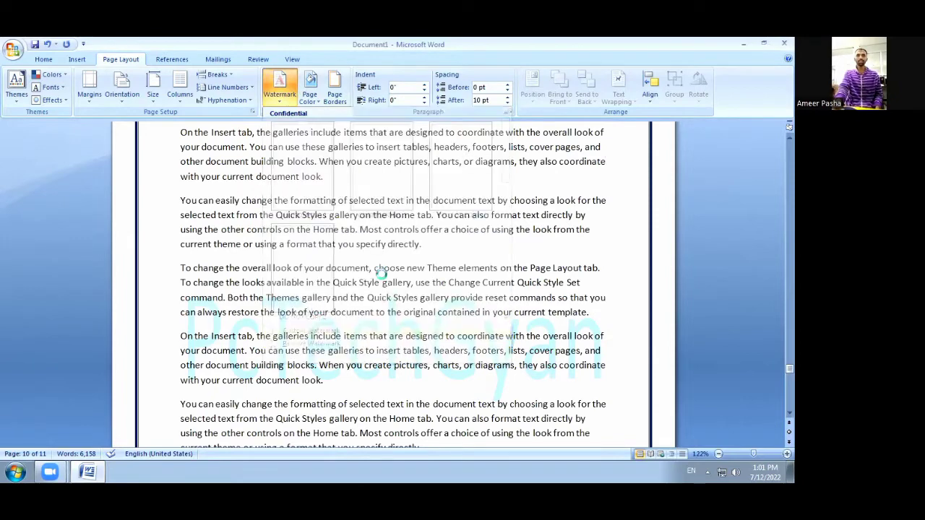
{"action": "left_click", "coordinate": [561, 275]}
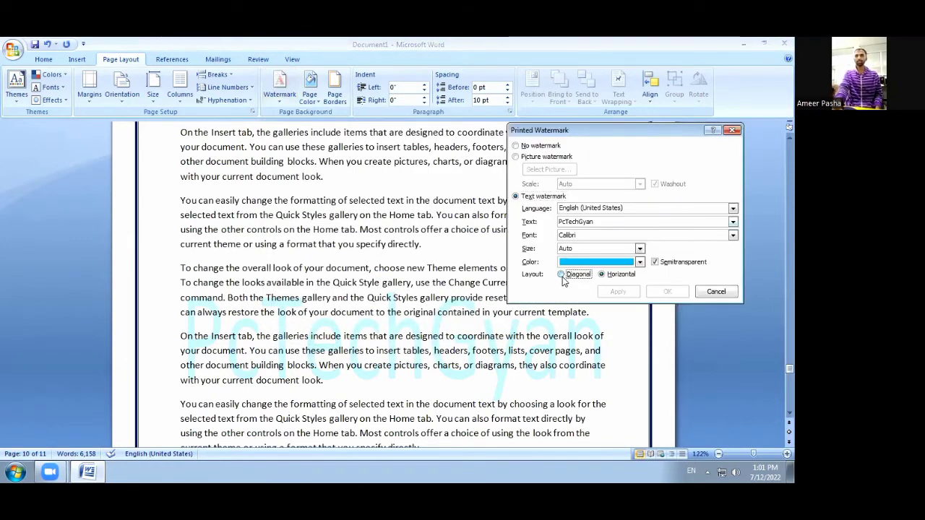
{"action": "left_click", "coordinate": [618, 292]}
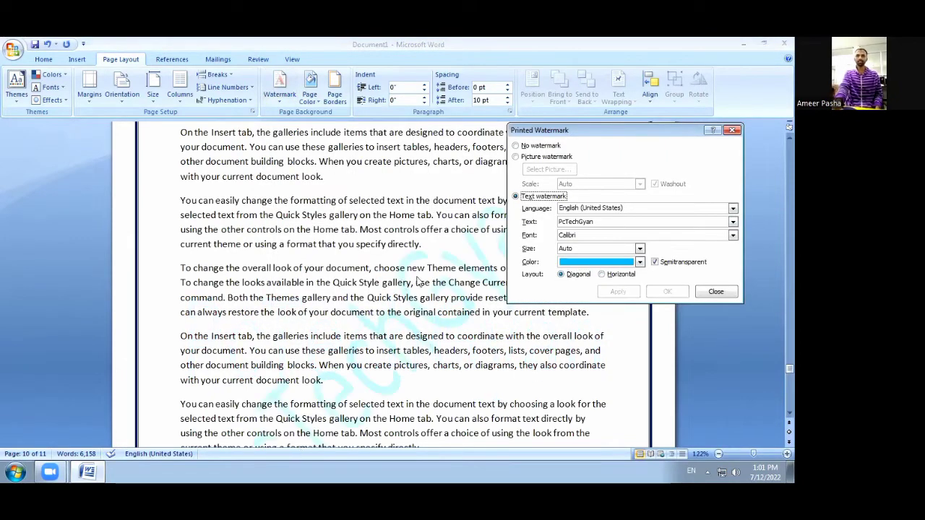
{"action": "left_click", "coordinate": [640, 249]}
{"action": "left_click", "coordinate": [611, 291]}
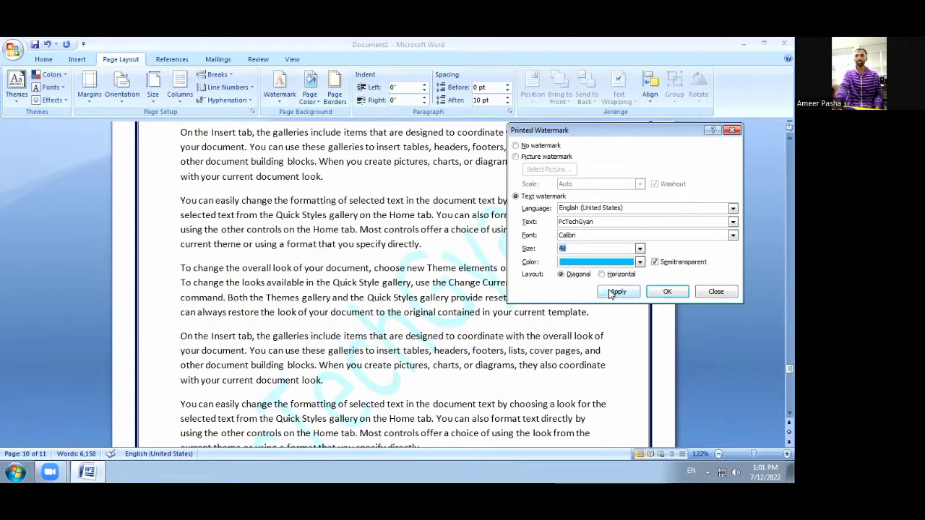
{"action": "left_click", "coordinate": [616, 292]}
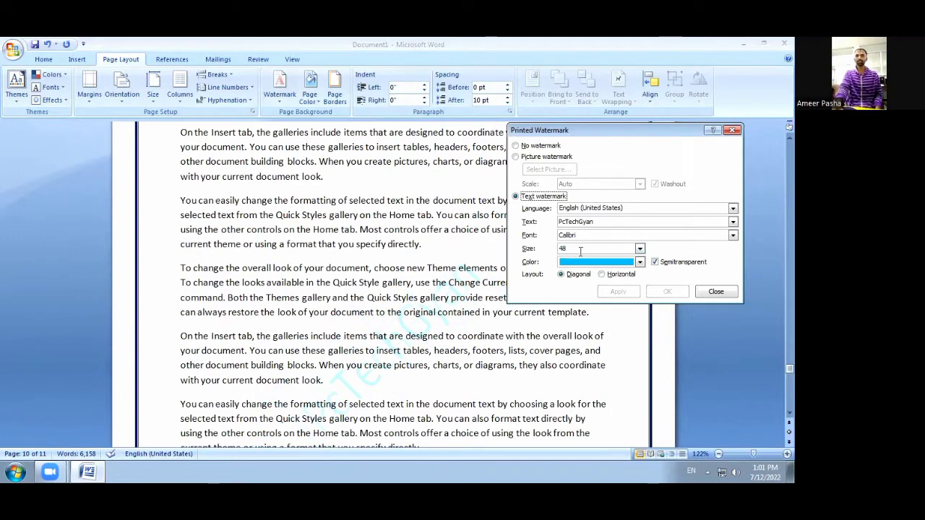
- Try a Horizontal layout, revert to Diagonal, and close the watermark dialog
{"action": "left_click", "coordinate": [609, 275]}
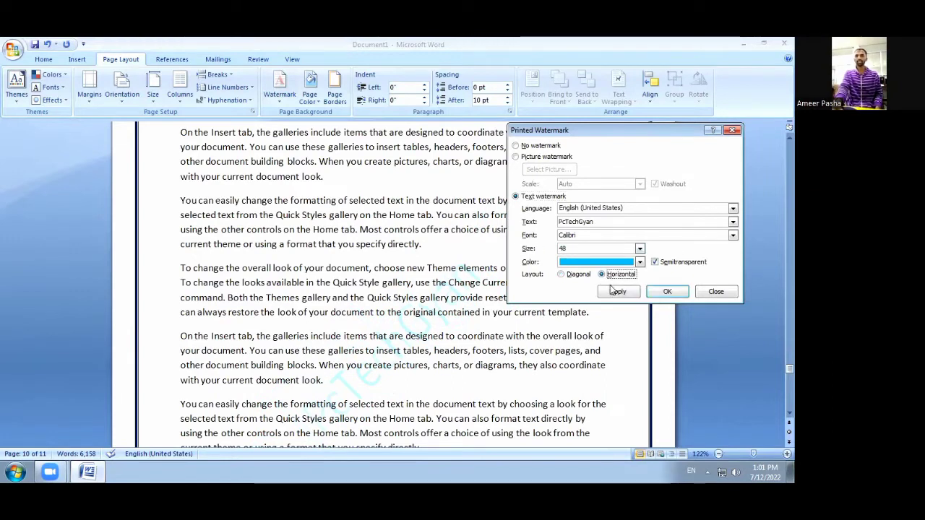
{"action": "left_click", "coordinate": [616, 293]}
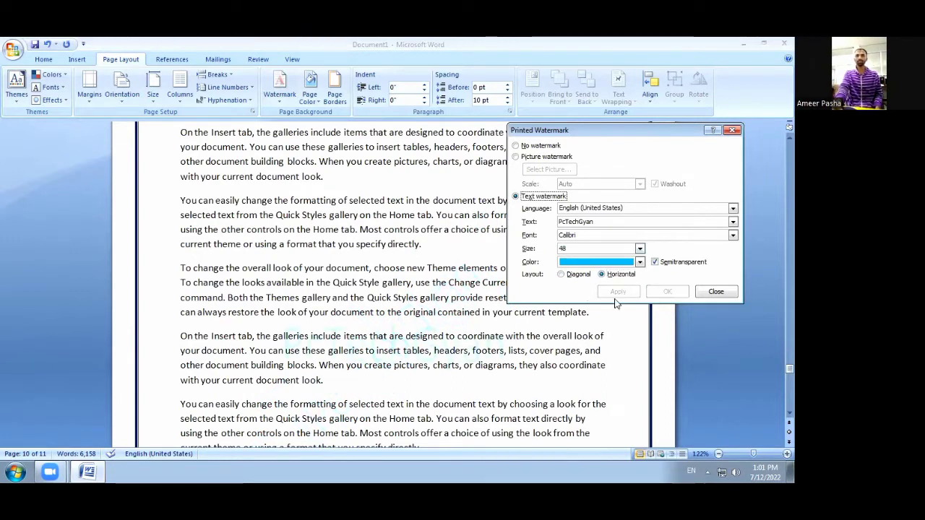
{"action": "left_click", "coordinate": [574, 275]}
{"action": "left_click", "coordinate": [619, 292]}
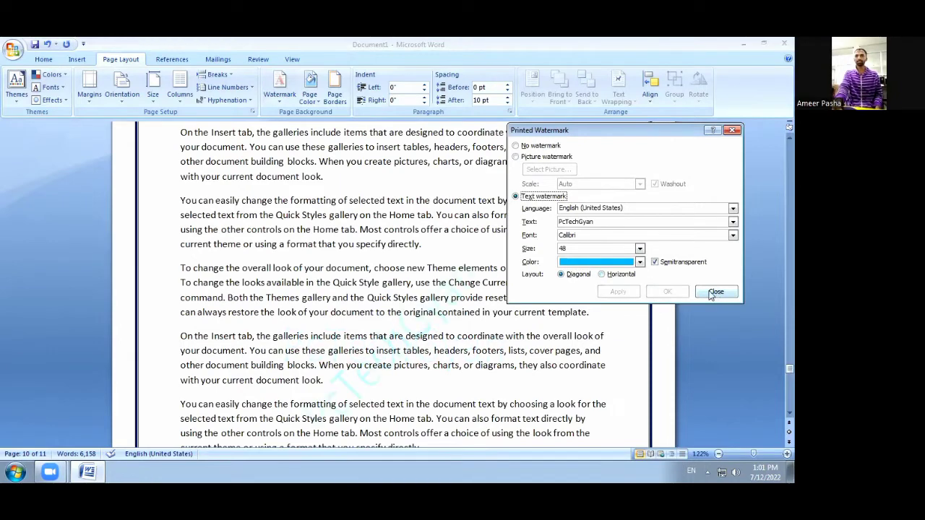
{"action": "left_click", "coordinate": [714, 293]}
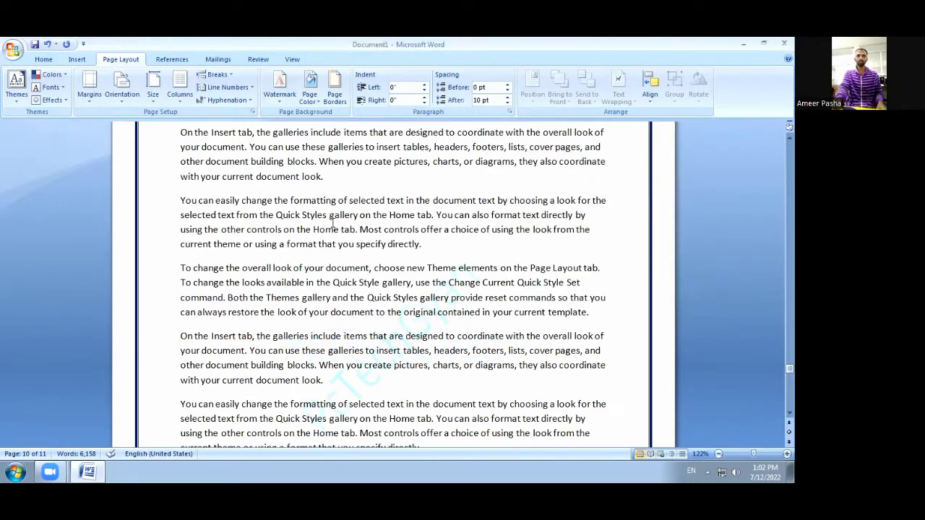
- Open Print Preview and view the bordered, watermarked page at 100% zoom
{"action": "key", "text": "ctrl+F2"}
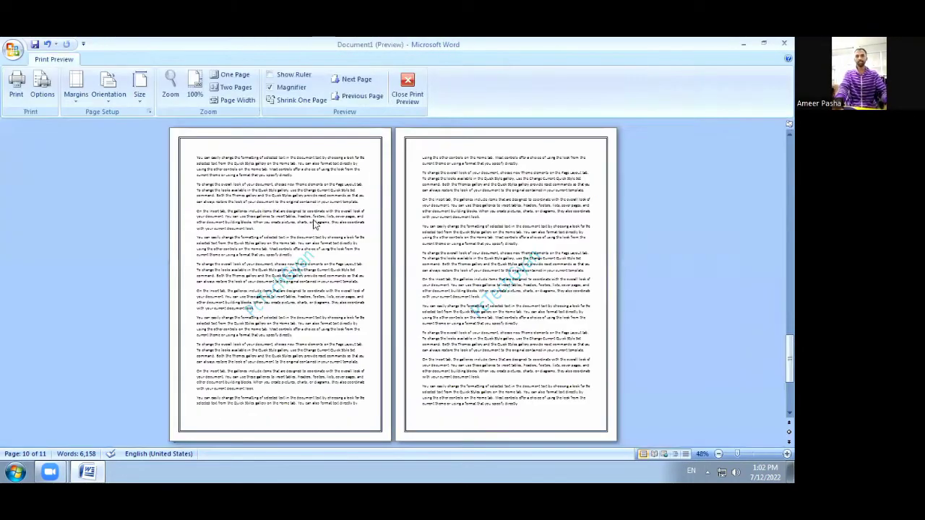
{"action": "left_click", "coordinate": [303, 273]}
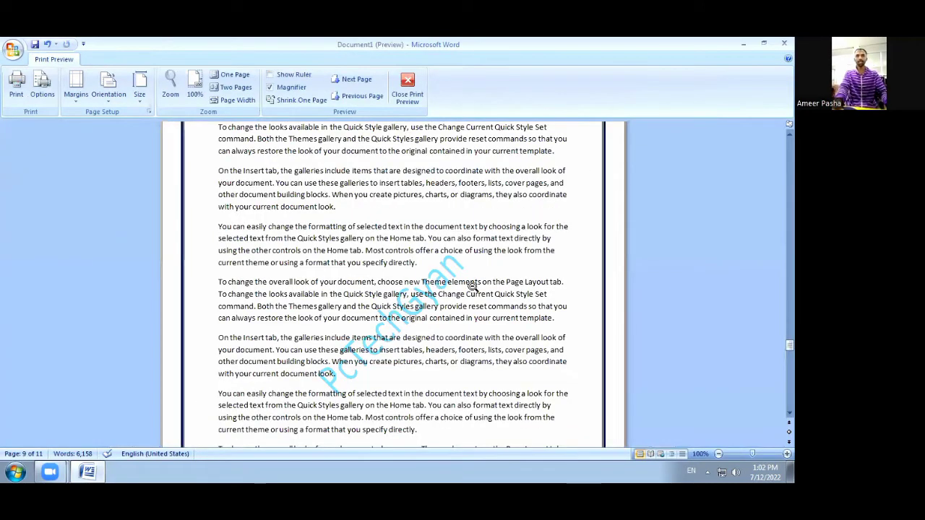
{"action": "scroll", "coordinate": [472, 287], "scroll_direction": "up", "scroll_amount": 3}
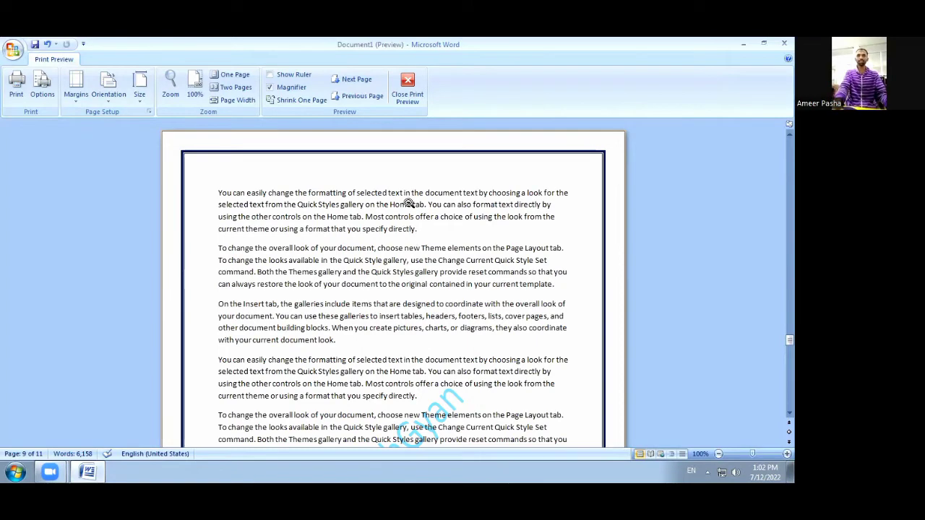
- Close Print Preview and put the cursor in the first paragraph of page 11
{"action": "left_click", "coordinate": [407, 90]}
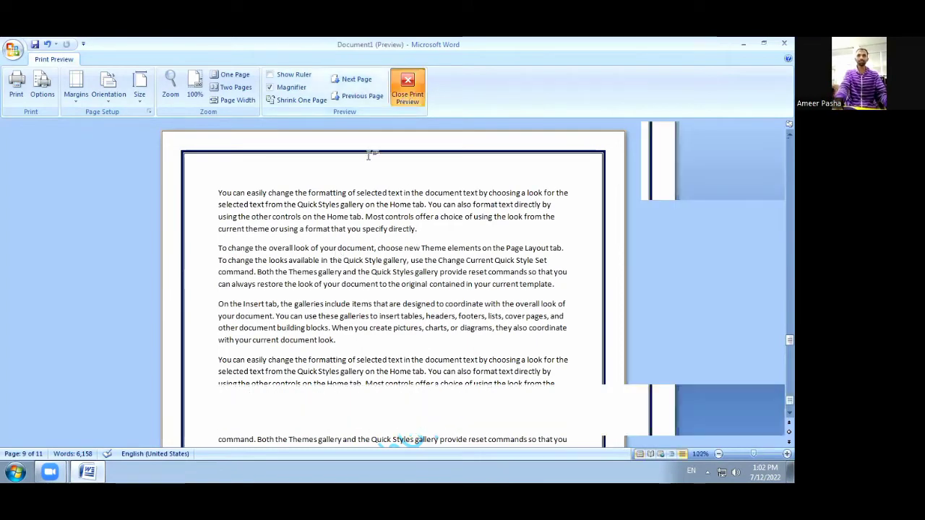
{"action": "scroll", "coordinate": [343, 222], "scroll_direction": "up", "scroll_amount": 2}
{"action": "scroll", "coordinate": [311, 181], "scroll_direction": "up", "scroll_amount": 2}
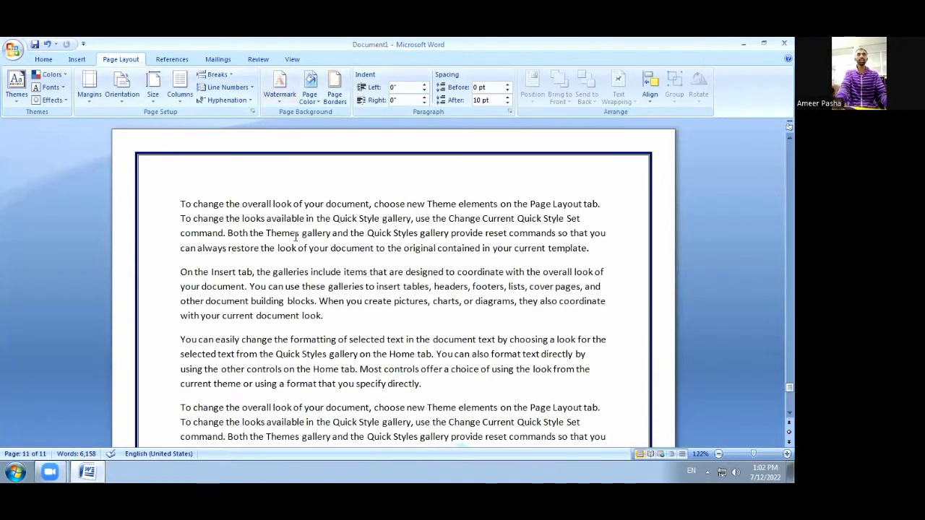
{"action": "scroll", "coordinate": [296, 246], "scroll_direction": "up", "scroll_amount": 3}
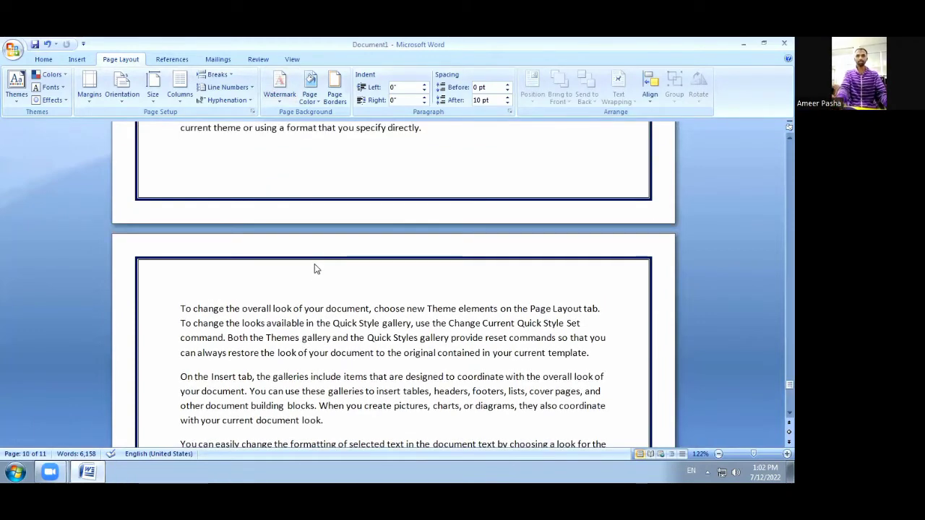
{"action": "left_click", "coordinate": [315, 323]}
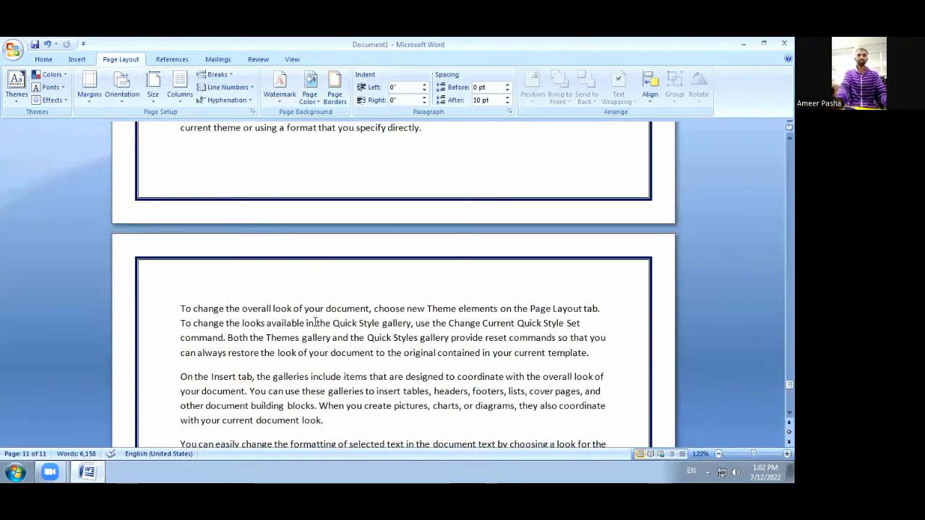
{"action": "scroll", "coordinate": [299, 289], "scroll_direction": "down", "scroll_amount": 1}
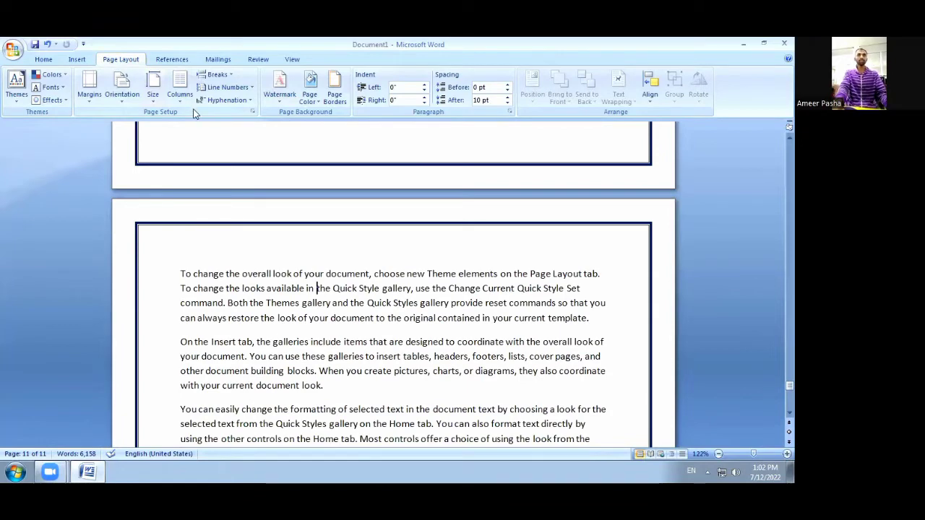
{"action": "left_click", "coordinate": [180, 90]}
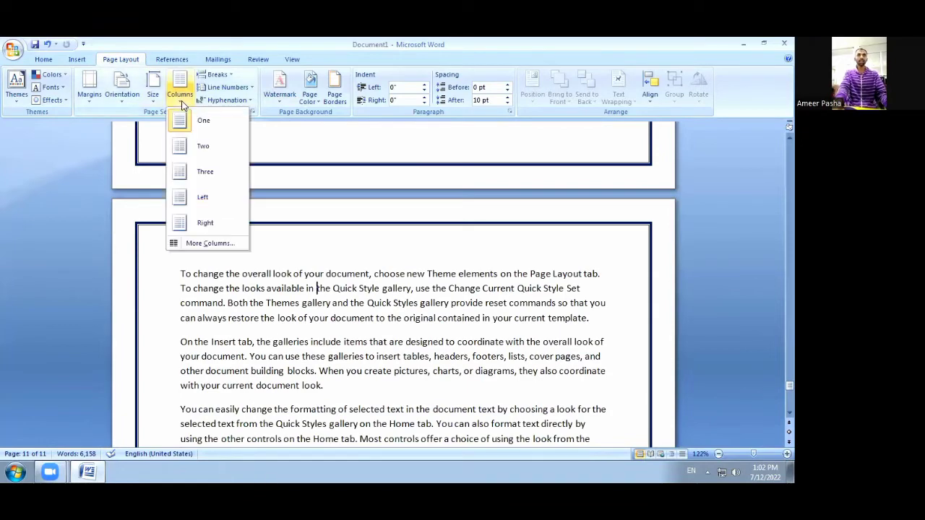
{"action": "left_click", "coordinate": [203, 147]}
{"action": "scroll", "coordinate": [372, 291], "scroll_direction": "down", "scroll_amount": 8}
{"action": "scroll", "coordinate": [354, 318], "scroll_direction": "down", "scroll_amount": 5}
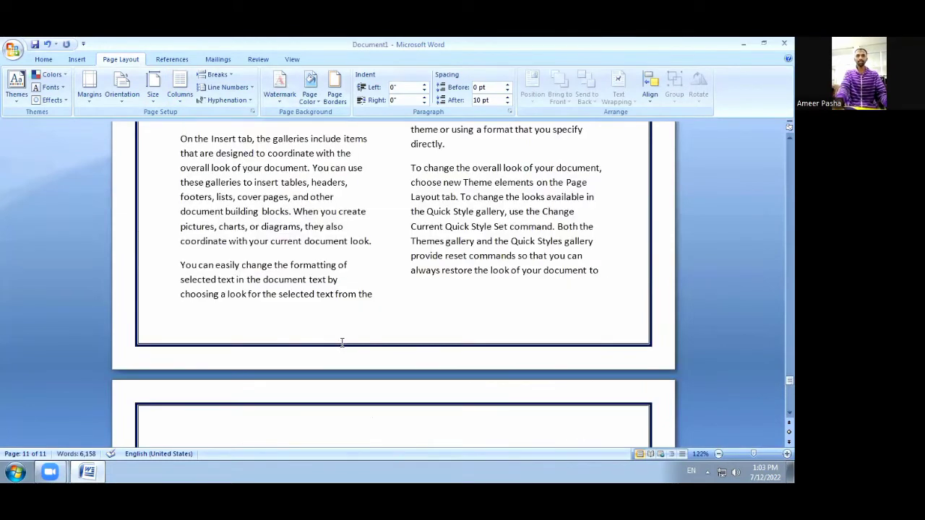
{"action": "scroll", "coordinate": [419, 230], "scroll_direction": "down", "scroll_amount": 5}
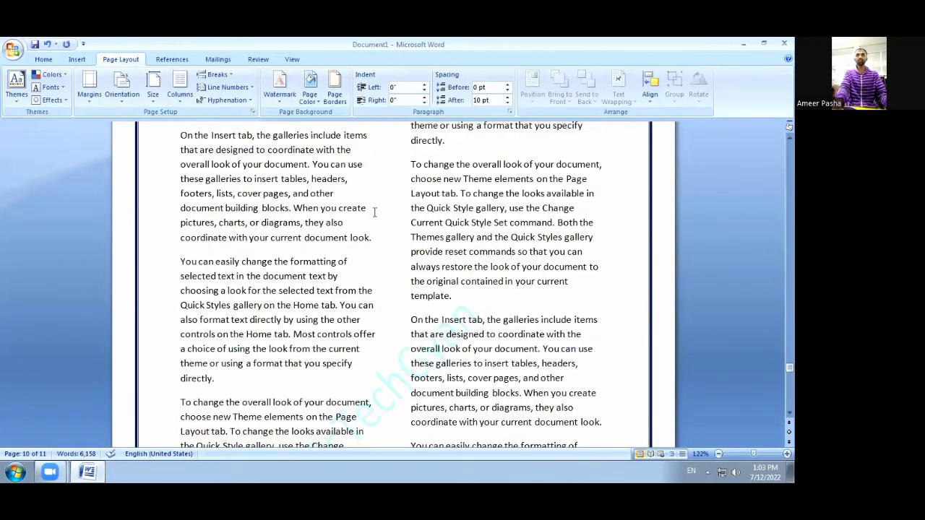
{"action": "left_click", "coordinate": [180, 90]}
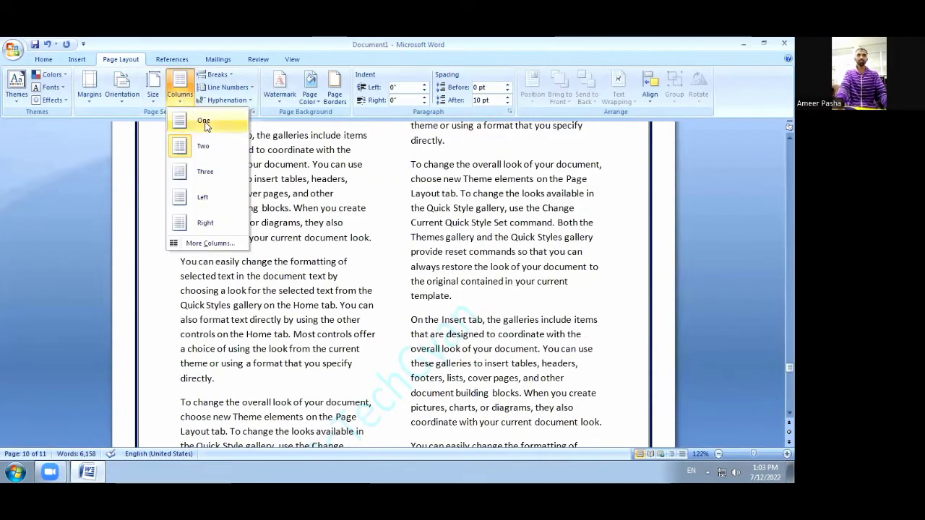
{"action": "left_click", "coordinate": [204, 120]}
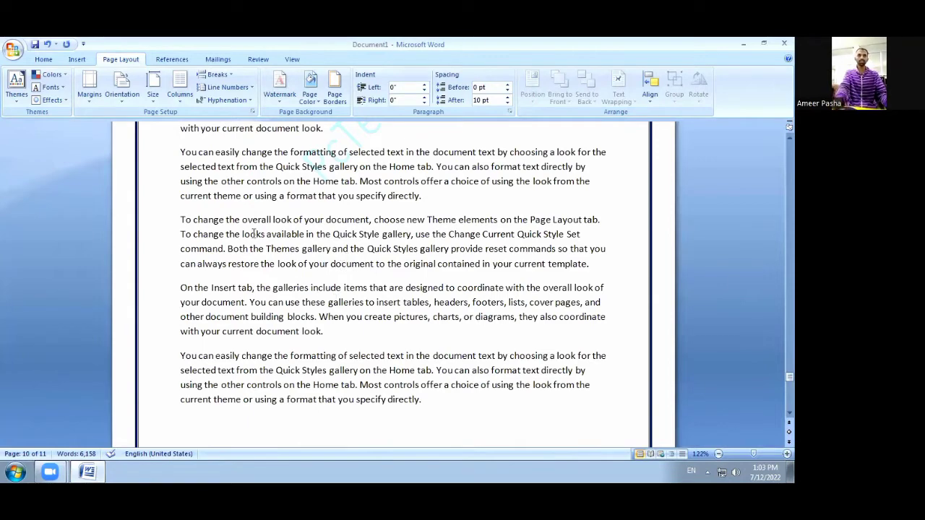
- Select the 'On the Insert tab' paragraph and the next one and set them in Three columns
{"action": "scroll", "coordinate": [229, 195], "scroll_direction": "down", "scroll_amount": 3}
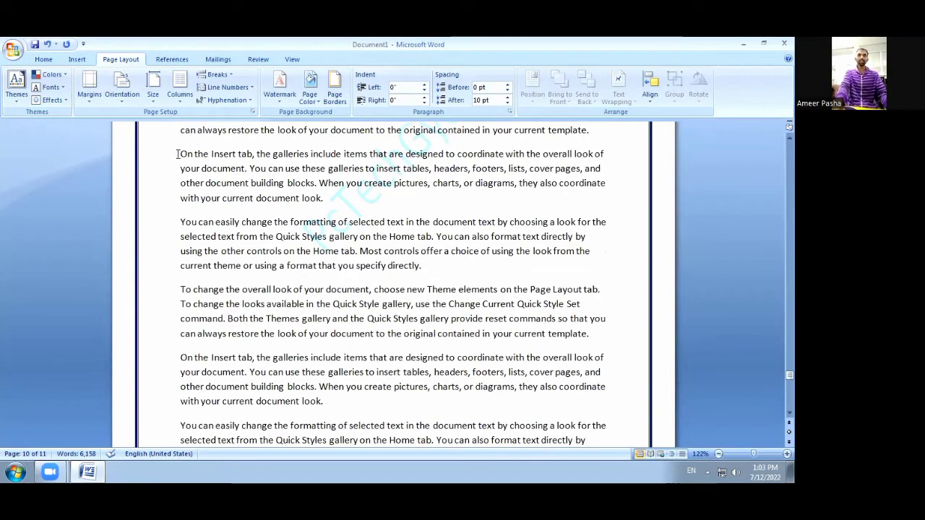
{"action": "left_click_drag", "start_coordinate": [177, 154], "coordinate": [421, 270]}
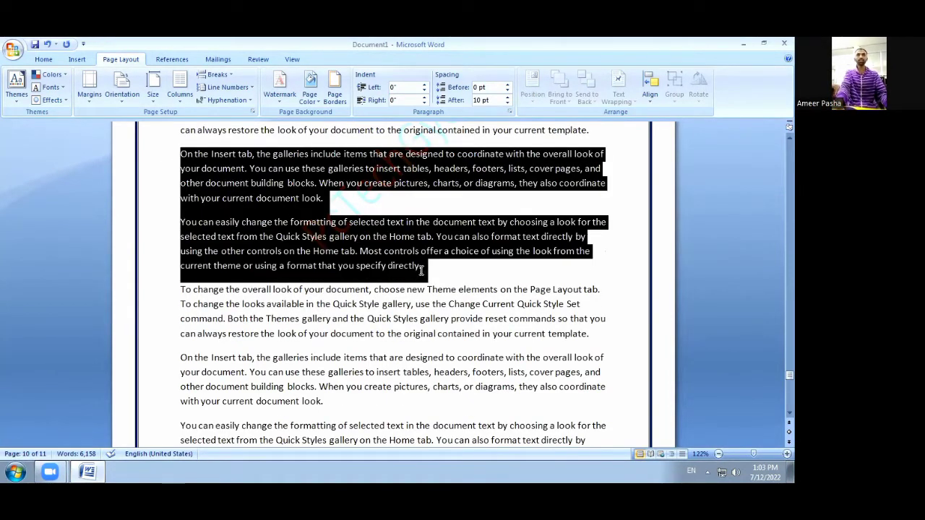
{"action": "left_click", "coordinate": [180, 102]}
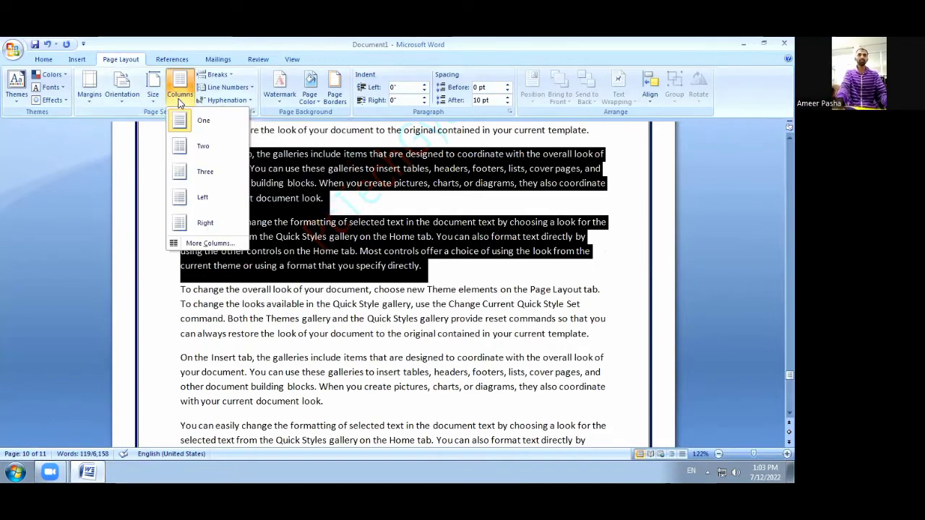
{"action": "left_click", "coordinate": [206, 171]}
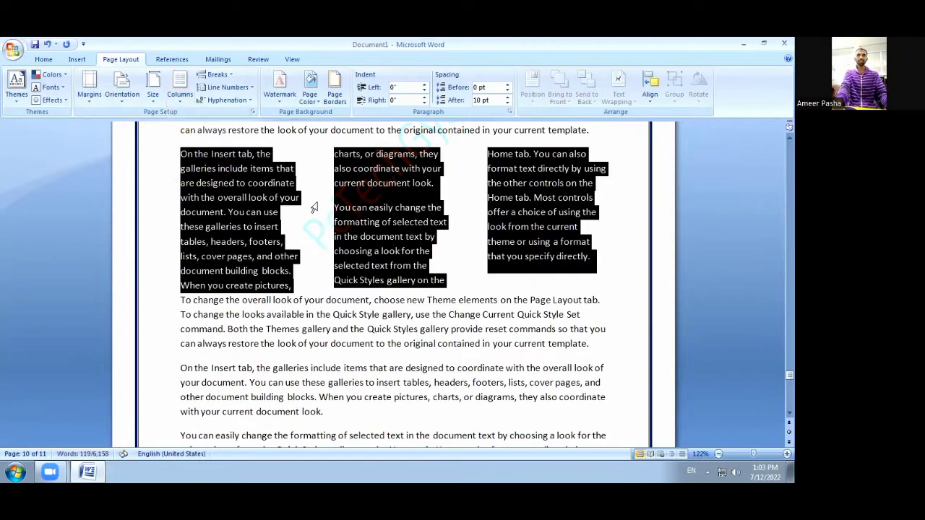
- Check the three-column text by clicking and selecting within the columns
{"action": "left_click", "coordinate": [230, 168]}
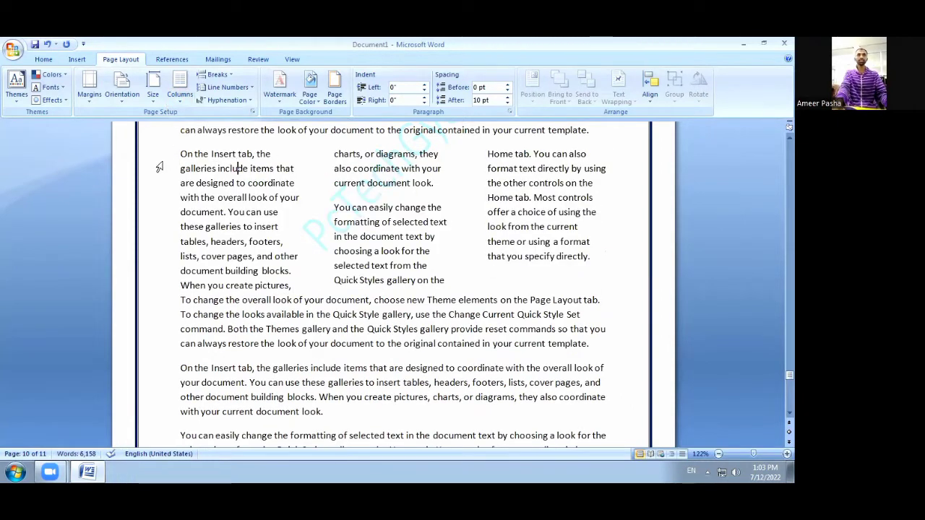
{"action": "left_click", "coordinate": [166, 154]}
{"action": "left_click", "coordinate": [363, 169]}
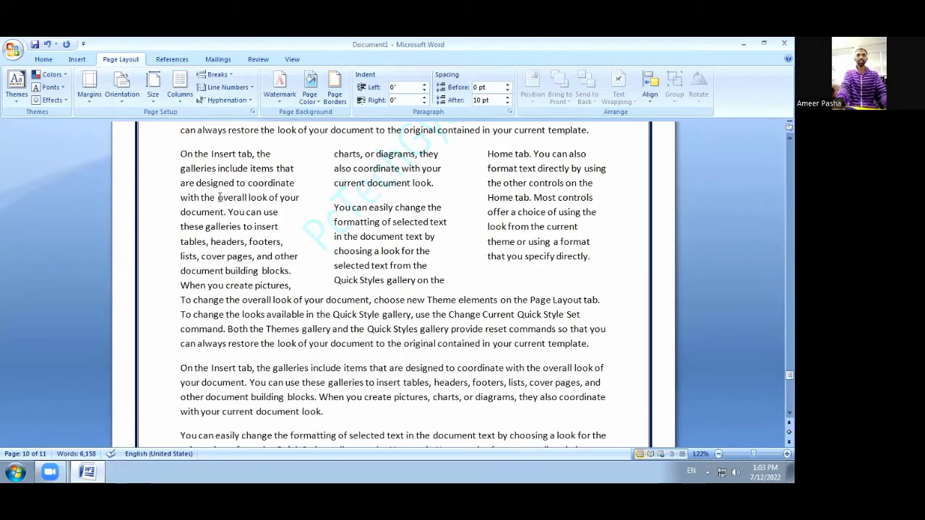
{"action": "left_click_drag", "start_coordinate": [180, 154], "coordinate": [291, 285]}
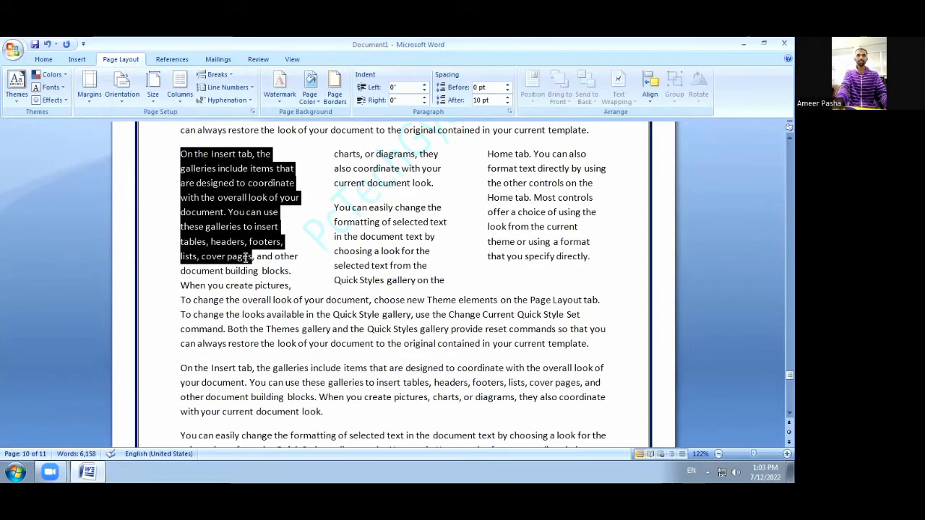
{"action": "left_click", "coordinate": [365, 155]}
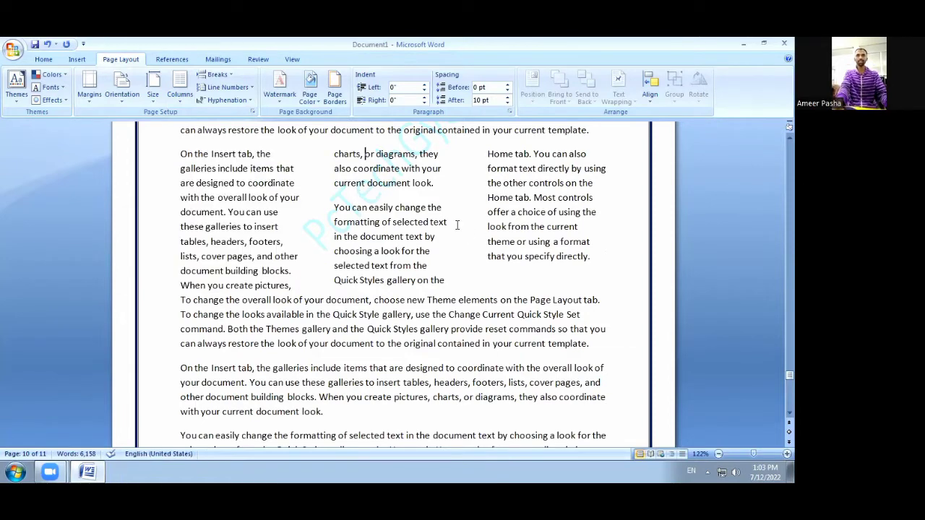
{"action": "scroll", "coordinate": [184, 242], "scroll_direction": "down", "scroll_amount": 2}
{"action": "scroll", "coordinate": [189, 243], "scroll_direction": "down", "scroll_amount": 2}
{"action": "scroll", "coordinate": [190, 243], "scroll_direction": "down", "scroll_amount": 5}
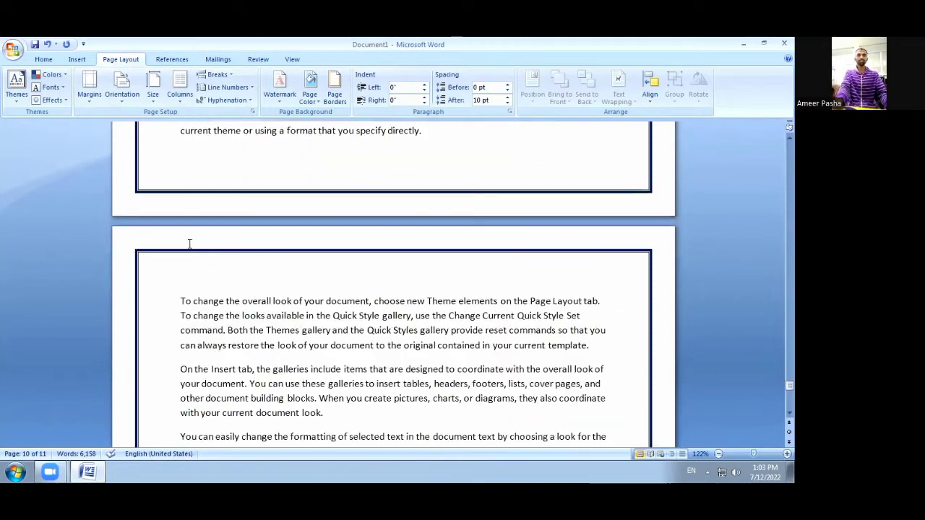
{"action": "scroll", "coordinate": [189, 244], "scroll_direction": "down", "scroll_amount": 2}
- Set page 11's first two paragraphs in 5 equal columns through More Columns
{"action": "left_click_drag", "start_coordinate": [295, 302], "coordinate": [329, 344]}
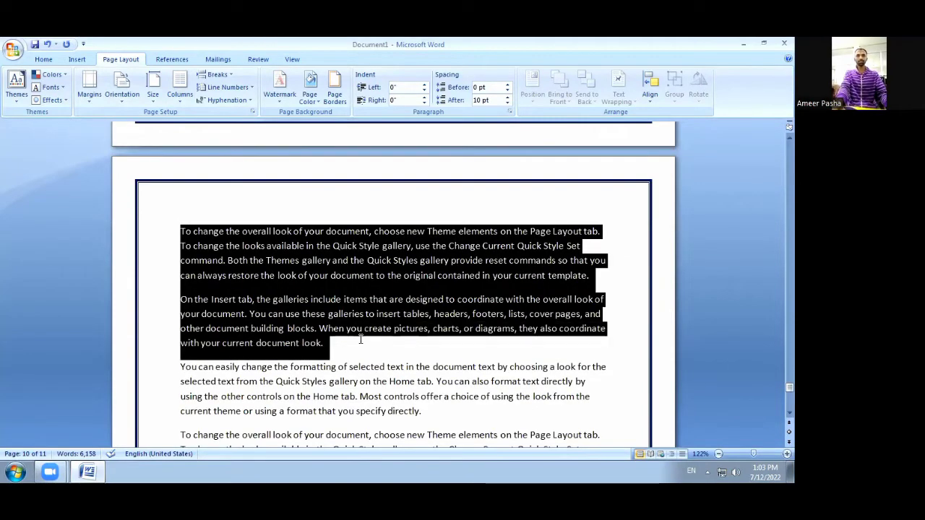
{"action": "left_click", "coordinate": [181, 96]}
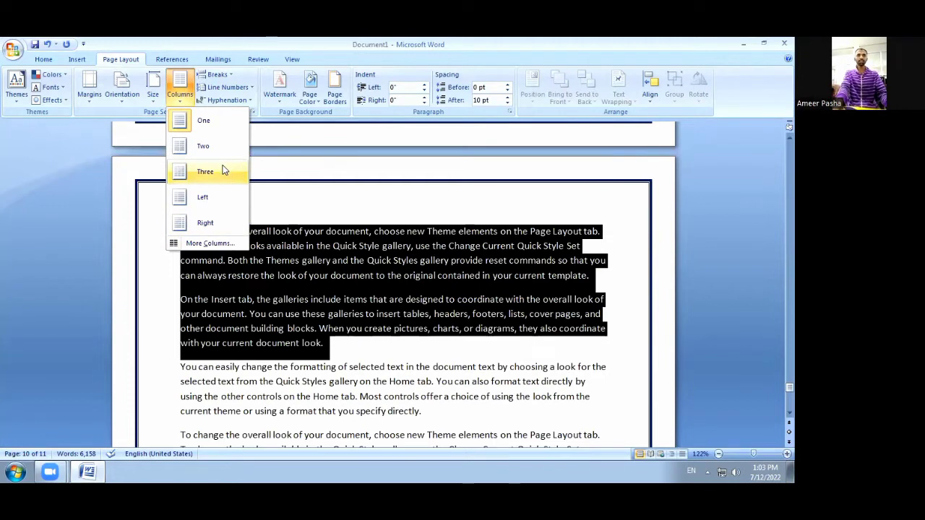
{"action": "left_click", "coordinate": [208, 244]}
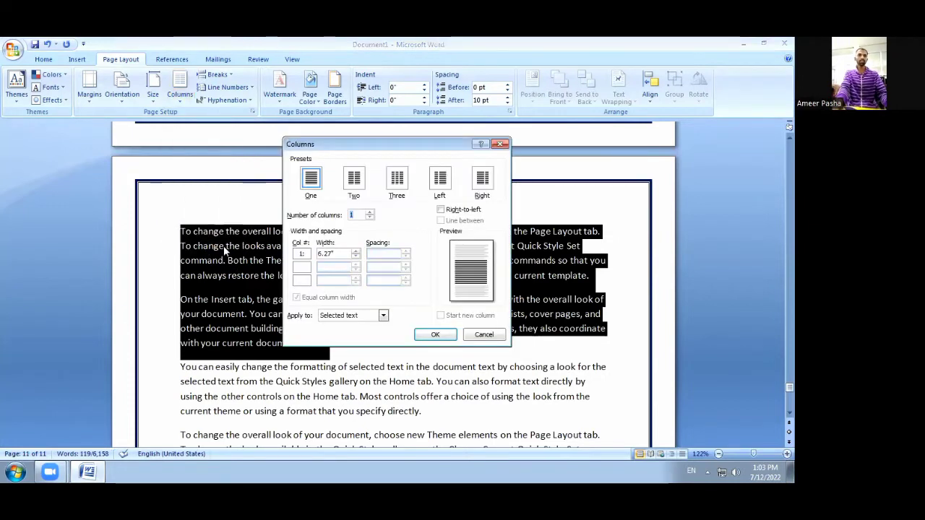
{"action": "left_click", "coordinate": [370, 214]}
{"action": "left_click", "coordinate": [370, 213]}
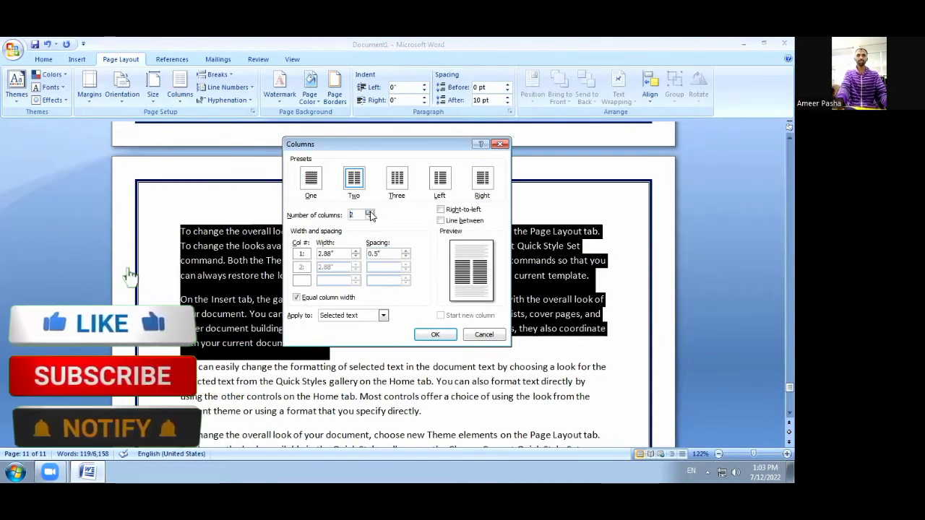
{"action": "left_click", "coordinate": [370, 213]}
{"action": "left_click", "coordinate": [370, 213]}
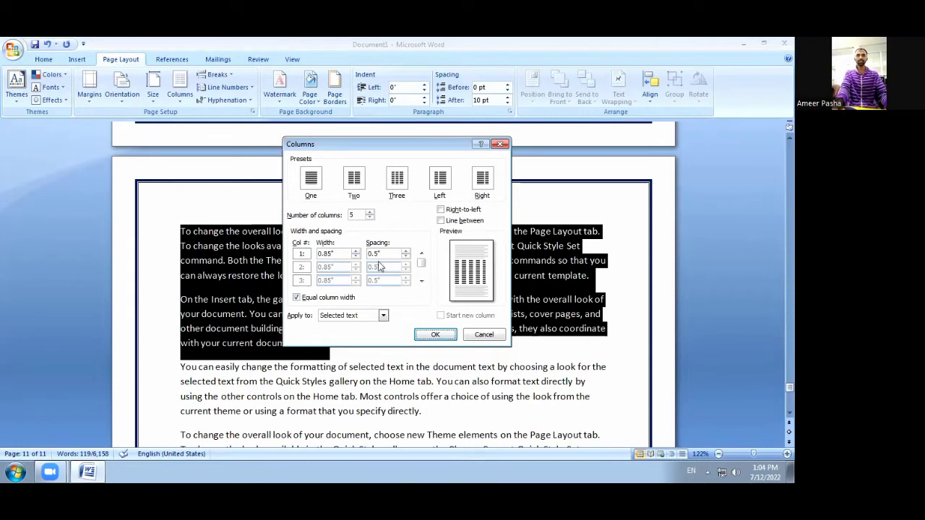
{"action": "left_click", "coordinate": [439, 335]}
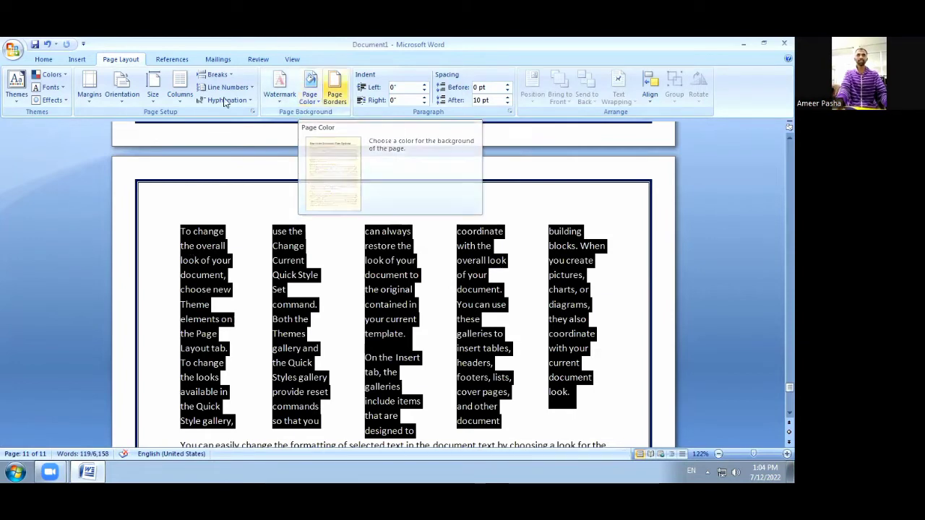
- Lower the column spacing to 0.3" with equal widths (1.01" each), then reselect the columned text
{"action": "left_click", "coordinate": [180, 93]}
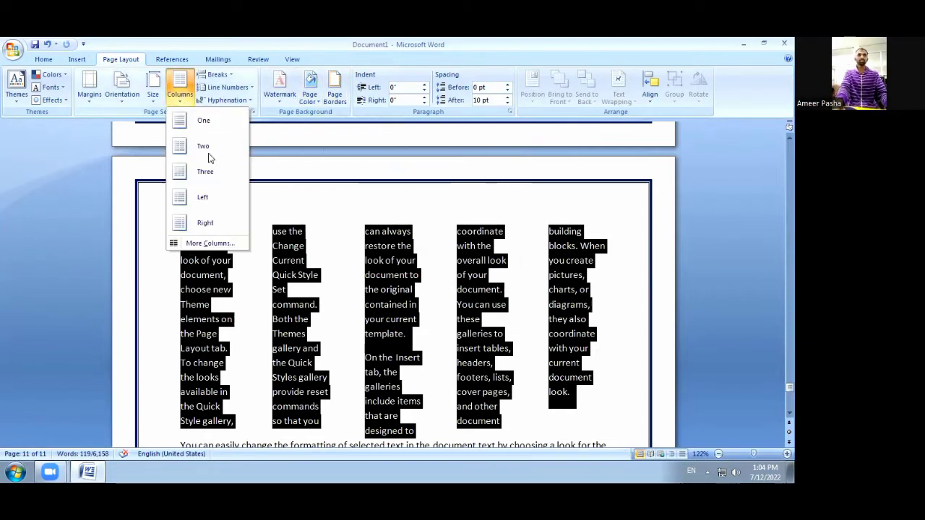
{"action": "left_click", "coordinate": [206, 243]}
{"action": "left_click_drag", "start_coordinate": [330, 148], "coordinate": [425, 157]}
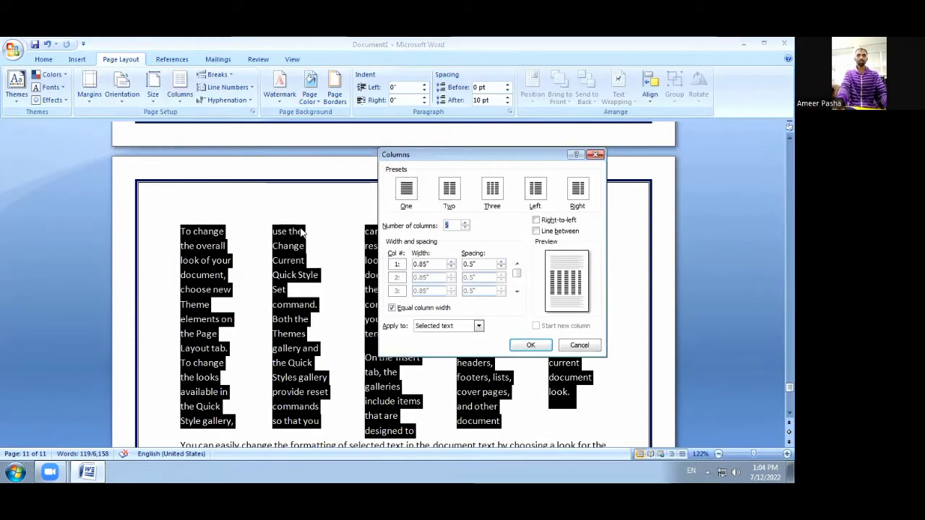
{"action": "left_click", "coordinate": [501, 262]}
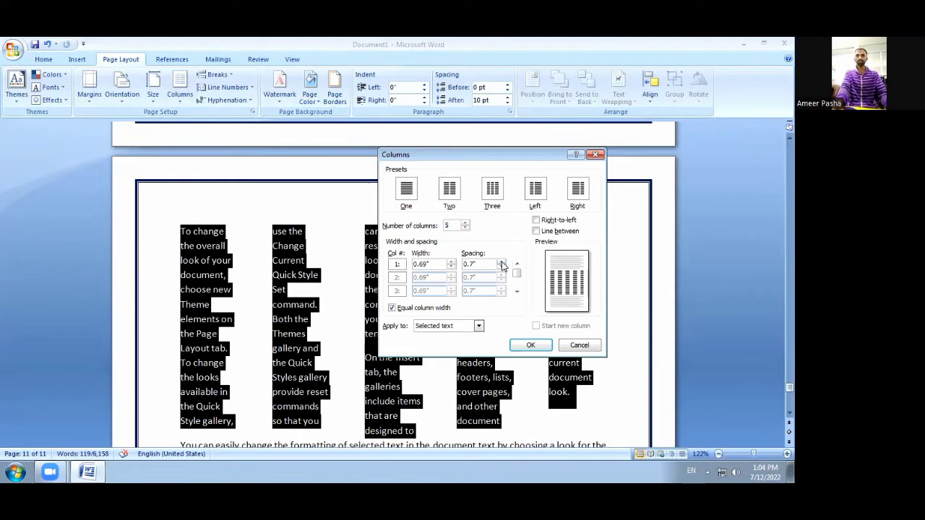
{"action": "left_click", "coordinate": [501, 267]}
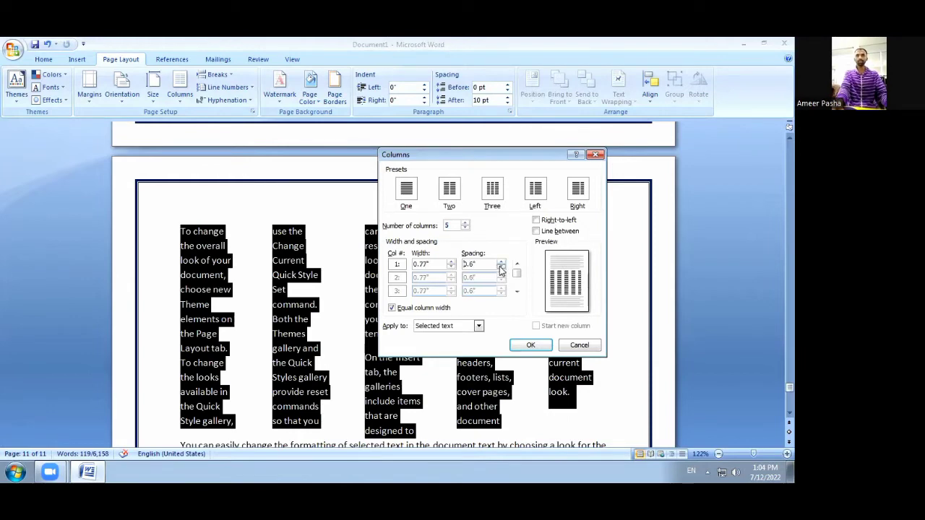
{"action": "left_click", "coordinate": [501, 268]}
{"action": "left_click", "coordinate": [501, 269]}
{"action": "left_click", "coordinate": [501, 269]}
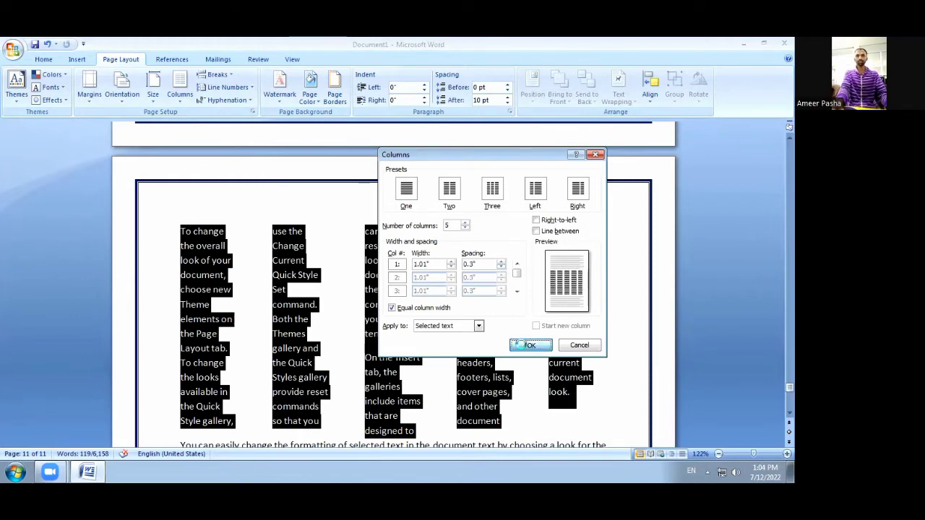
{"action": "left_click", "coordinate": [522, 345]}
{"action": "left_click", "coordinate": [363, 285]}
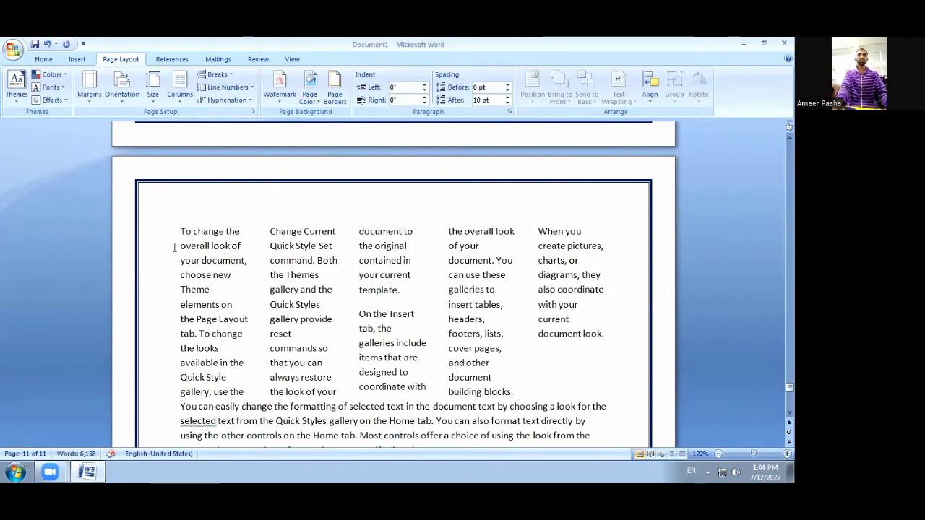
{"action": "scroll", "coordinate": [244, 256], "scroll_direction": "down", "scroll_amount": 1}
{"action": "left_click_drag", "start_coordinate": [161, 201], "coordinate": [579, 355]}
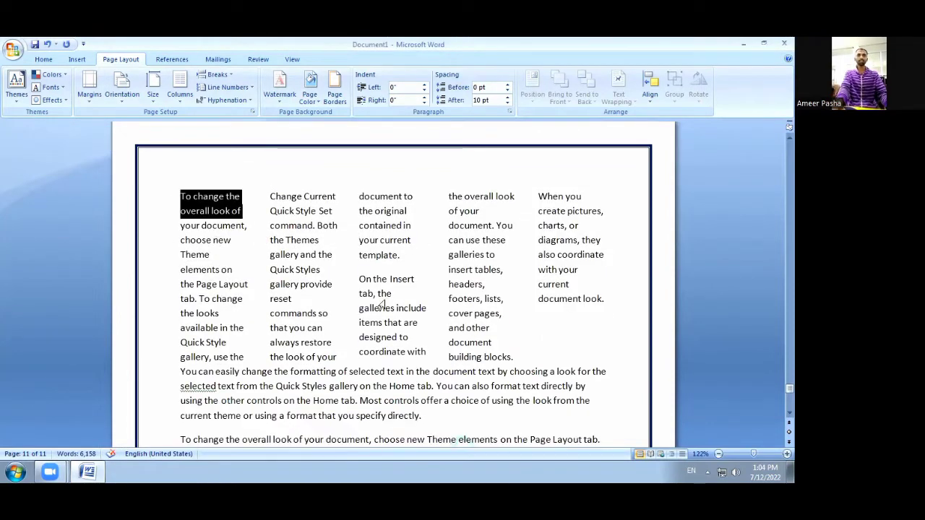
- Reset the selected passage to one column, then reflow it into three columns
{"action": "left_click", "coordinate": [180, 86]}
{"action": "left_click", "coordinate": [199, 122]}
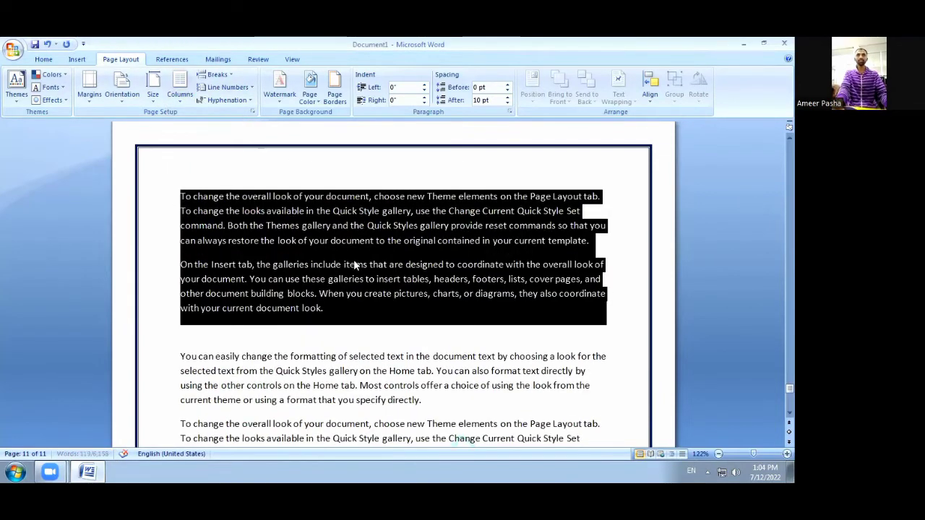
{"action": "left_click", "coordinate": [180, 86]}
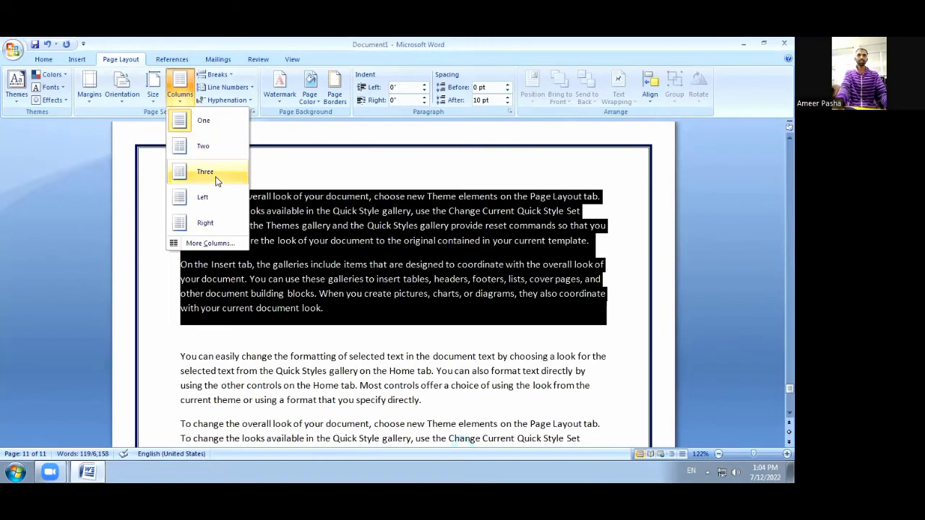
{"action": "left_click", "coordinate": [205, 172]}
{"action": "left_click", "coordinate": [317, 267]}
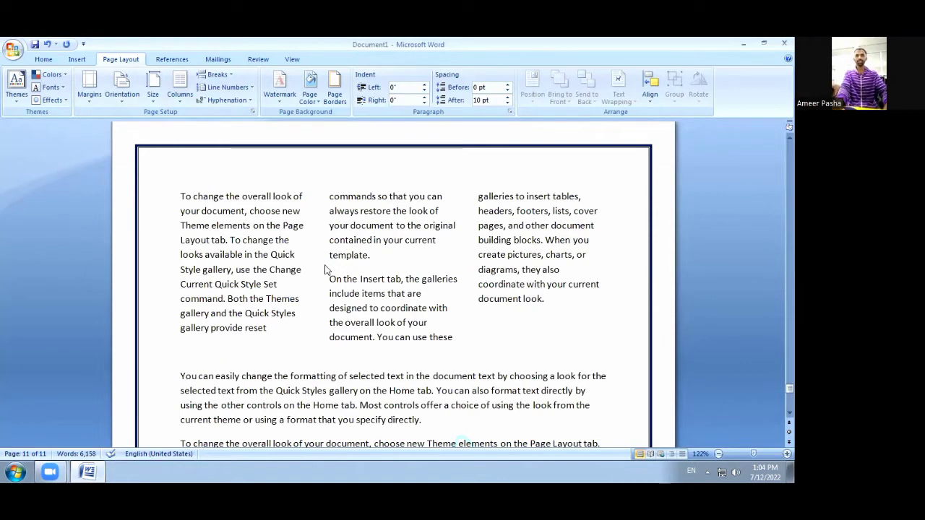
- Check the three-column page in Print Preview (Ctrl+F2), then close it
{"action": "key", "text": "ctrl+F2"}
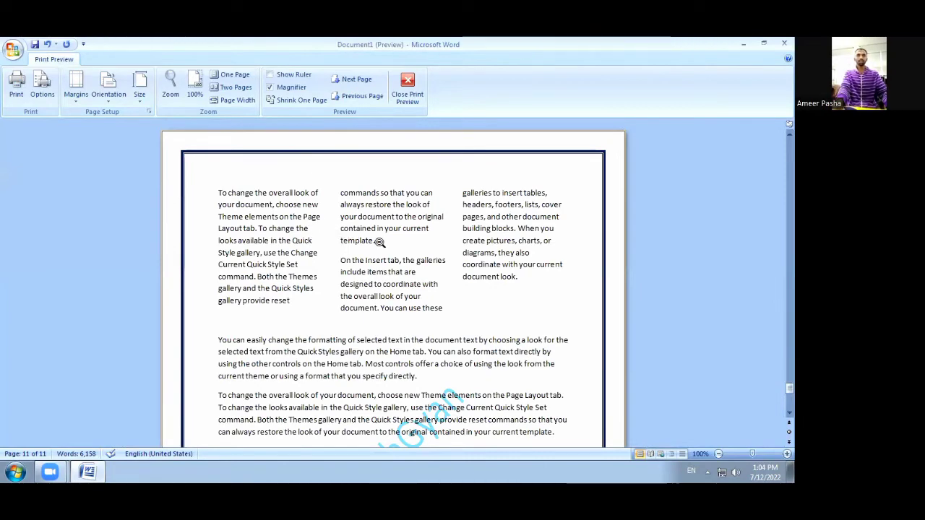
{"action": "scroll", "coordinate": [378, 243], "scroll_direction": "down", "scroll_amount": 3}
{"action": "scroll", "coordinate": [376, 260], "scroll_direction": "down", "scroll_amount": 2}
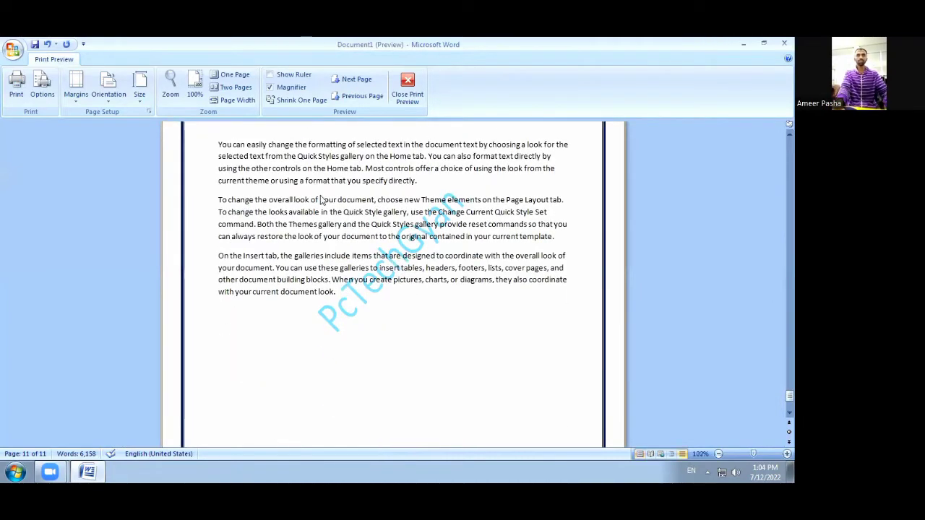
{"action": "key", "text": "Escape"}
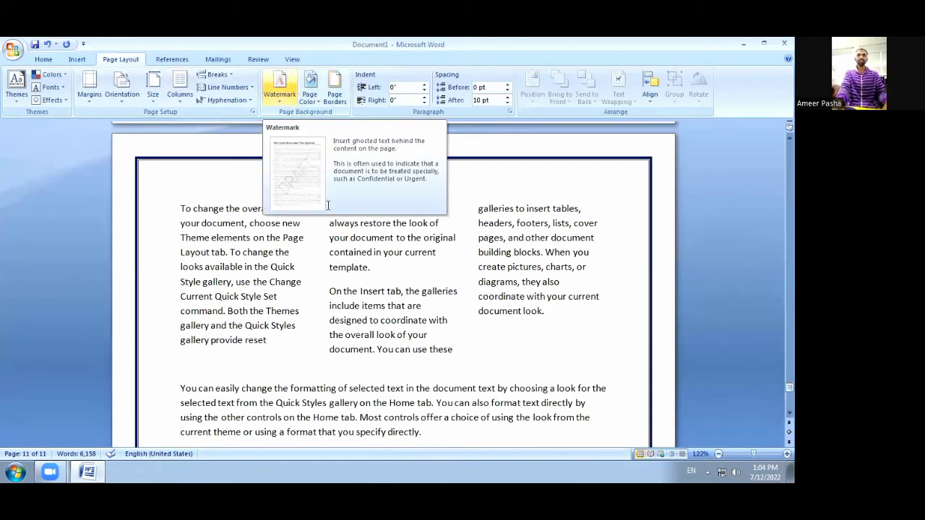
- Apply a peach page colour and check the result in Print Preview
{"action": "left_click", "coordinate": [309, 91]}
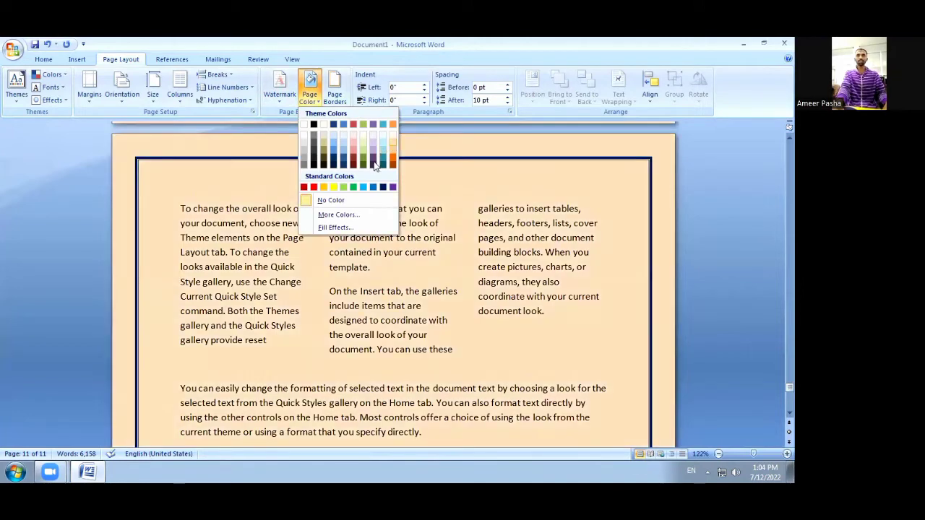
{"action": "left_click", "coordinate": [391, 134]}
{"action": "scroll", "coordinate": [389, 239], "scroll_direction": "up", "scroll_amount": 10}
{"action": "scroll", "coordinate": [388, 236], "scroll_direction": "up", "scroll_amount": 5}
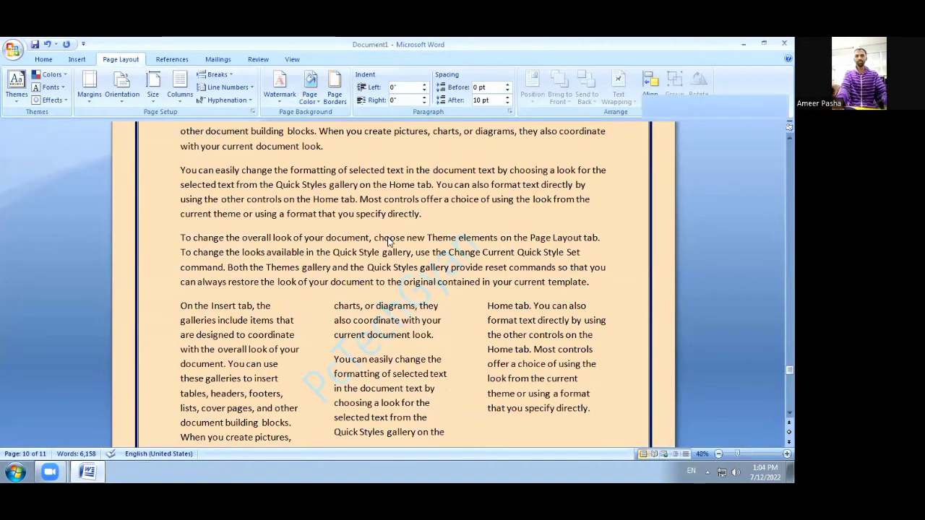
{"action": "key", "text": "ctrl+F2"}
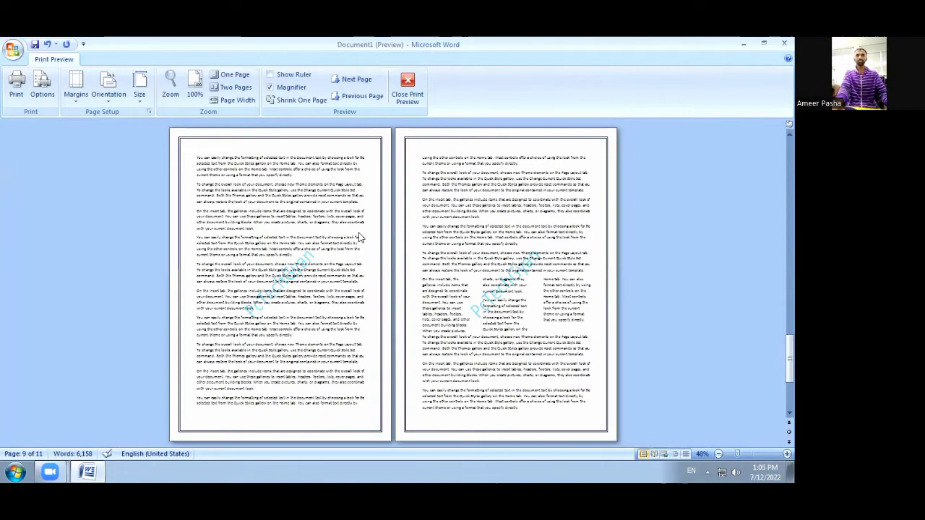
{"action": "left_click", "coordinate": [407, 88]}
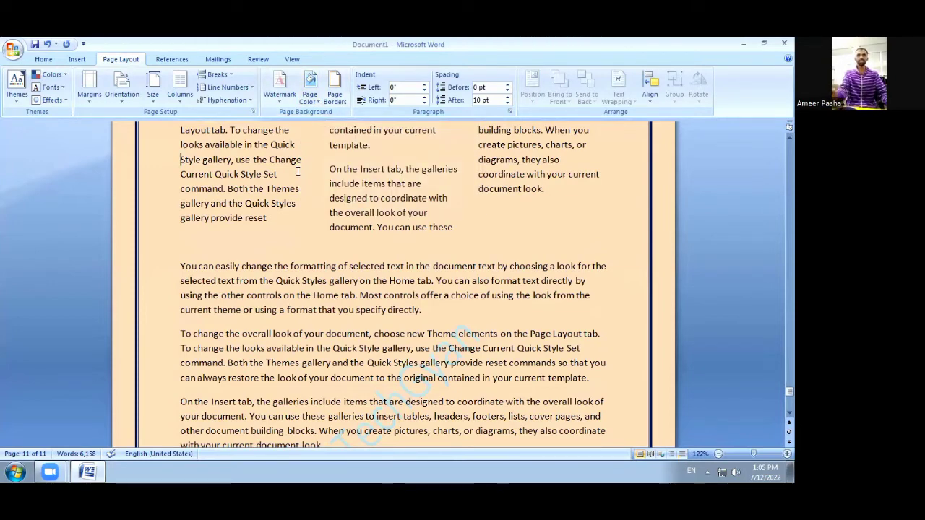
- Change the page colour to light blue, then to cream, and preview the page
{"action": "left_click", "coordinate": [313, 104]}
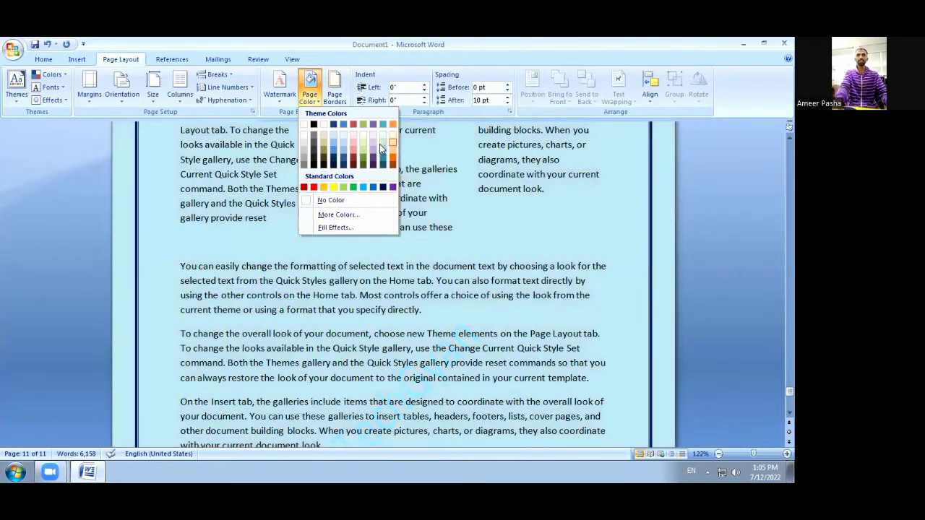
{"action": "left_click", "coordinate": [381, 144]}
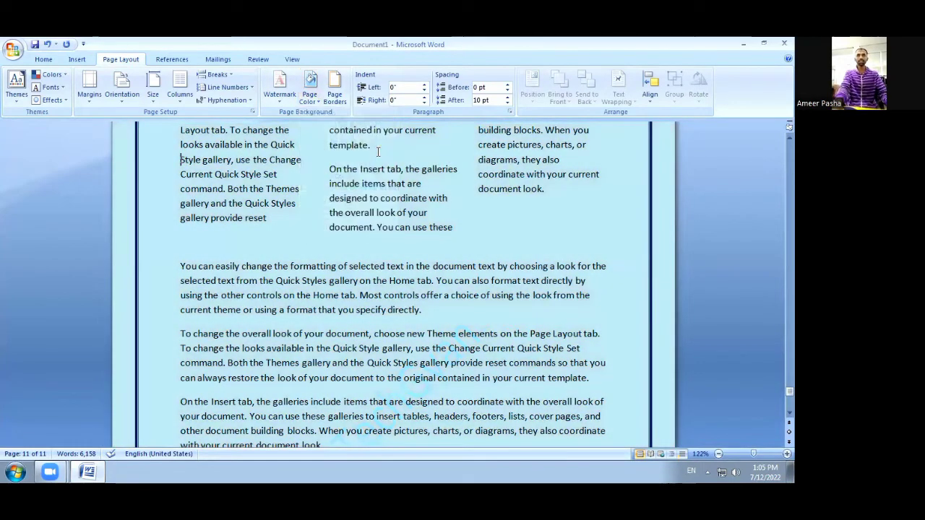
{"action": "left_click", "coordinate": [310, 94]}
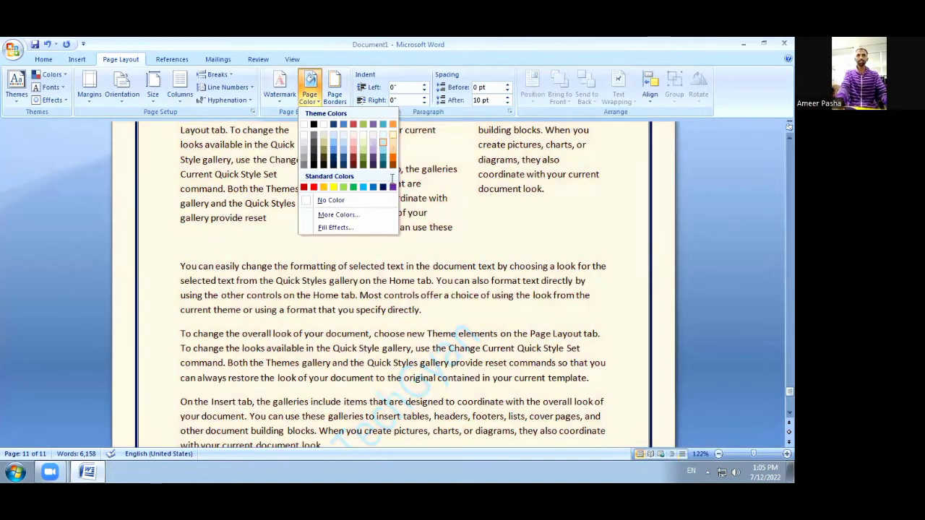
{"action": "left_click", "coordinate": [392, 134]}
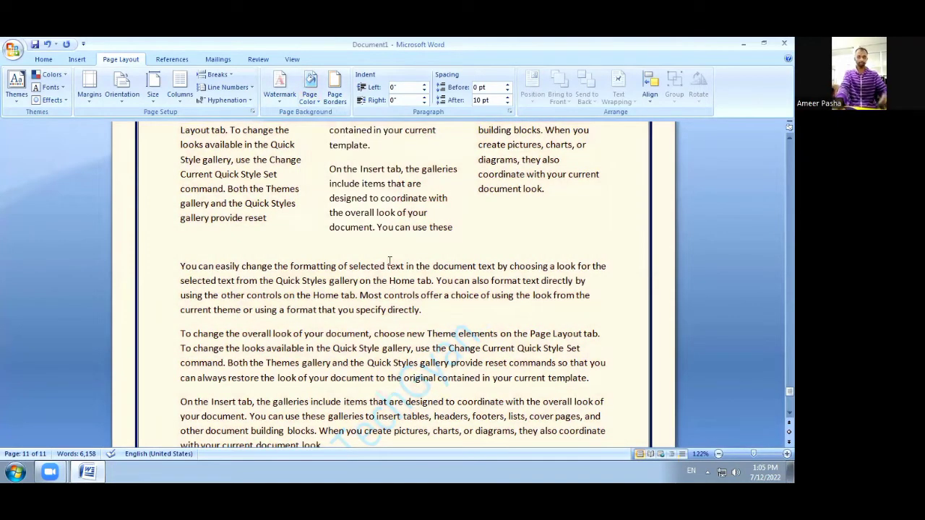
{"action": "key", "text": "ctrl+F2"}
- Zoom the print preview to full size, scroll through it, and close it
{"action": "left_click", "coordinate": [302, 206]}
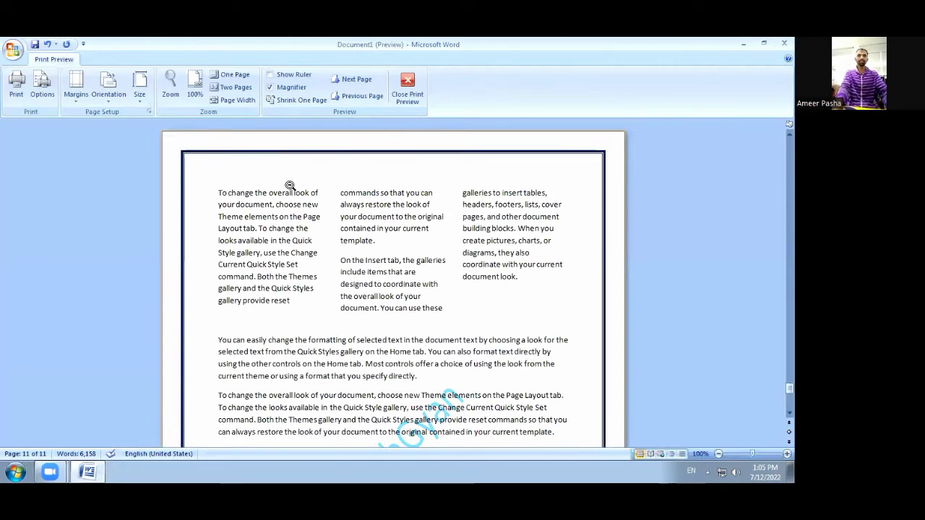
{"action": "scroll", "coordinate": [322, 261], "scroll_direction": "down", "scroll_amount": 2}
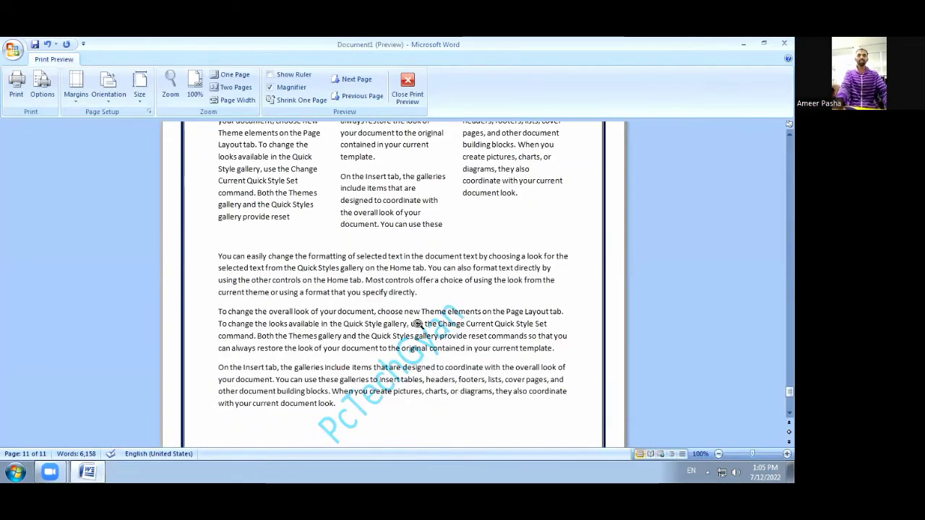
{"action": "scroll", "coordinate": [413, 318], "scroll_direction": "down", "scroll_amount": 2}
{"action": "key", "text": "Escape"}
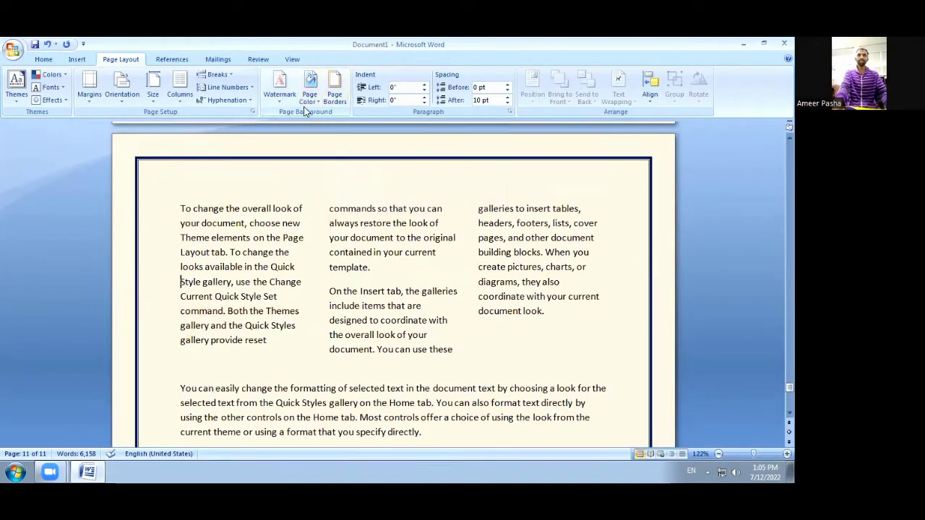
- Set Page Color to No Color so the pages are plain white
{"action": "left_click", "coordinate": [309, 90]}
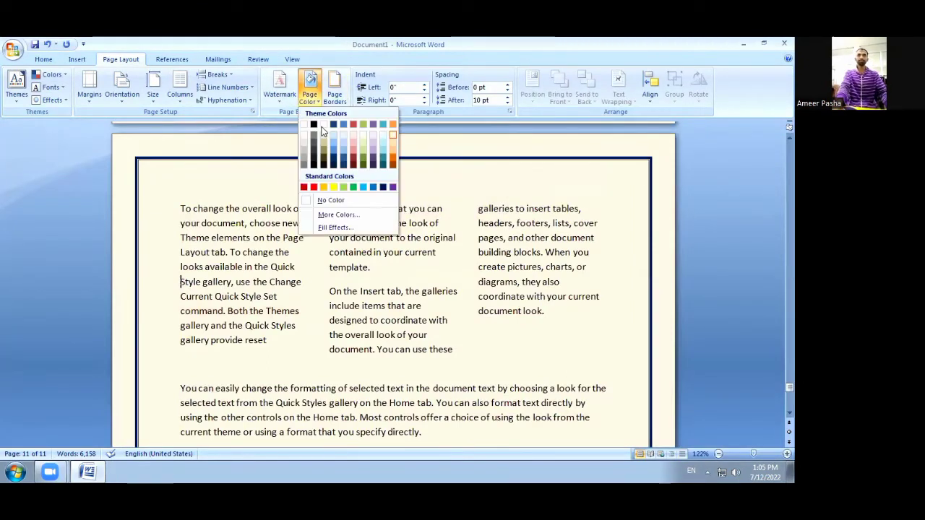
{"action": "left_click", "coordinate": [327, 201]}
{"action": "scroll", "coordinate": [344, 224], "scroll_direction": "down", "scroll_amount": 4}
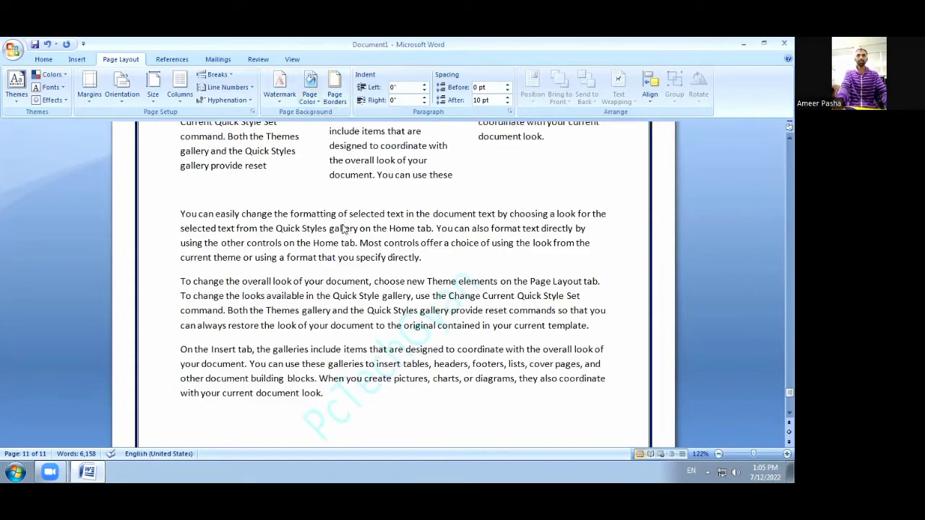
{"action": "scroll", "coordinate": [343, 224], "scroll_direction": "up", "scroll_amount": 5}
{"action": "scroll", "coordinate": [343, 224], "scroll_direction": "up", "scroll_amount": 10}
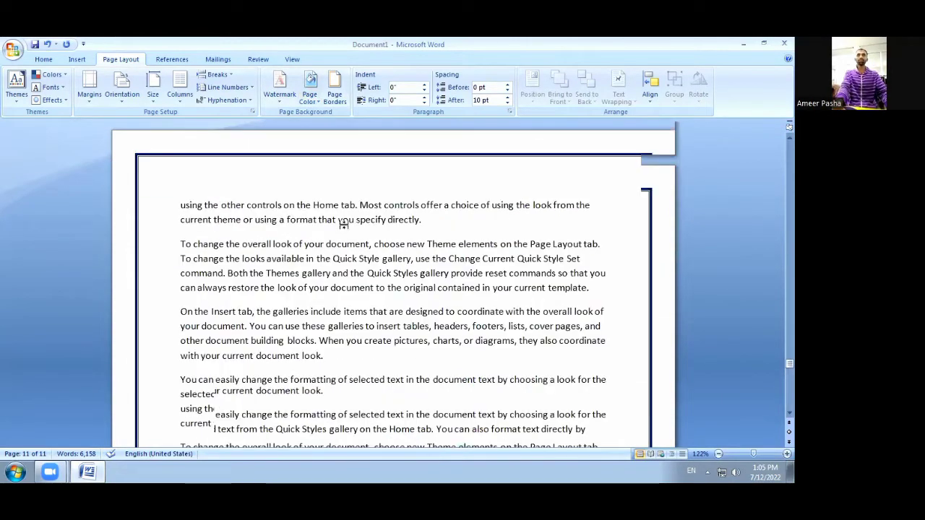
{"action": "scroll", "coordinate": [348, 226], "scroll_direction": "down", "scroll_amount": 2}
{"action": "scroll", "coordinate": [348, 226], "scroll_direction": "up", "scroll_amount": 5}
{"action": "scroll", "coordinate": [353, 202], "scroll_direction": "up", "scroll_amount": 5}
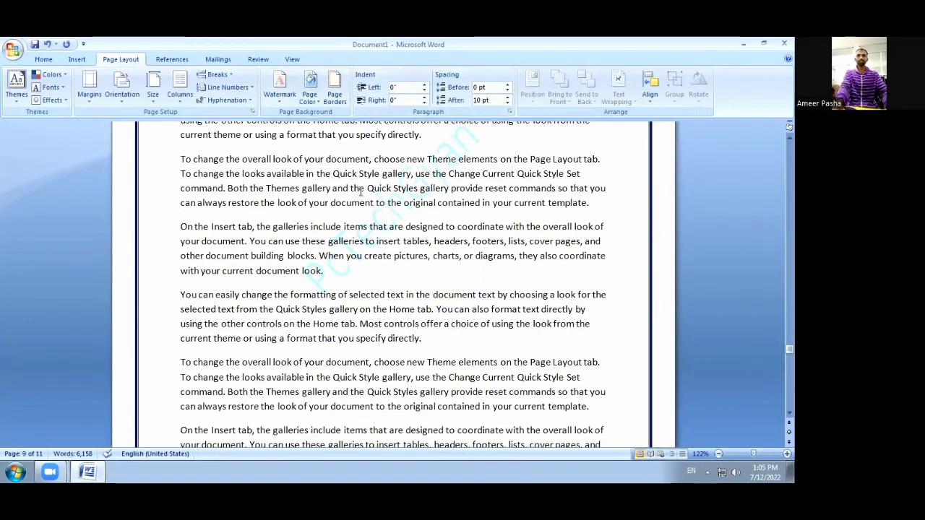
- Try the paragraph's line spacing at 3.0, then 1.0, then back to 3.0
{"action": "left_click", "coordinate": [43, 59]}
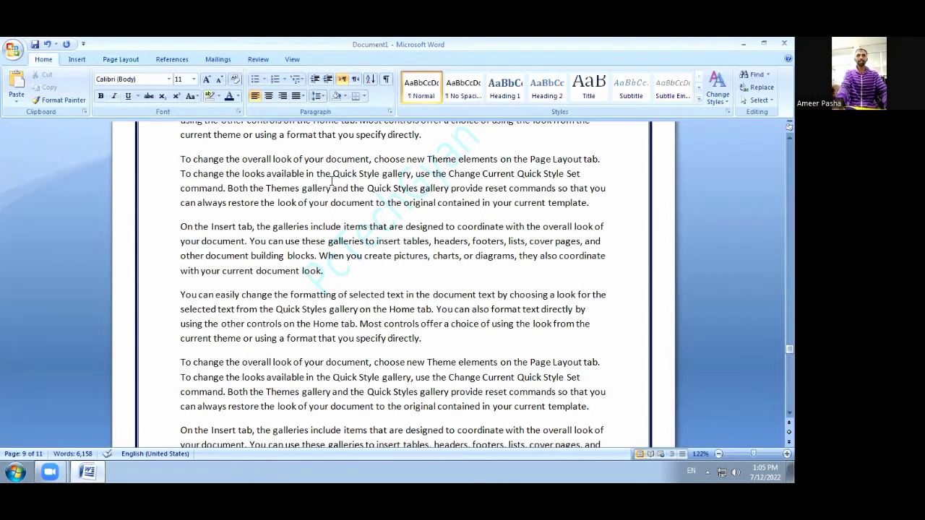
{"action": "left_click", "coordinate": [317, 97]}
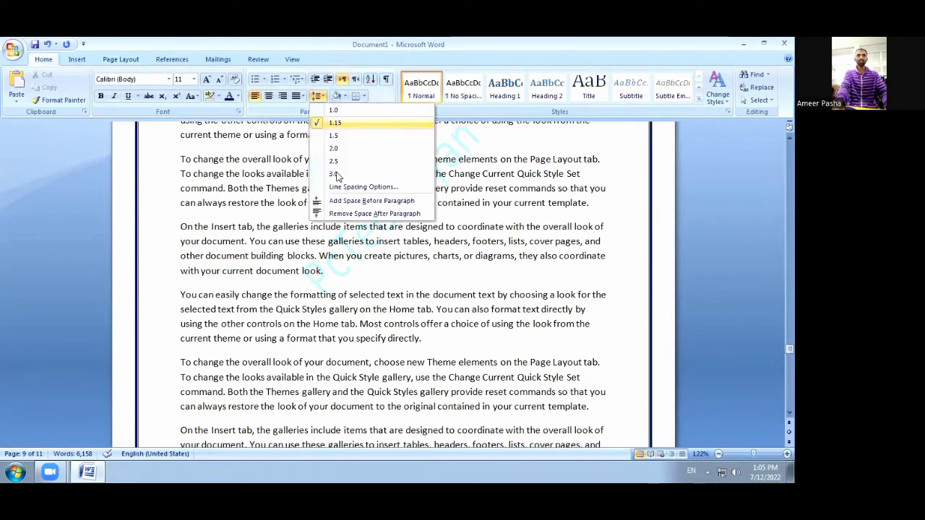
{"action": "left_click", "coordinate": [334, 174]}
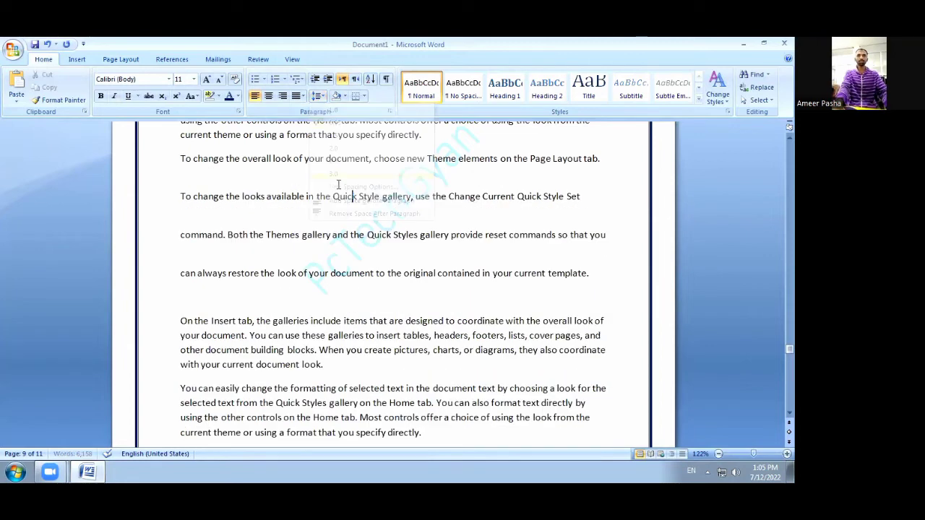
{"action": "left_click", "coordinate": [316, 96]}
{"action": "left_click", "coordinate": [331, 110]}
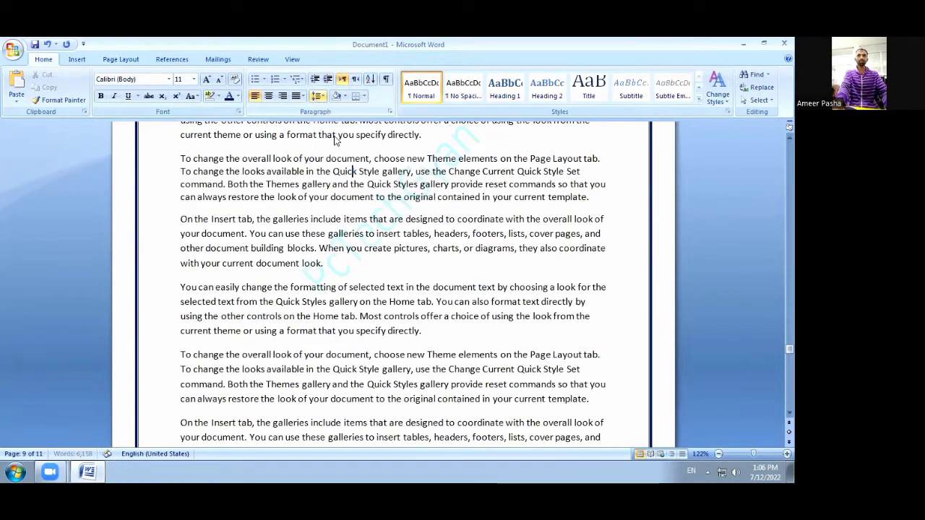
{"action": "left_click", "coordinate": [317, 96]}
{"action": "left_click", "coordinate": [347, 174]}
- Set the whole triple-spaced paragraph to 1.15 line spacing, then deselect it
{"action": "triple_click", "coordinate": [347, 186]}
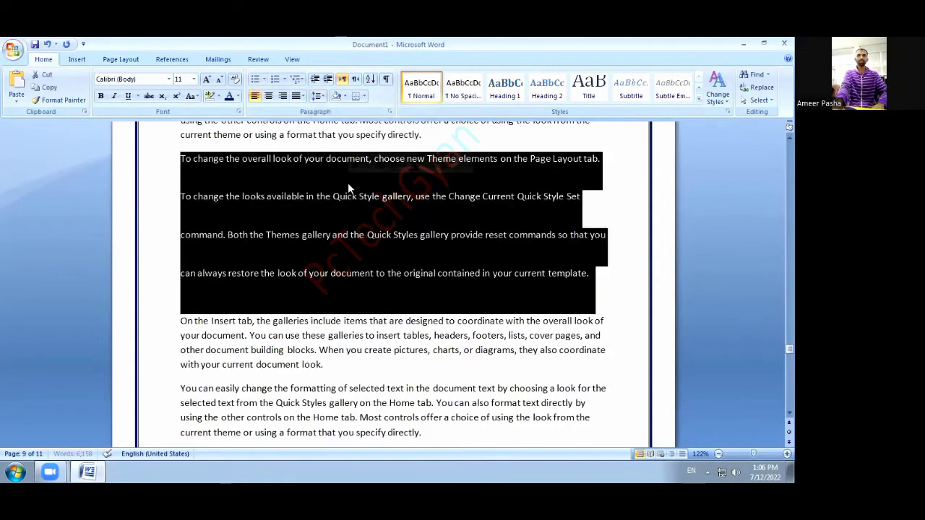
{"action": "left_click", "coordinate": [316, 96]}
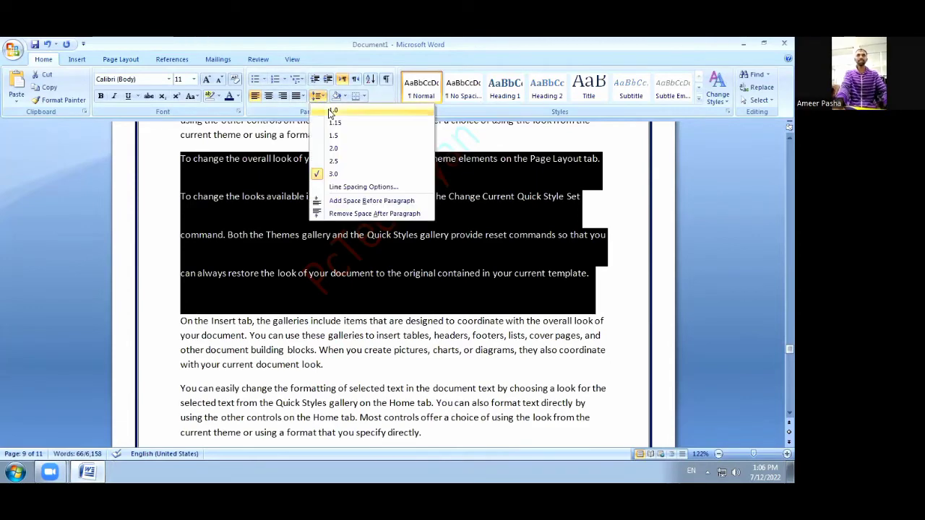
{"action": "left_click", "coordinate": [332, 110]}
{"action": "left_click", "coordinate": [317, 96]}
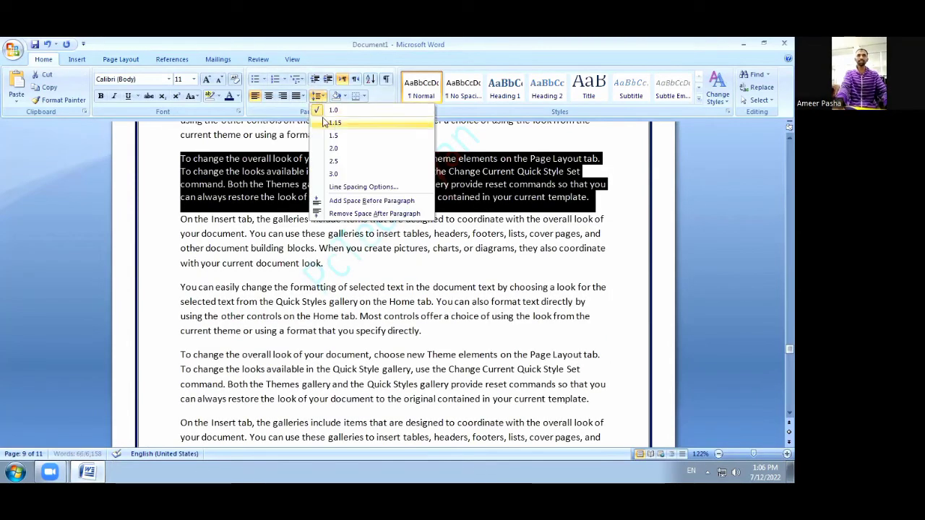
{"action": "left_click", "coordinate": [335, 123]}
{"action": "left_click", "coordinate": [120, 60]}
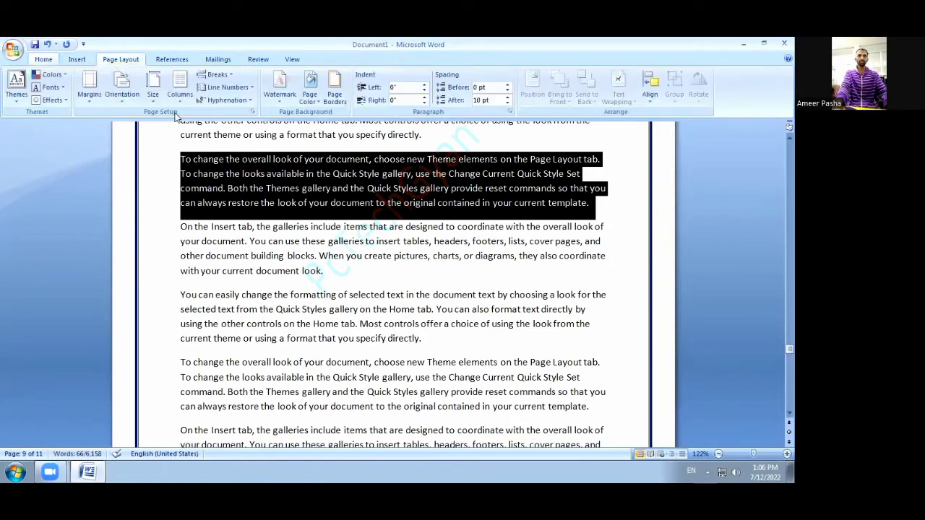
{"action": "left_click", "coordinate": [264, 173]}
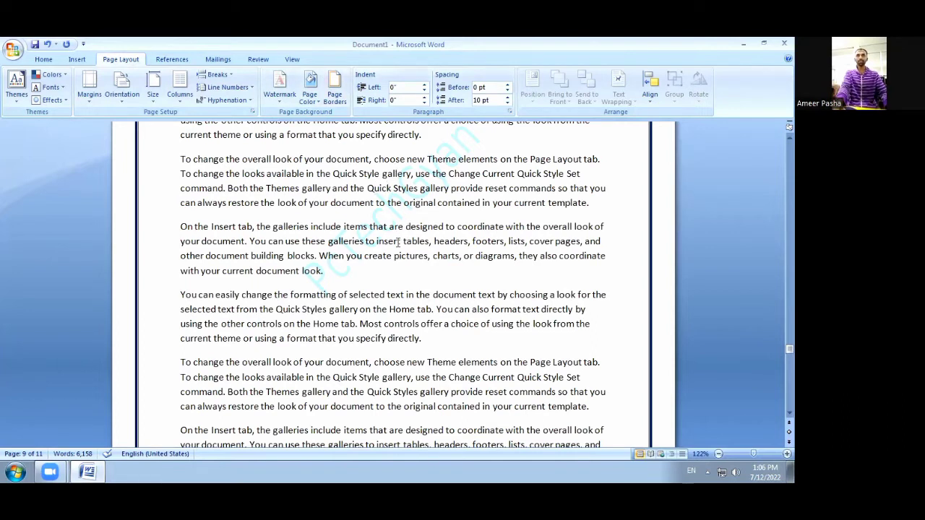
- Raise Spacing Before on the 'To change the overall look' paragraph to 102 pt
{"action": "left_click", "coordinate": [508, 86]}
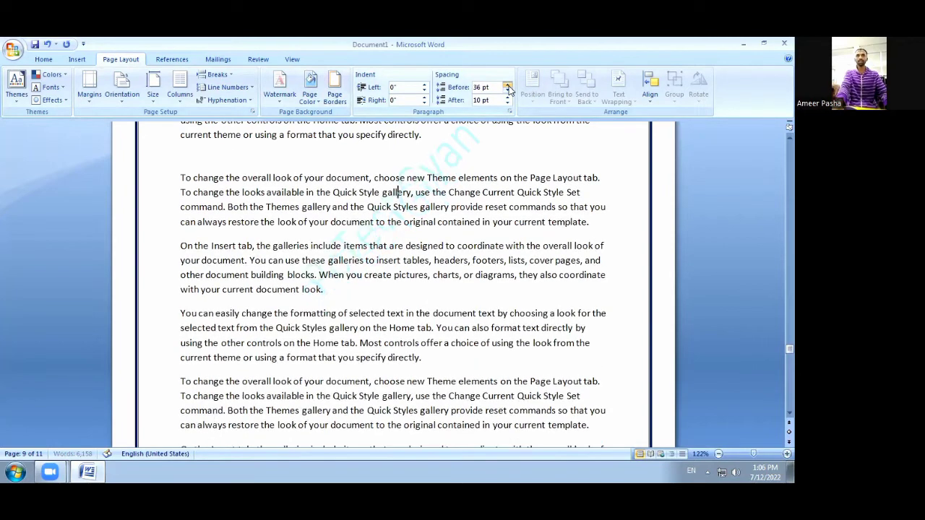
{"action": "double_click", "coordinate": [335, 198]}
{"action": "triple_click", "coordinate": [334, 198]}
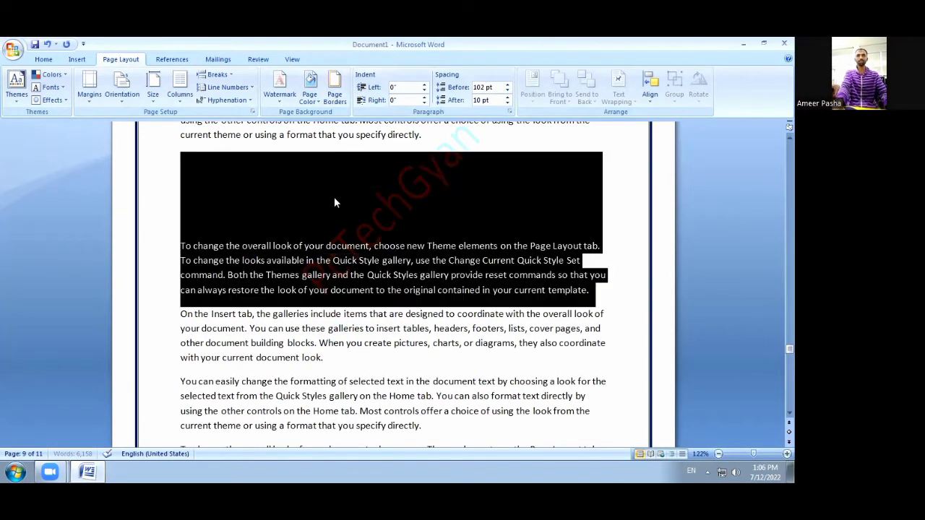
{"action": "double_click", "coordinate": [334, 202]}
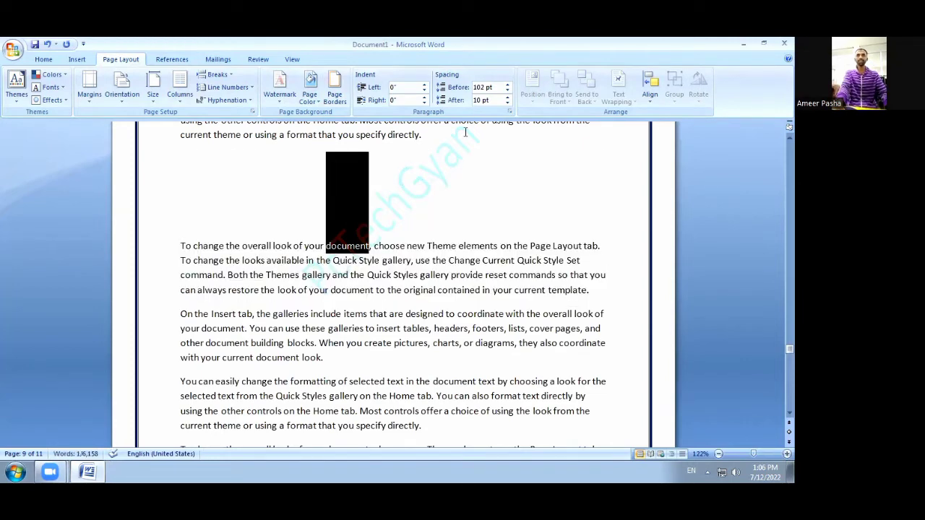
{"action": "left_click", "coordinate": [363, 134]}
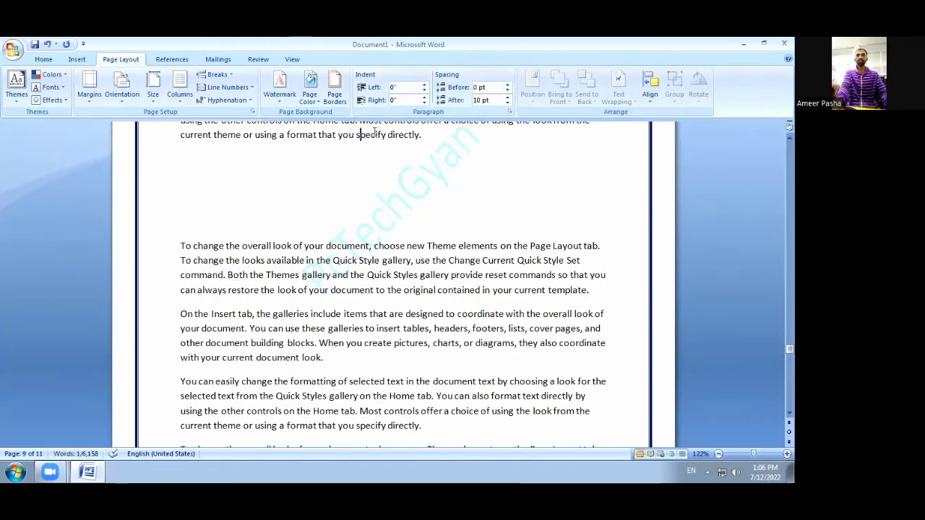
{"action": "scroll", "coordinate": [368, 145], "scroll_direction": "up", "scroll_amount": 1}
{"action": "scroll", "coordinate": [375, 153], "scroll_direction": "up", "scroll_amount": 2}
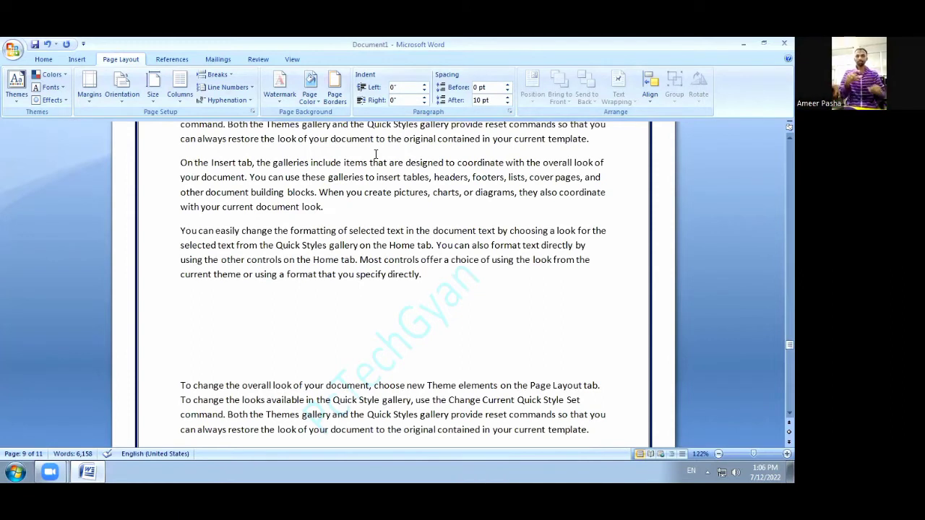
{"action": "left_click", "coordinate": [336, 316]}
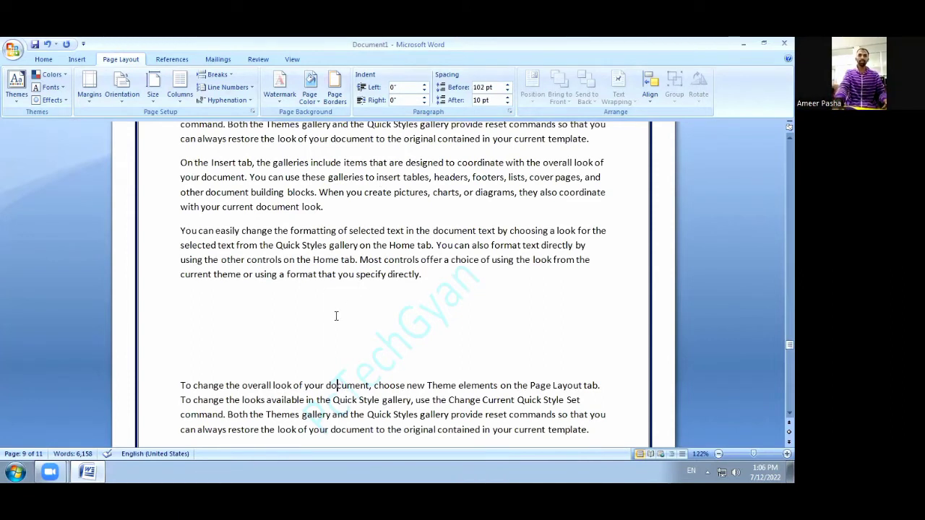
{"action": "double_click", "coordinate": [336, 316]}
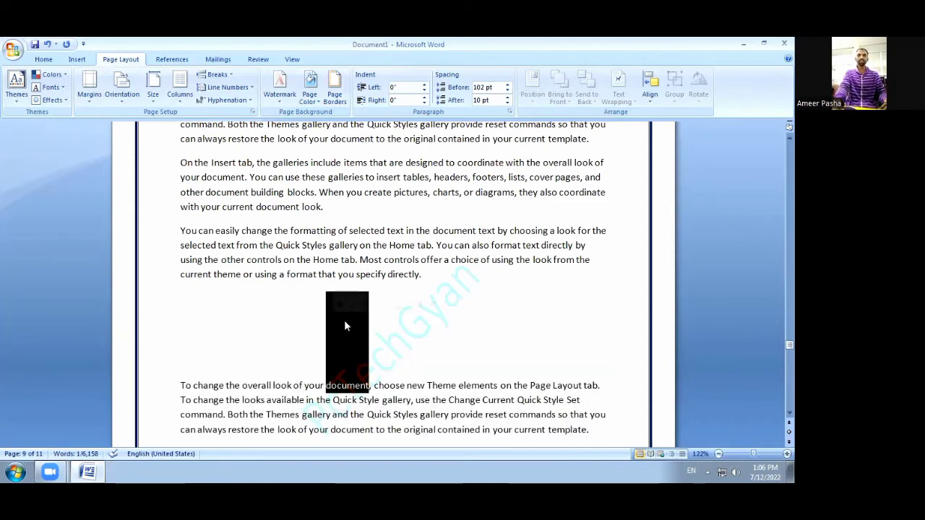
{"action": "scroll", "coordinate": [345, 323], "scroll_direction": "down", "scroll_amount": 2}
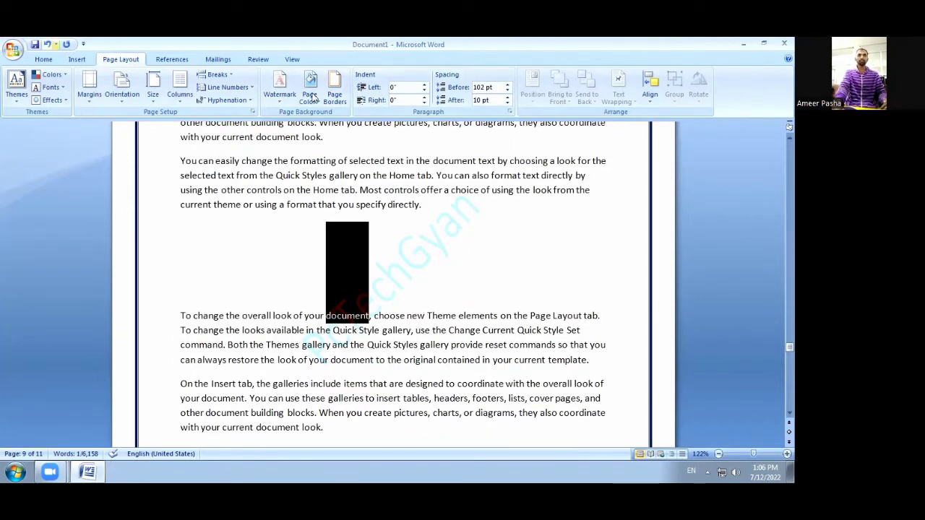
{"action": "left_click", "coordinate": [415, 248]}
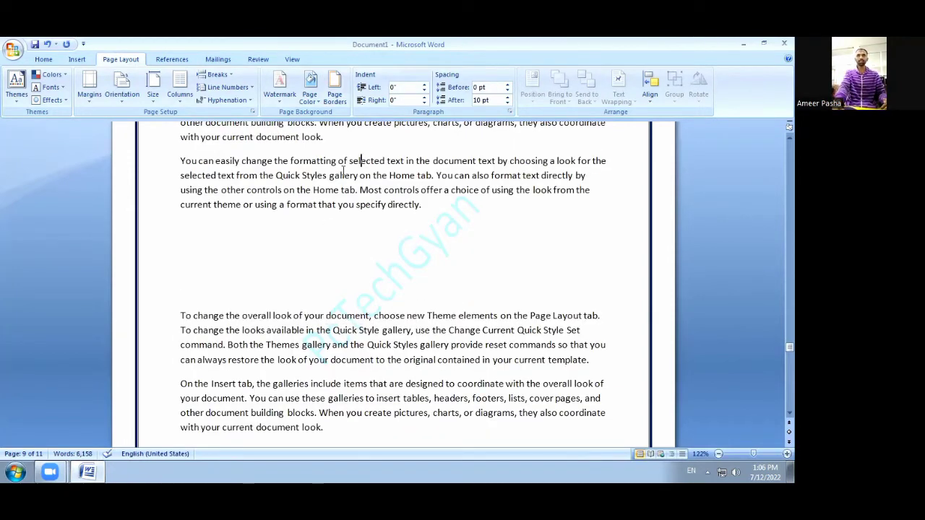
- Set the paragraph's Spacing Before to 0 pt, closing the big gap
{"action": "left_click", "coordinate": [446, 330]}
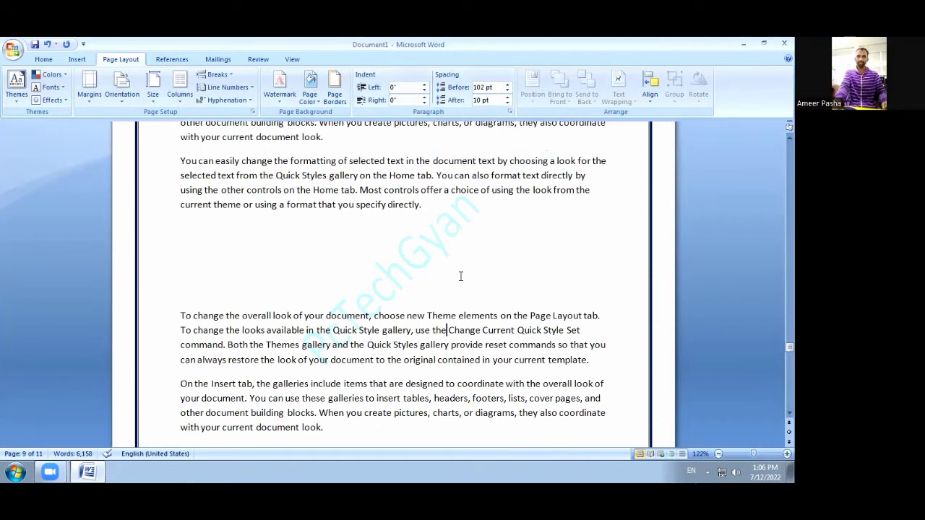
{"action": "left_click", "coordinate": [499, 87]}
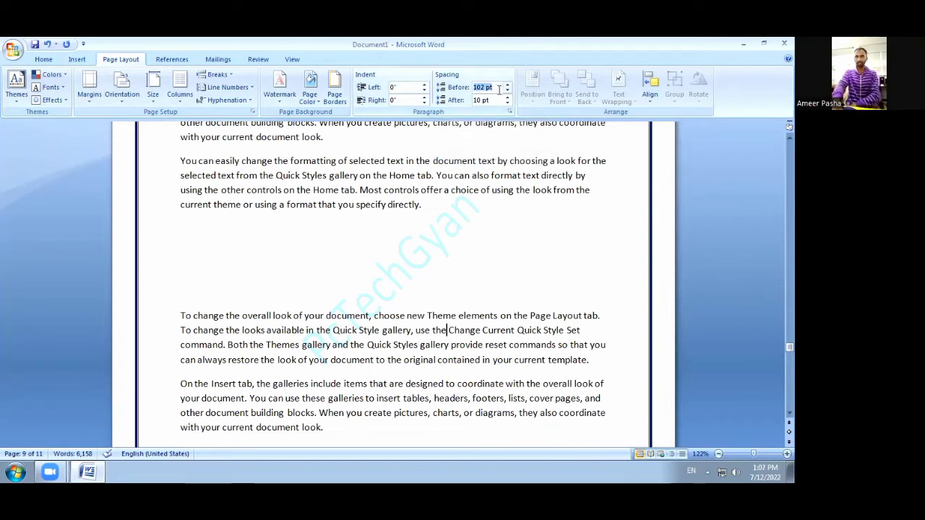
{"action": "type", "text": "0"}
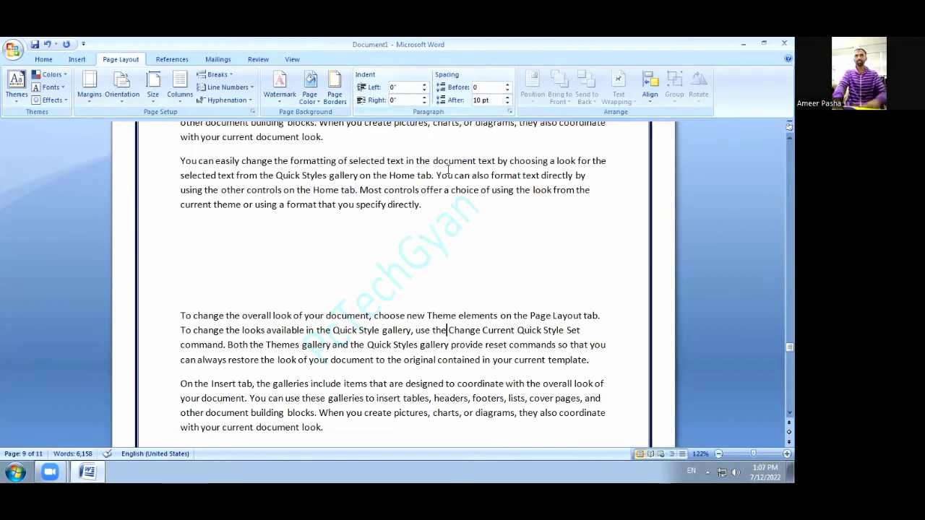
{"action": "left_click", "coordinate": [448, 175]}
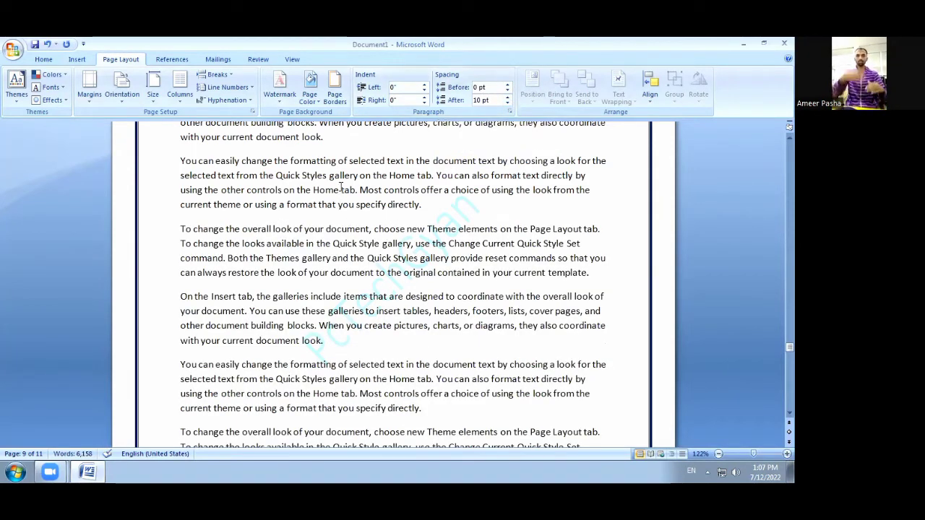
- Raise the paragraph's Spacing After to 114 pt, then reset it to 0 pt
{"action": "left_click", "coordinate": [508, 97]}
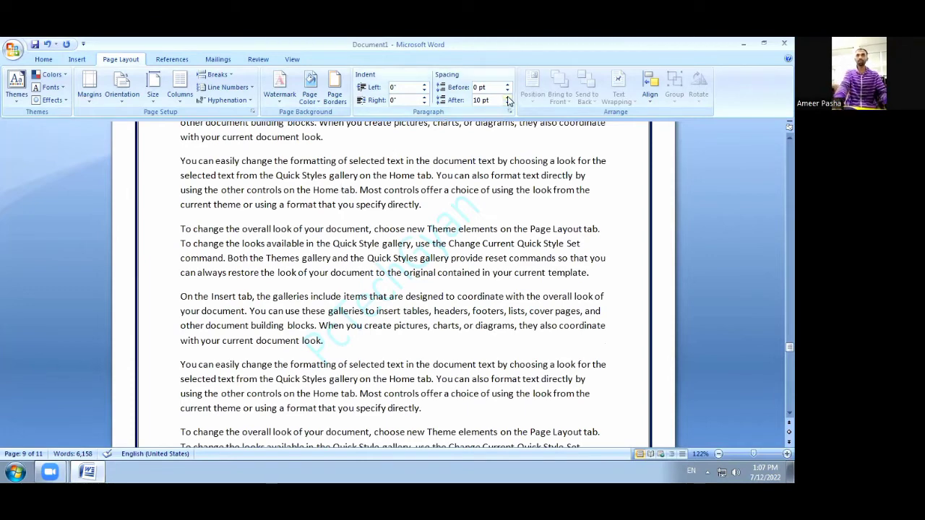
{"action": "left_click", "coordinate": [507, 98]}
{"action": "left_click", "coordinate": [508, 98]}
{"action": "left_click", "coordinate": [507, 98]}
{"action": "left_click", "coordinate": [507, 100]}
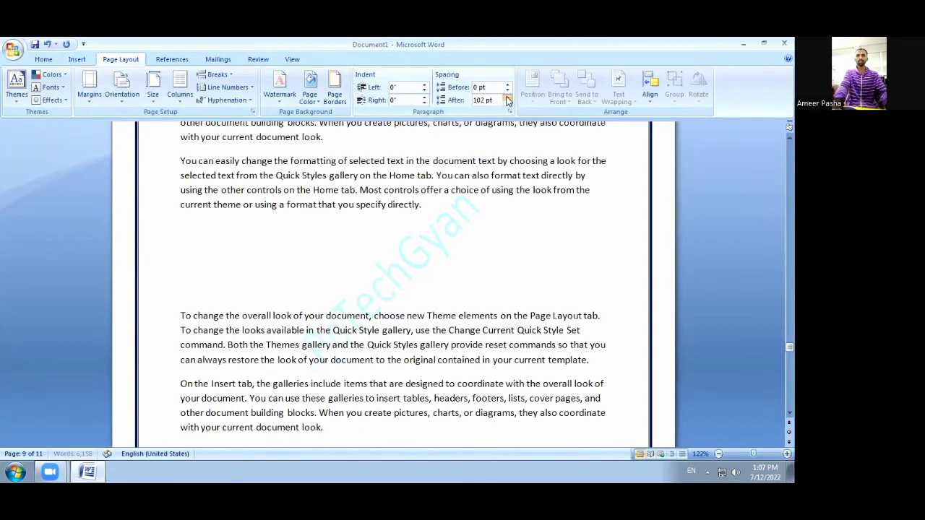
{"action": "double_click", "coordinate": [351, 281]}
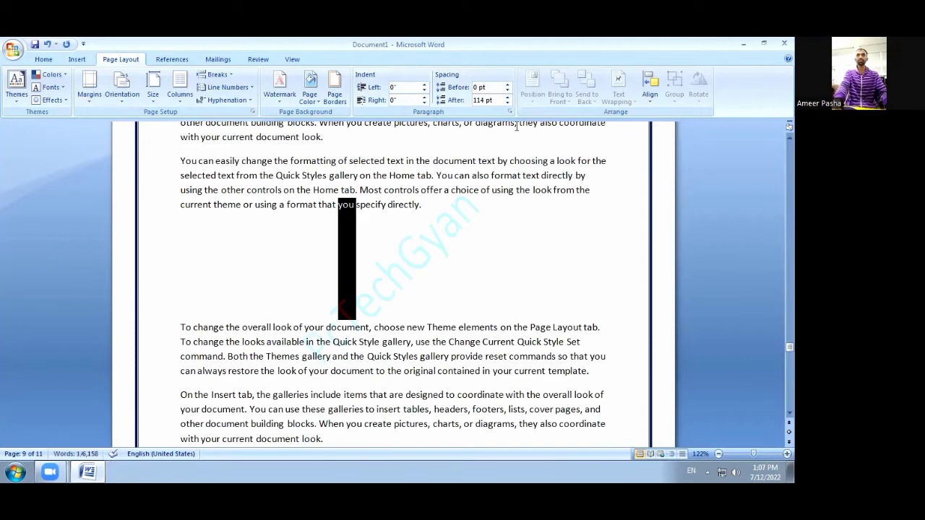
{"action": "left_click", "coordinate": [498, 100]}
{"action": "type", "text": "0"}
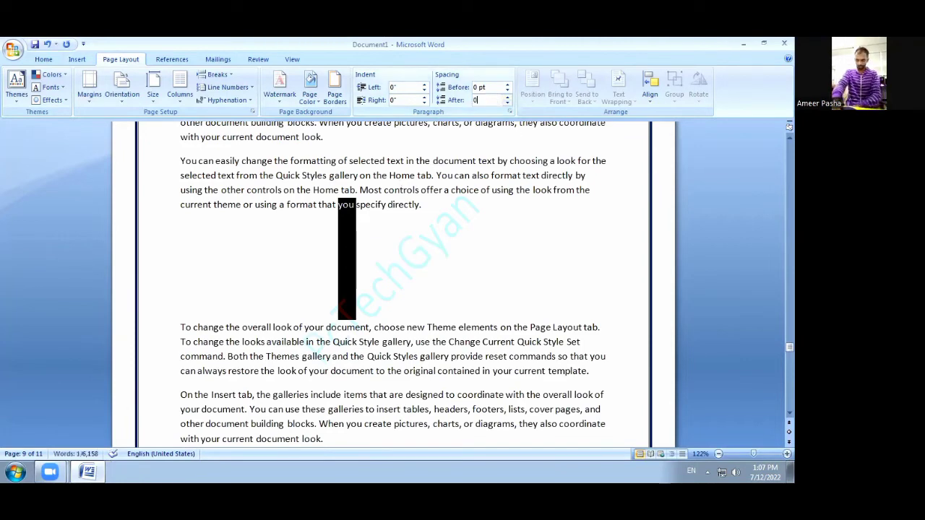
{"action": "key", "text": "Return"}
{"action": "left_click", "coordinate": [379, 189]}
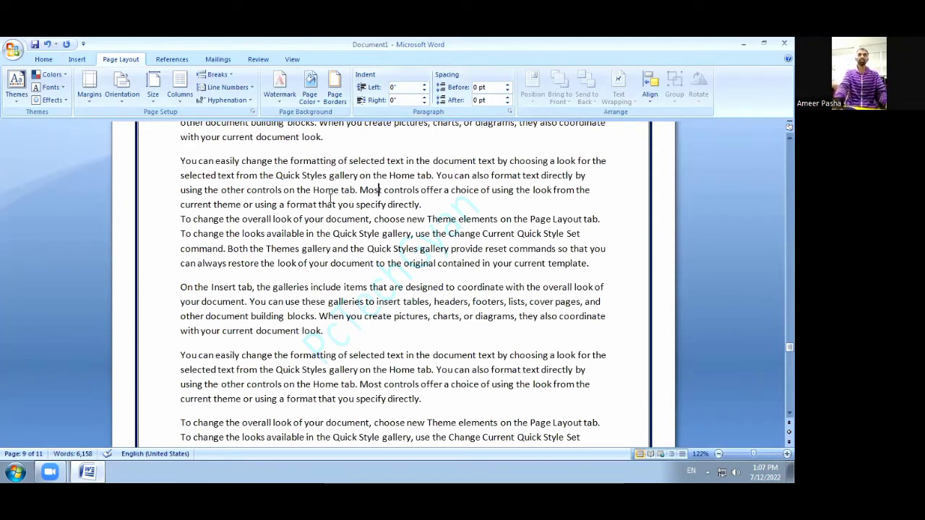
- Type stray text 'wre twrt er tr' at the end of the 'You can easily change' paragraph
{"action": "left_click", "coordinate": [440, 205]}
{"action": "type", "text": "wre twrt"}
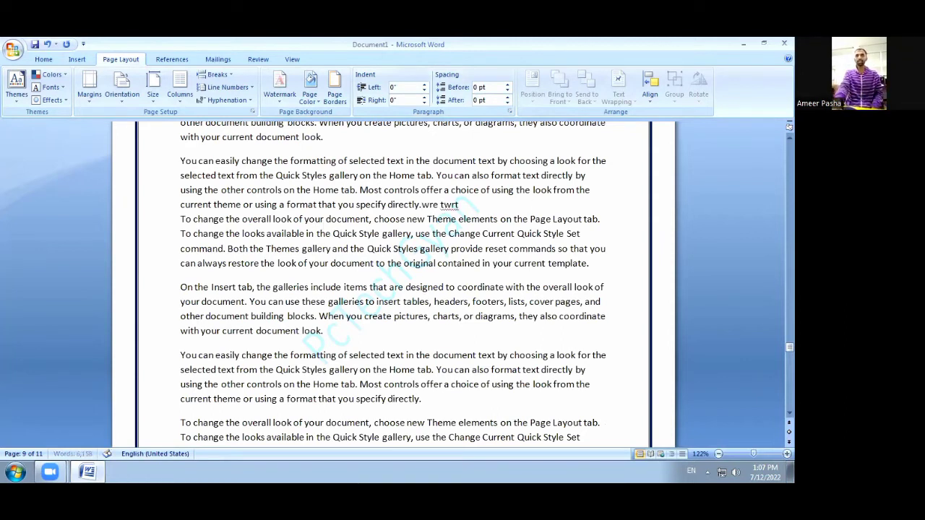
{"action": "type", "text": " er tr"}
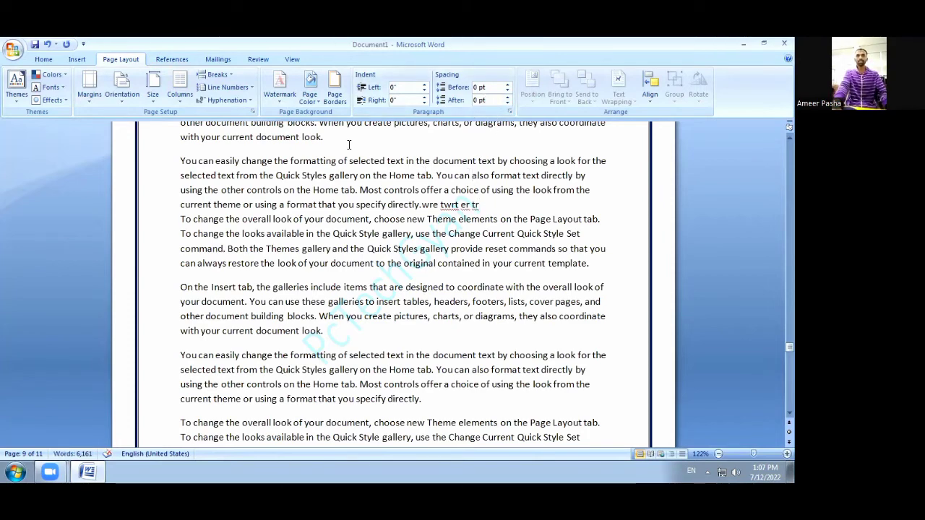
{"action": "left_click", "coordinate": [472, 176]}
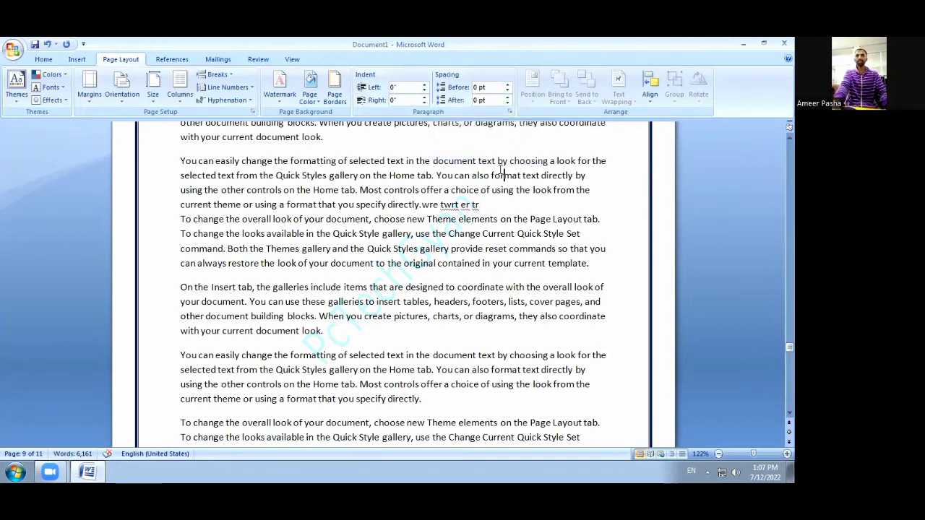
- Step up Spacing After on the 'You can easily change' paragraph toward 18 pt
{"action": "left_click", "coordinate": [507, 97]}
{"action": "left_click", "coordinate": [507, 97]}
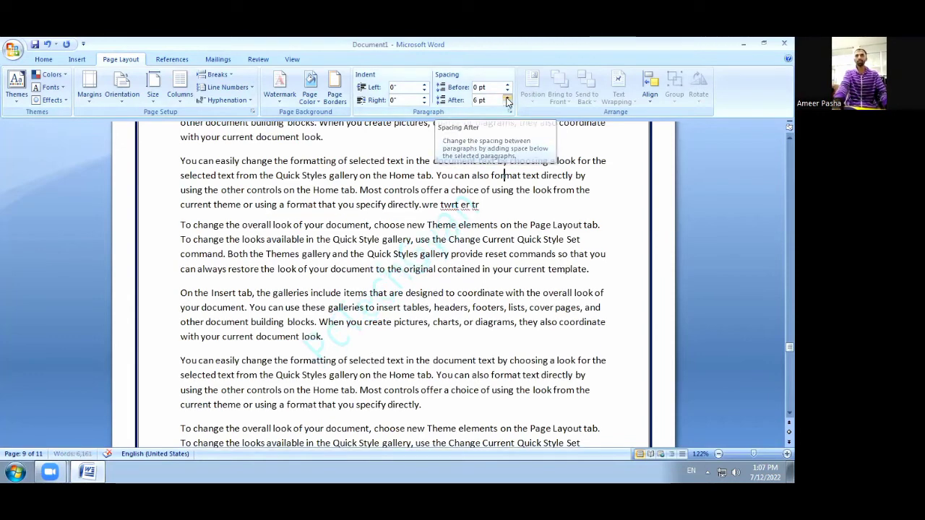
{"action": "left_click", "coordinate": [507, 98]}
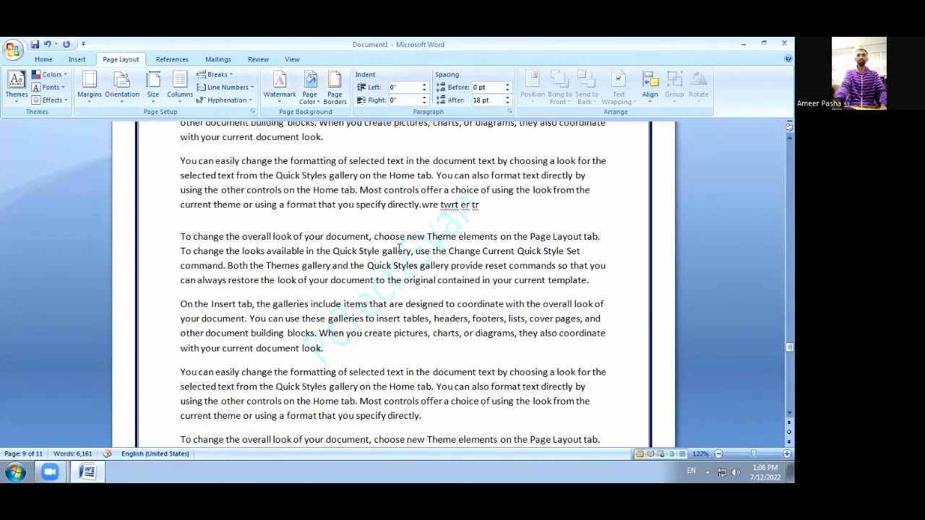
{"action": "left_click", "coordinate": [278, 106]}
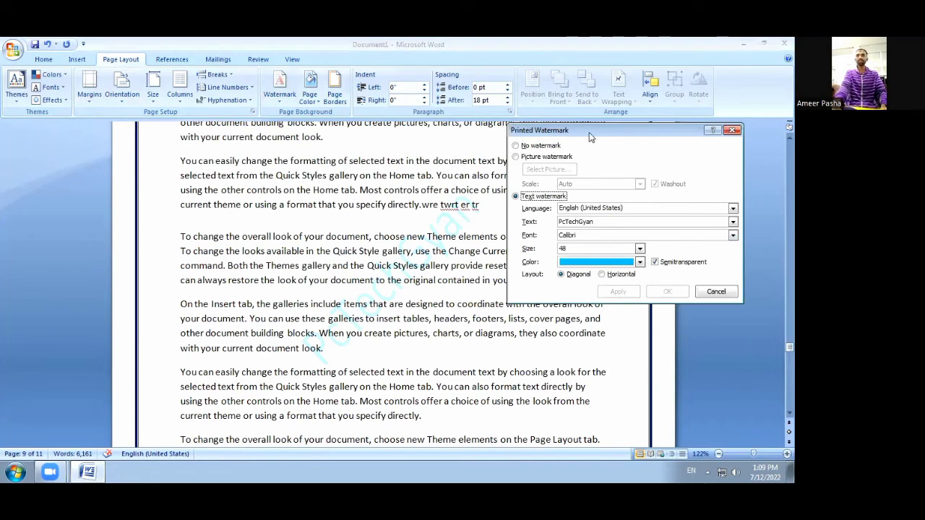
{"action": "key", "text": "Escape"}
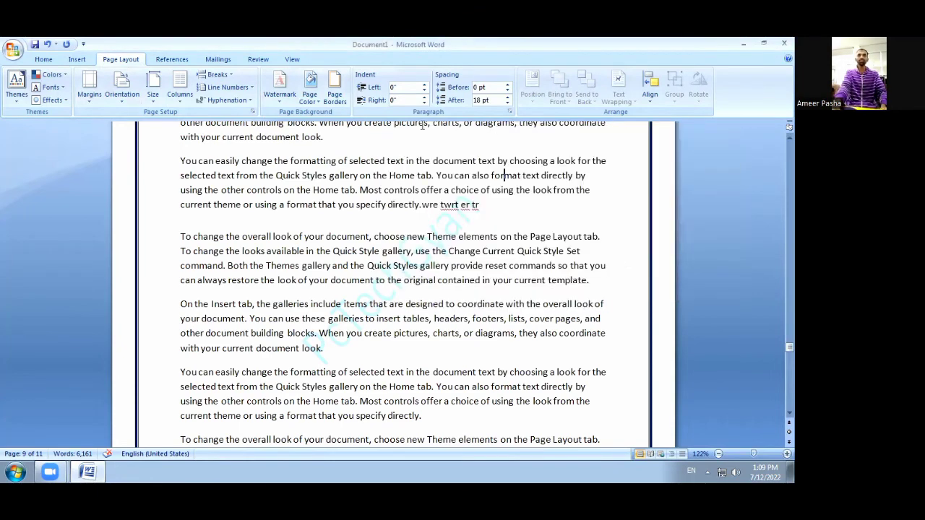